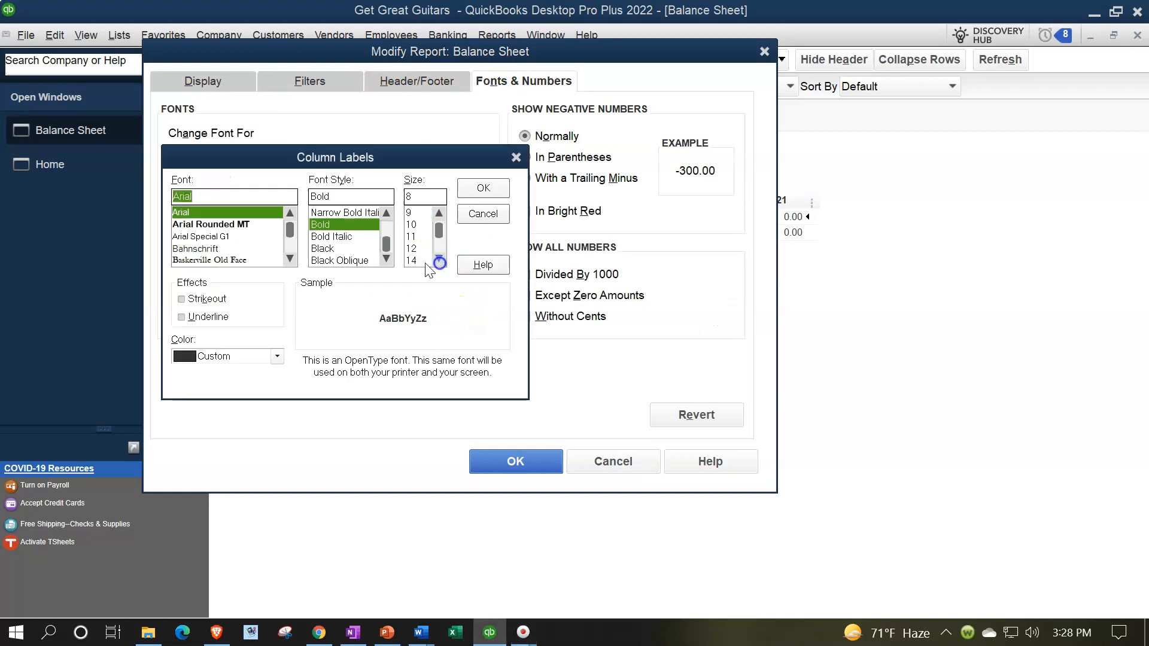
Step: Confirm the larger Balance Sheet column label font and apply it to all related fonts
{"action": "left_click", "coordinate": [466, 189]}
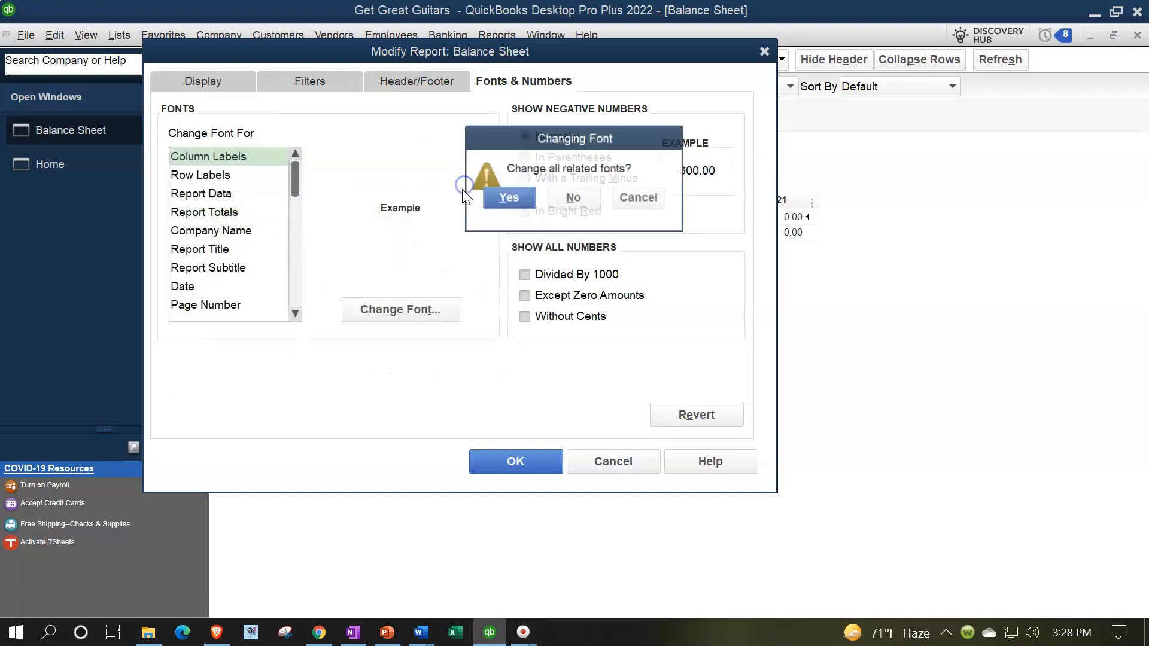
{"action": "left_click", "coordinate": [508, 198]}
{"action": "left_click", "coordinate": [512, 462]}
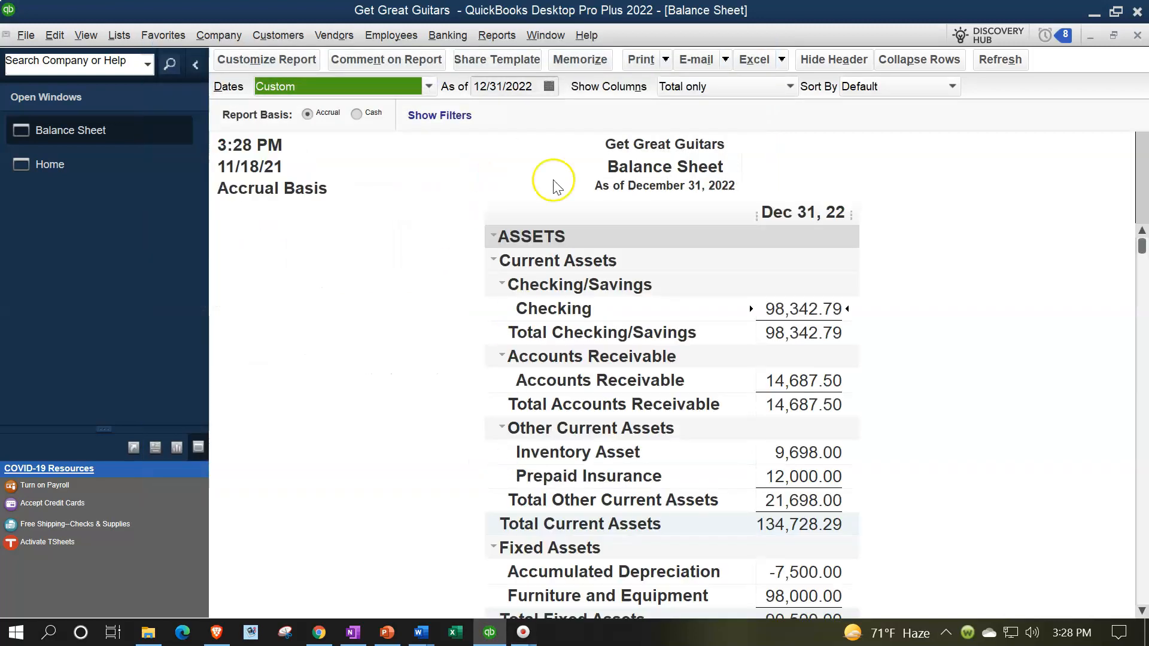
{"action": "left_click", "coordinate": [496, 35]}
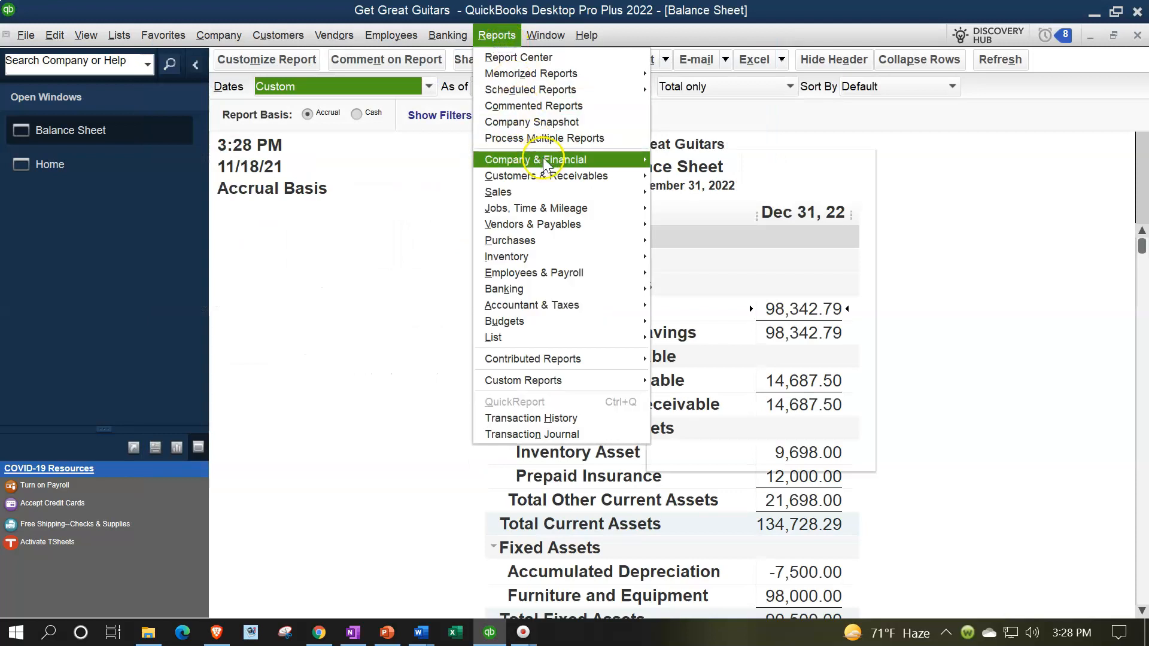
Step: Open the standard Profit & Loss report for 01/01/2022 through 12/31/2022
{"action": "left_click", "coordinate": [662, 159]}
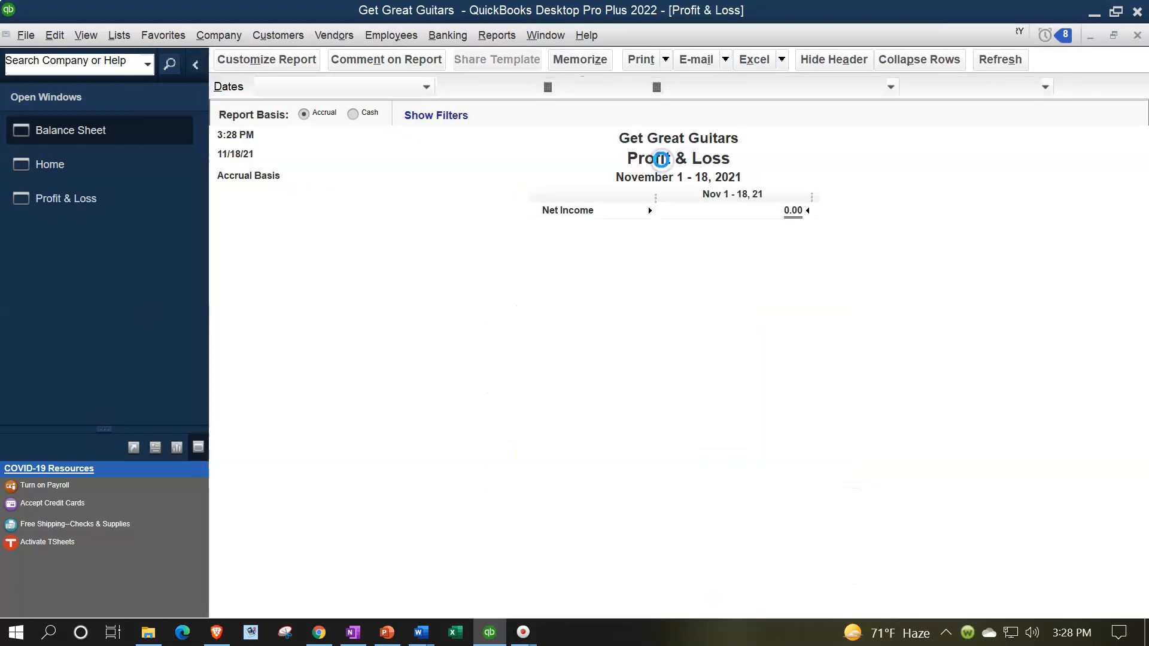
{"action": "key", "text": "Tab"}
{"action": "type", "text": "010122"}
{"action": "key", "text": "Tab"}
{"action": "type", "text": "12/31/202"}
{"action": "key", "text": "Tab"}
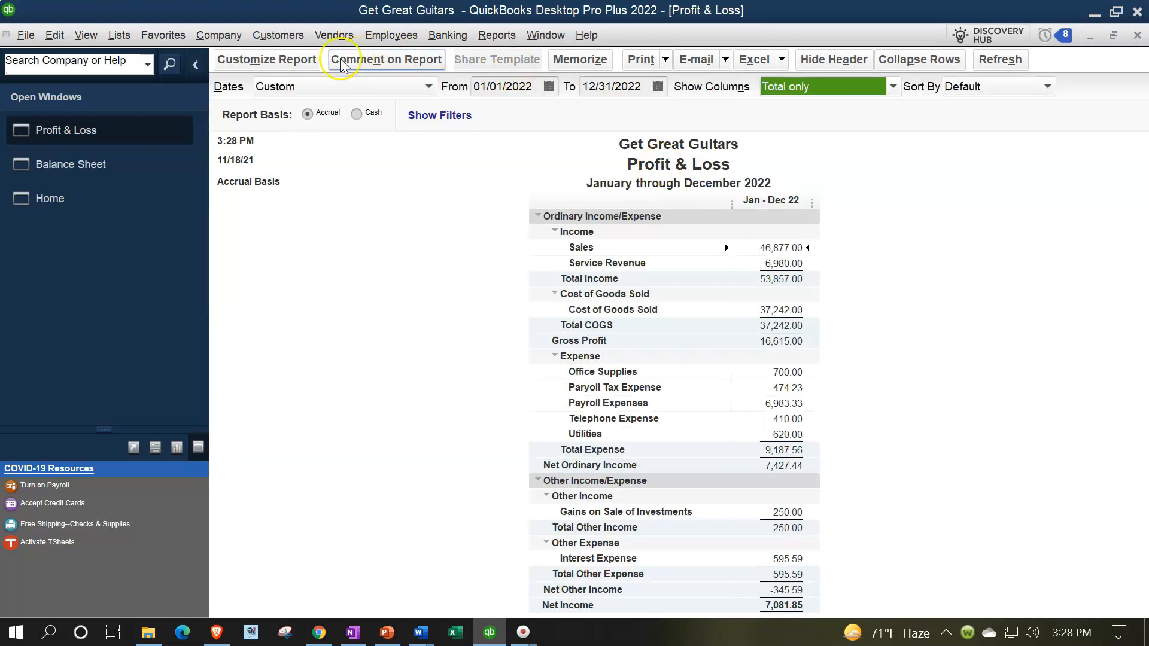
Step: Enlarge the Profit & Loss column label font and apply it to all related fonts
{"action": "left_click", "coordinate": [297, 61]}
{"action": "left_click", "coordinate": [529, 76]}
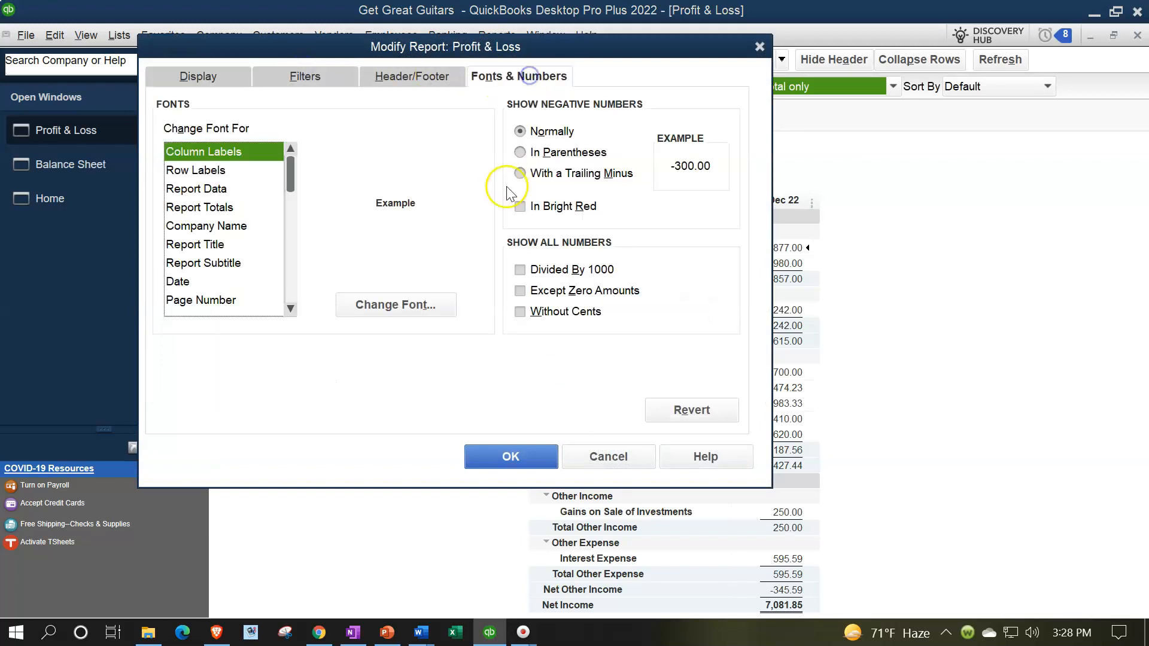
{"action": "left_click", "coordinate": [428, 304]}
{"action": "left_click", "coordinate": [434, 255]}
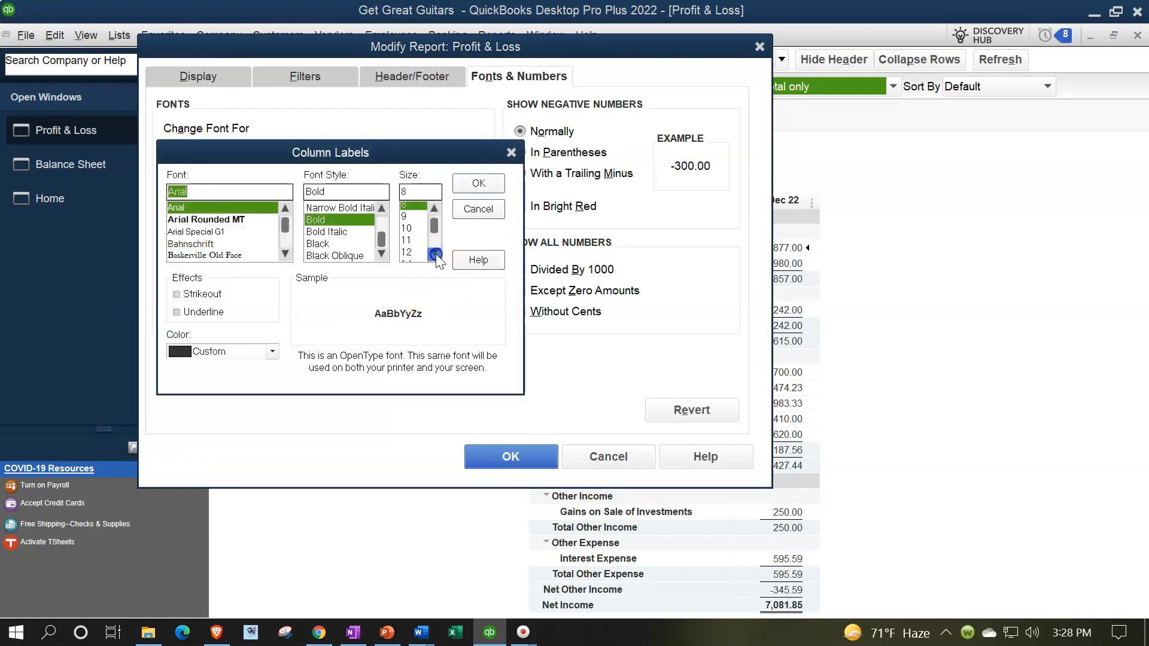
{"action": "left_click", "coordinate": [412, 253]}
{"action": "left_click", "coordinate": [478, 183]}
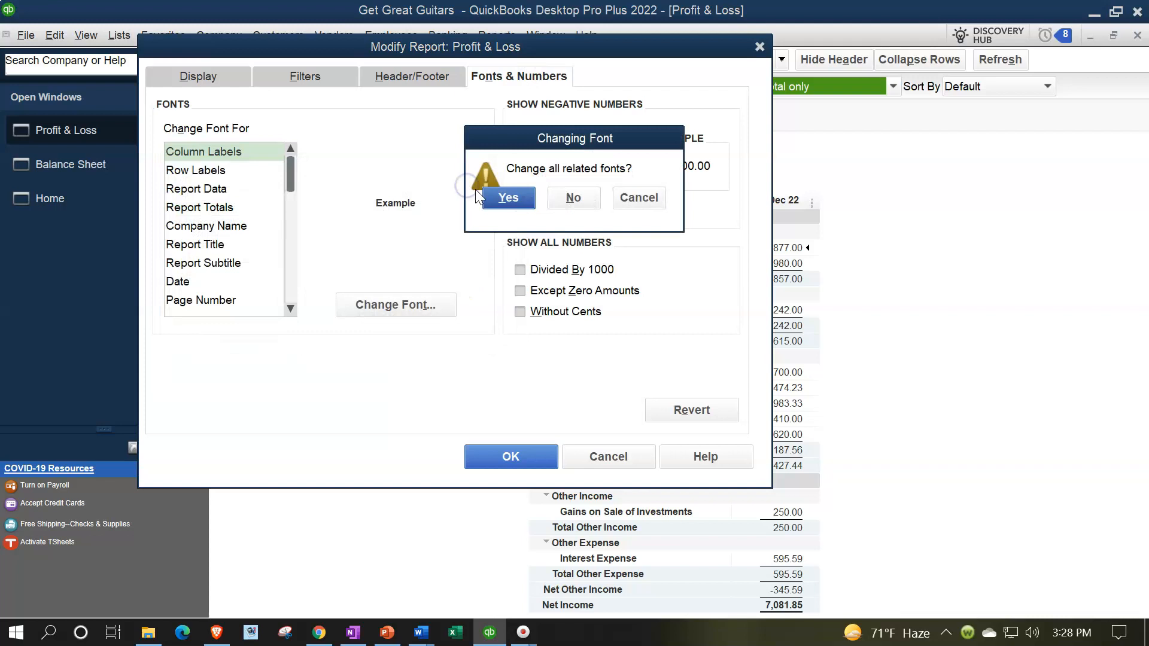
{"action": "left_click", "coordinate": [480, 196]}
{"action": "left_click", "coordinate": [506, 456]}
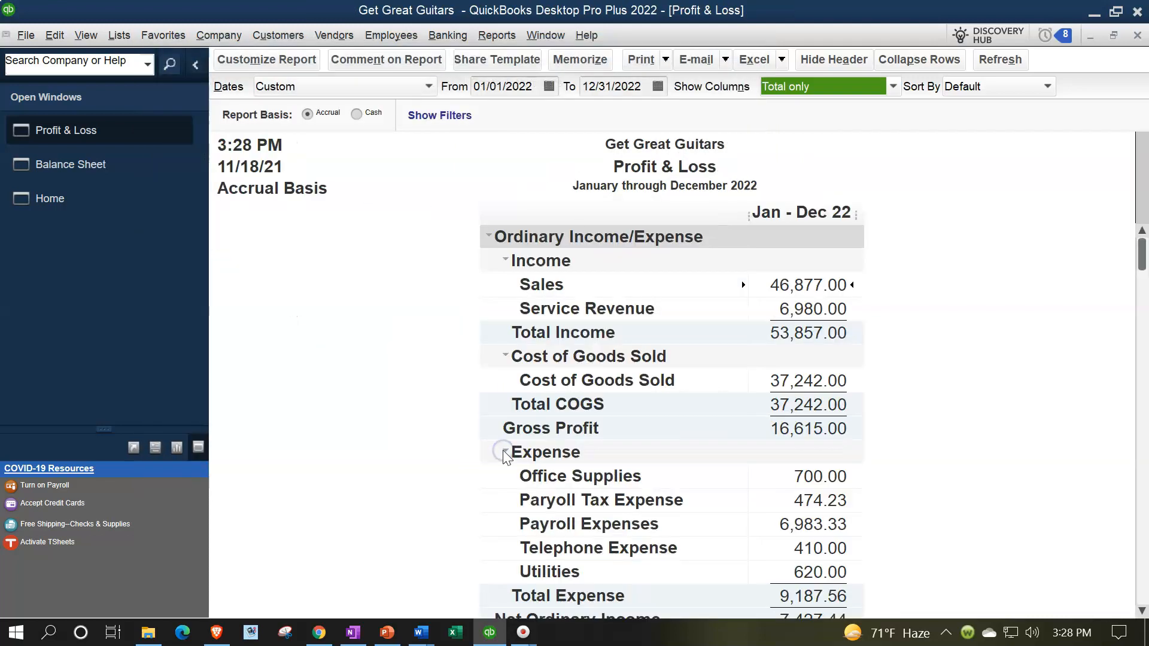
Step: Open the Trial Balance report dated 01/01/2022 through 12/31/2022
{"action": "left_click", "coordinate": [496, 35]}
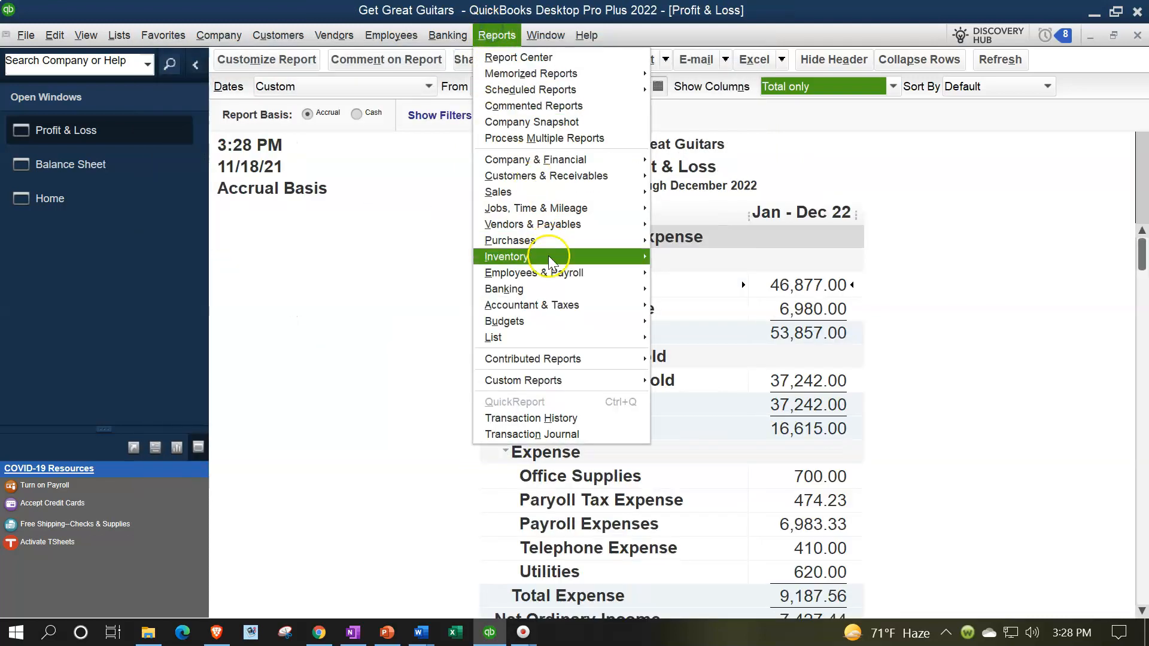
{"action": "left_click", "coordinate": [654, 307]}
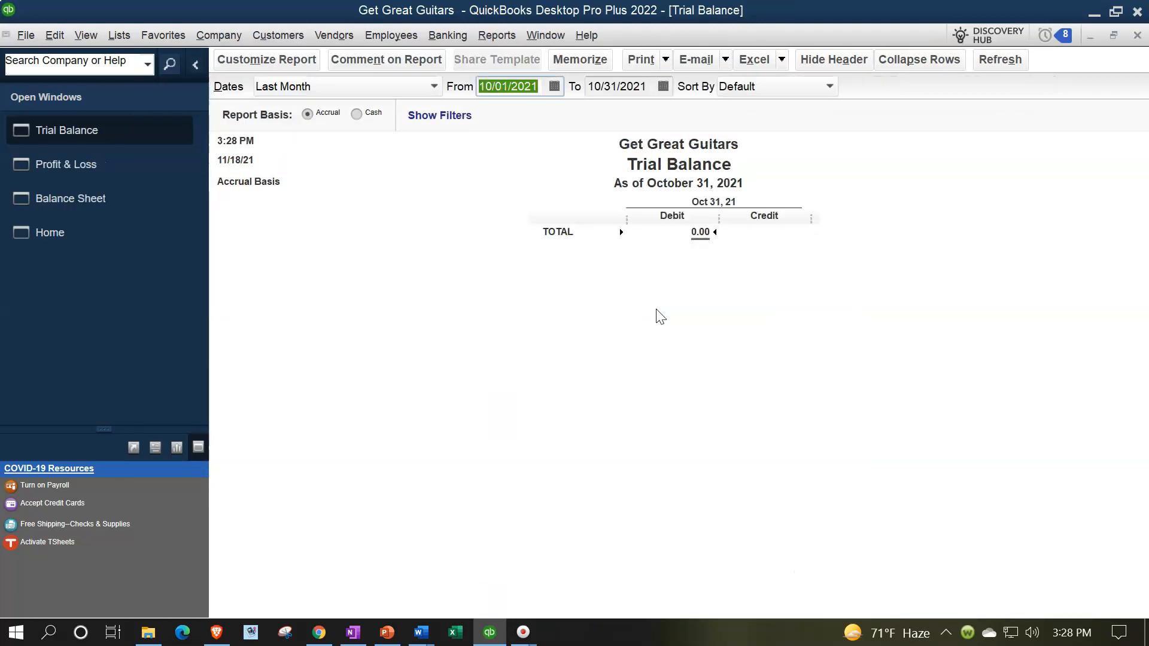
{"action": "type", "text": "010122"}
{"action": "key", "text": "Tab"}
{"action": "type", "text": "1231"}
{"action": "key", "text": "Tab"}
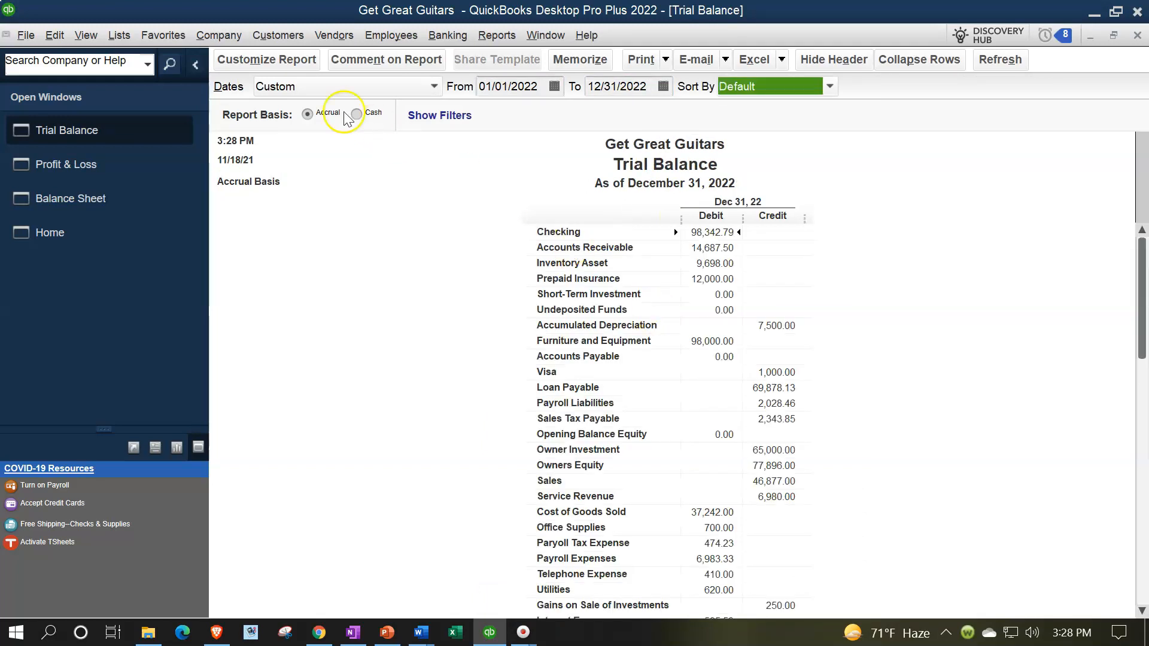
Step: Set the Trial Balance column label font to size 14 and apply to related fonts
{"action": "left_click", "coordinate": [289, 73]}
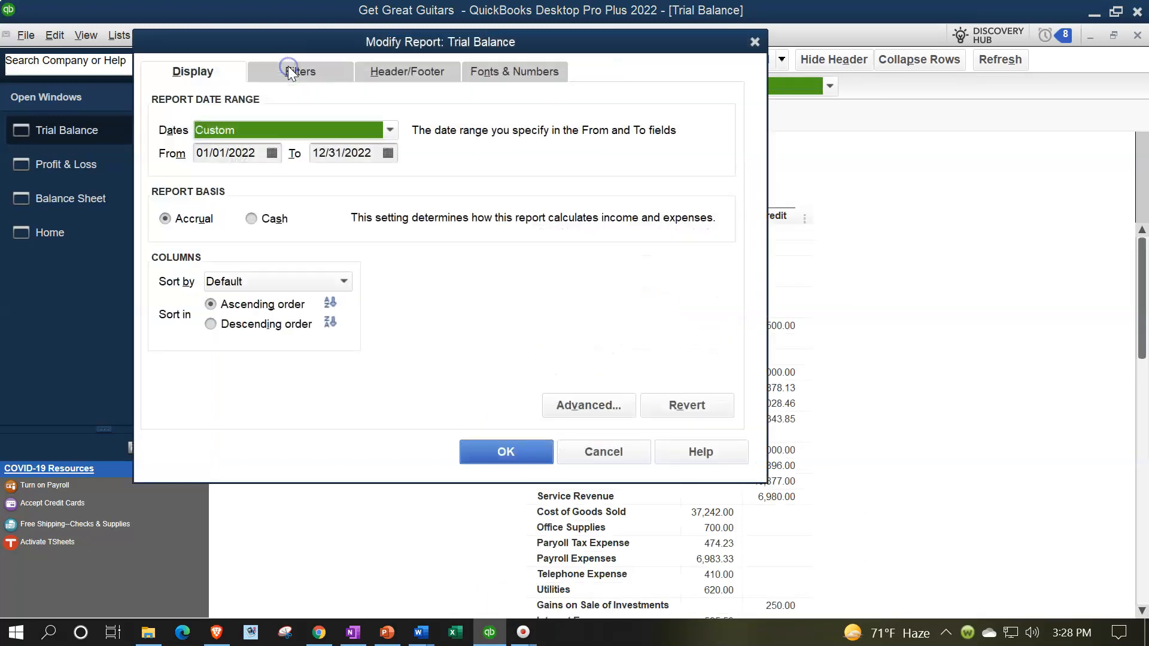
{"action": "left_click", "coordinate": [502, 71]}
{"action": "left_click", "coordinate": [433, 306]}
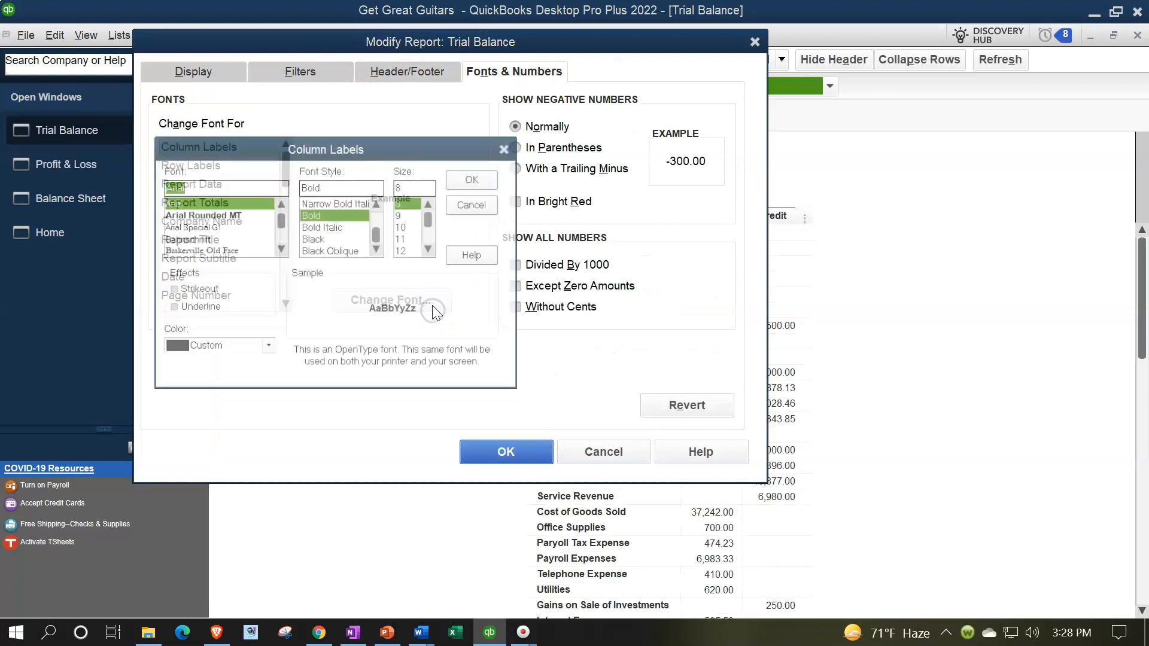
{"action": "left_click", "coordinate": [429, 249]}
{"action": "left_click", "coordinate": [407, 251]}
{"action": "left_click", "coordinate": [454, 179]}
{"action": "left_click", "coordinate": [501, 195]}
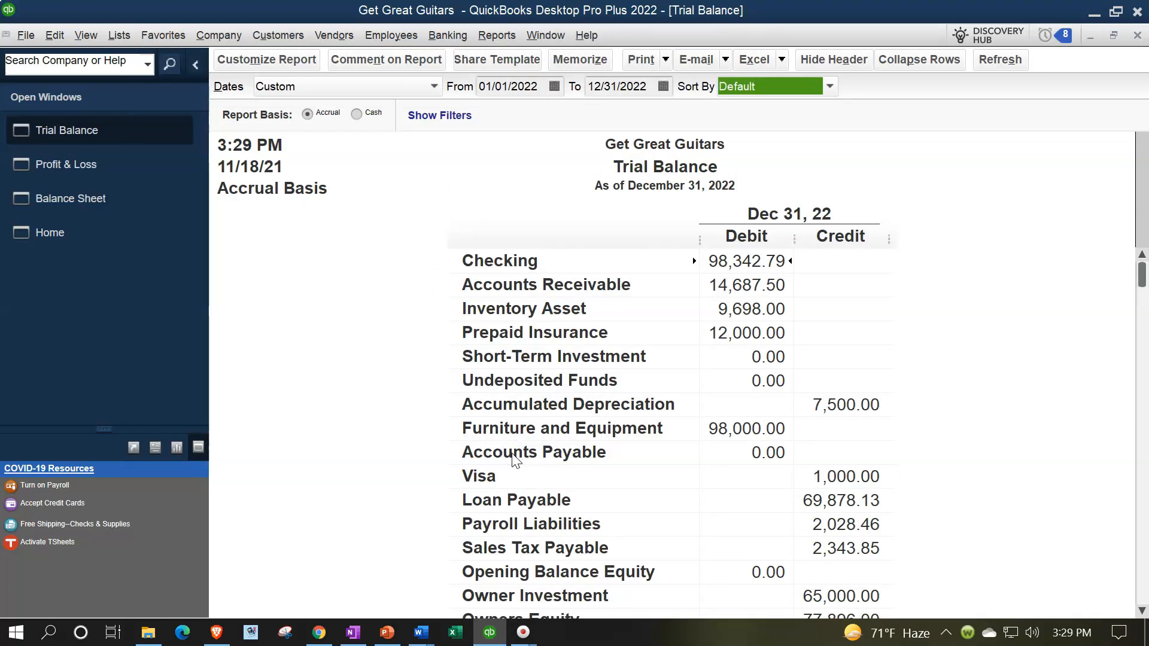
{"action": "left_click", "coordinate": [89, 238]}
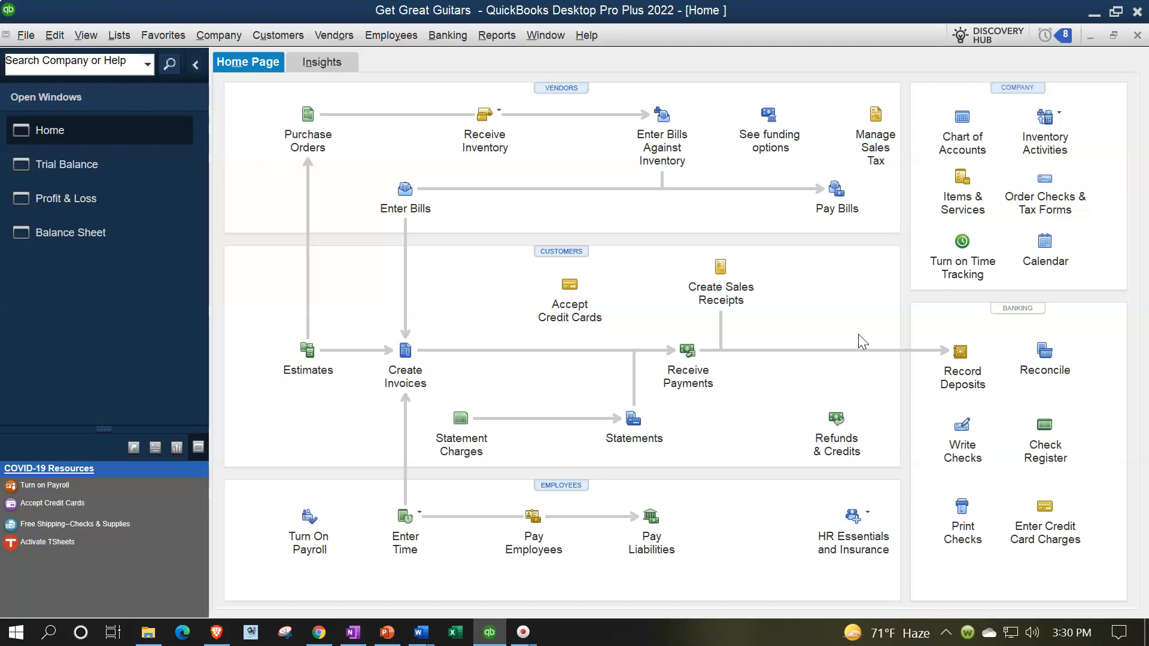
Step: Start a new sales receipt from the Home page
{"action": "left_click", "coordinate": [721, 267]}
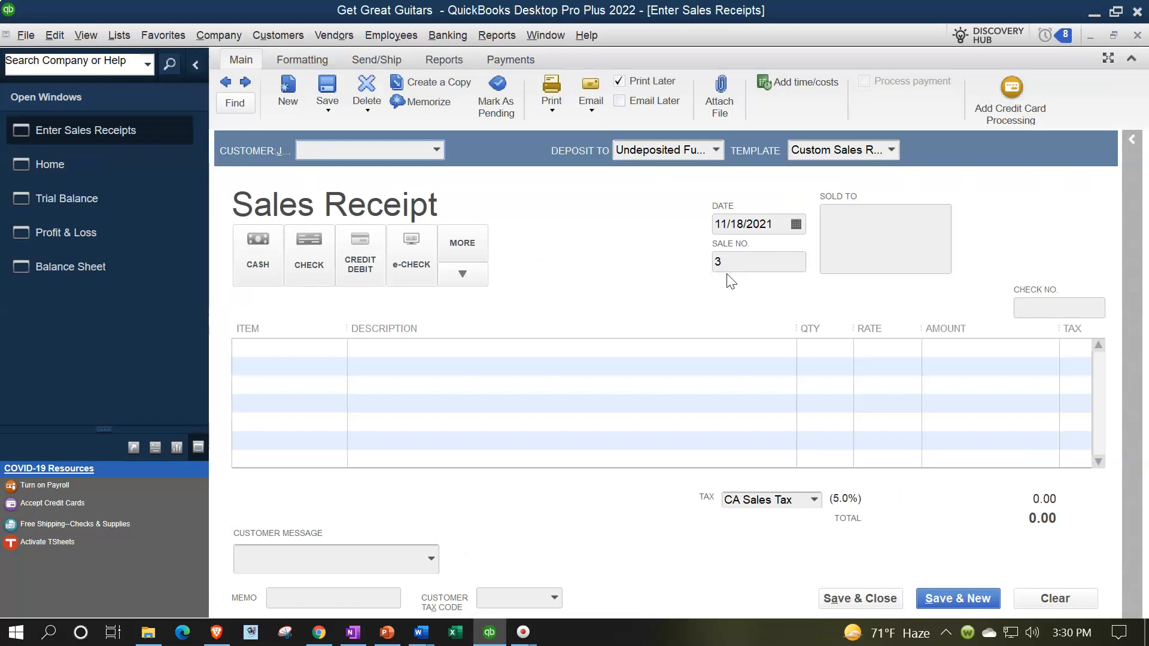
Step: Quick-add Garcia Guitar as the customer and keep Undeposited Funds as the deposit account
{"action": "type", "text": "G"}
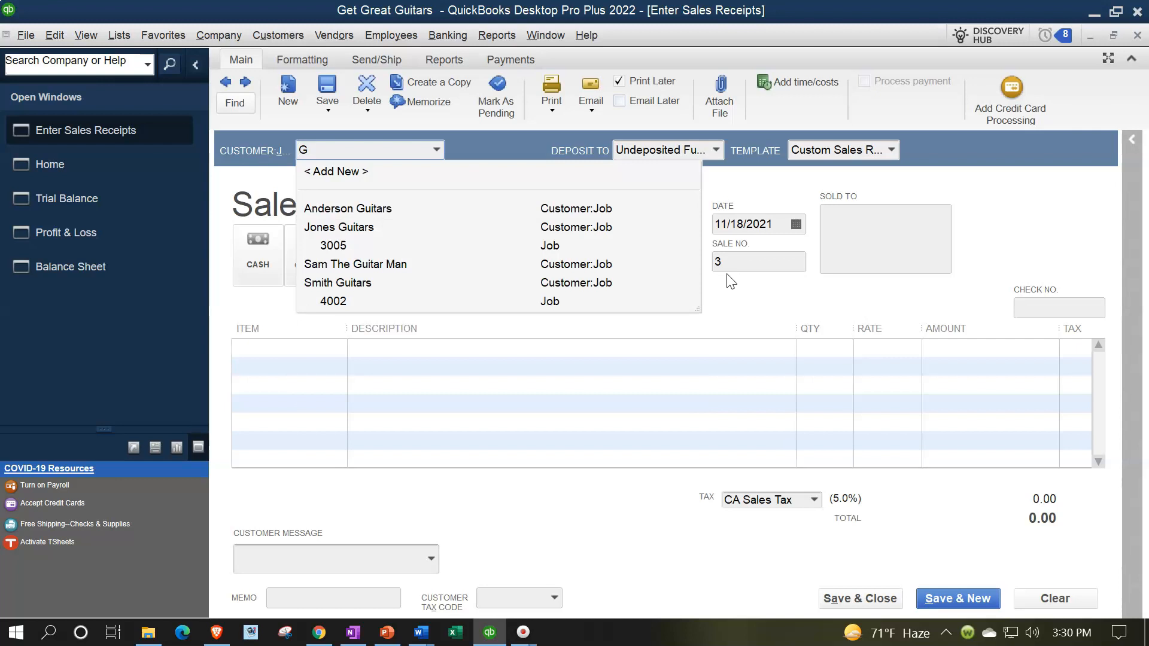
{"action": "type", "text": "arcia "}
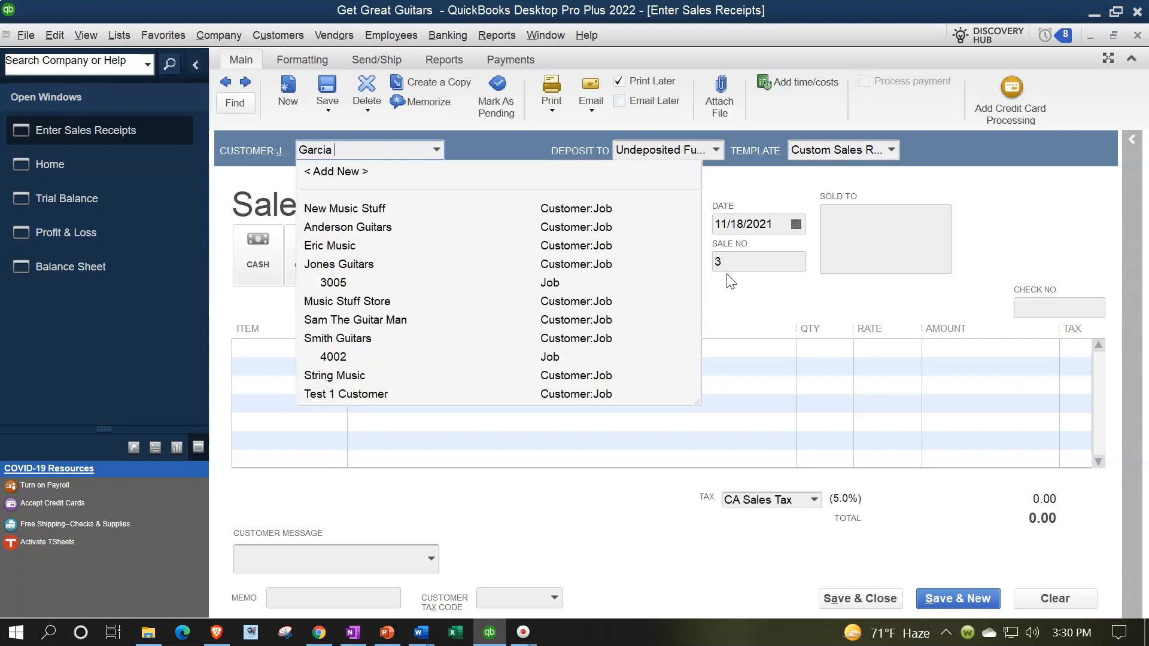
{"action": "type", "text": "Guitar"}
{"action": "key", "text": "Tab"}
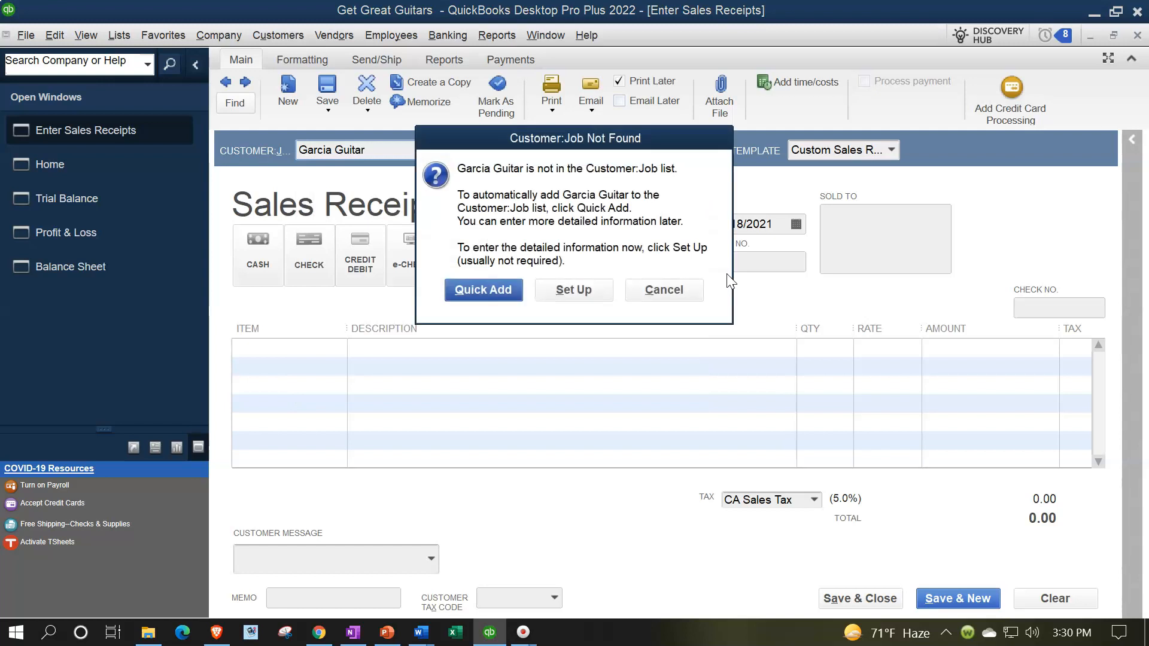
{"action": "left_click", "coordinate": [487, 290]}
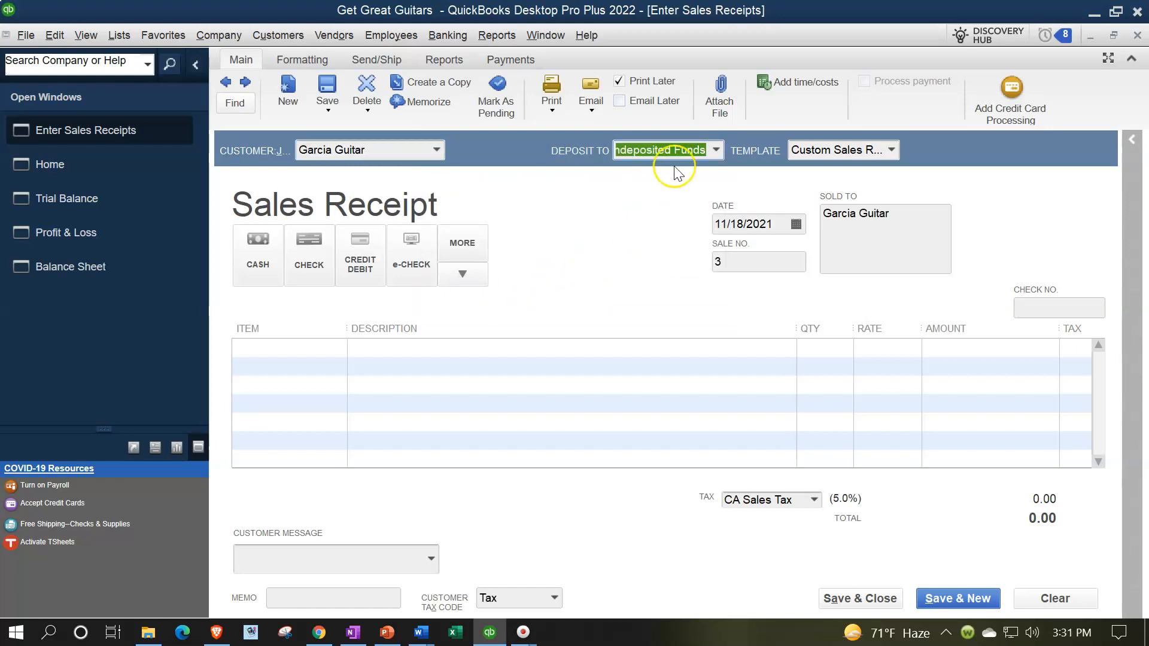
{"action": "left_click", "coordinate": [718, 150]}
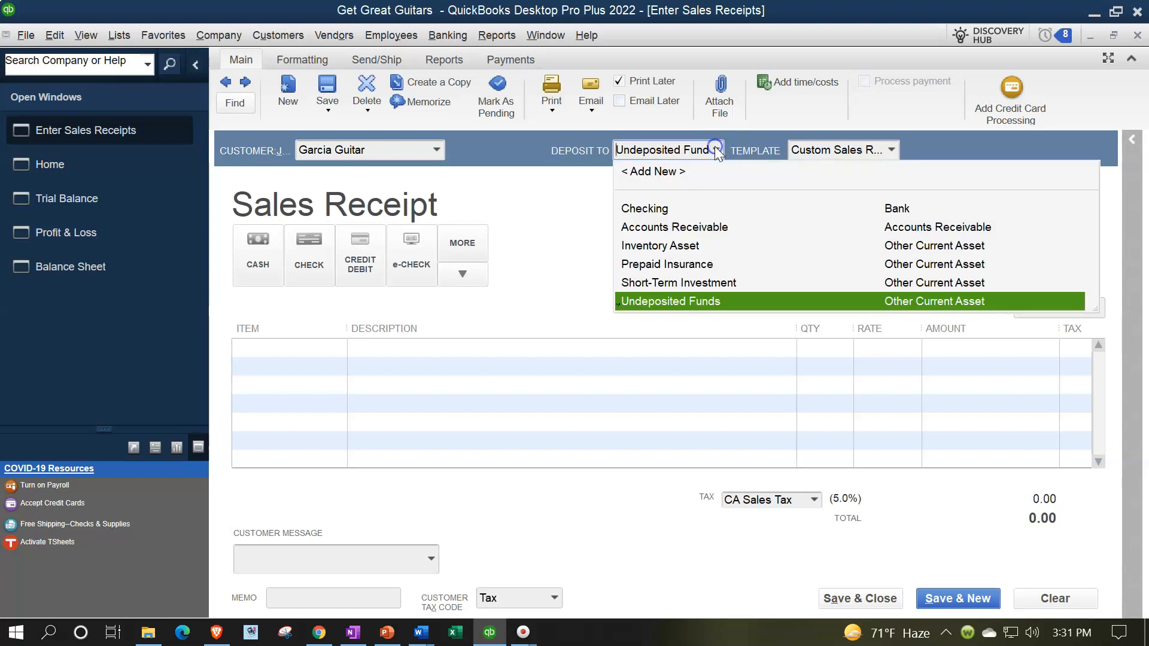
{"action": "left_click", "coordinate": [583, 219]}
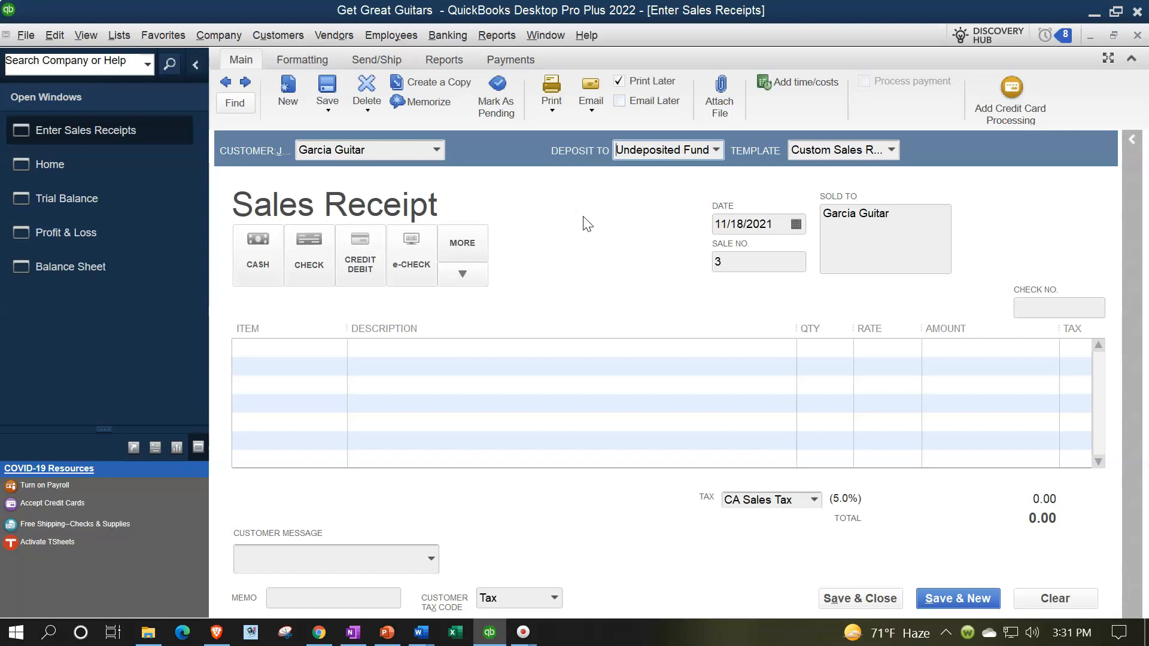
{"action": "left_click", "coordinate": [619, 167]}
{"action": "left_click", "coordinate": [54, 35]}
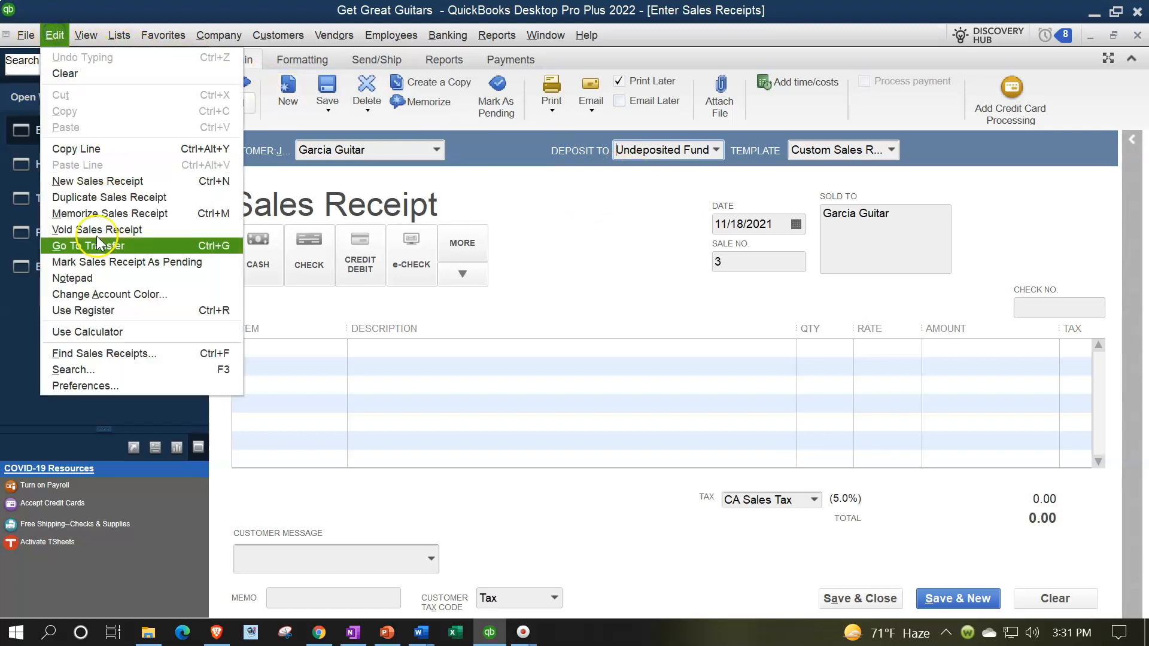
{"action": "left_click", "coordinate": [84, 385]}
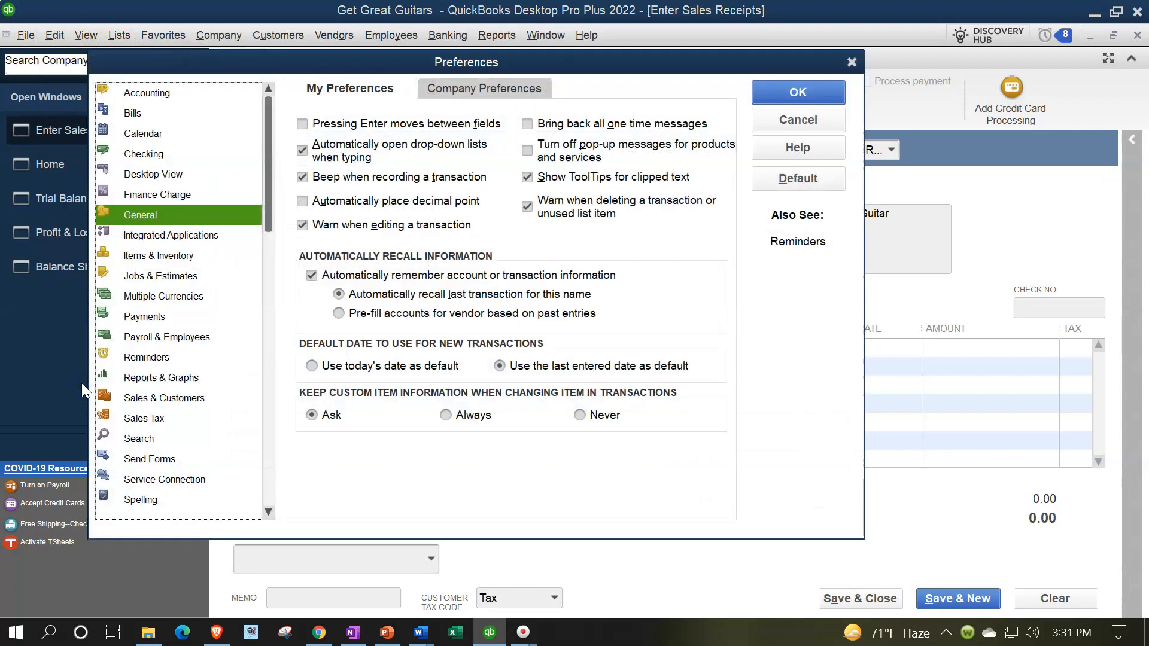
{"action": "left_click", "coordinate": [139, 318]}
{"action": "left_click", "coordinate": [458, 106]}
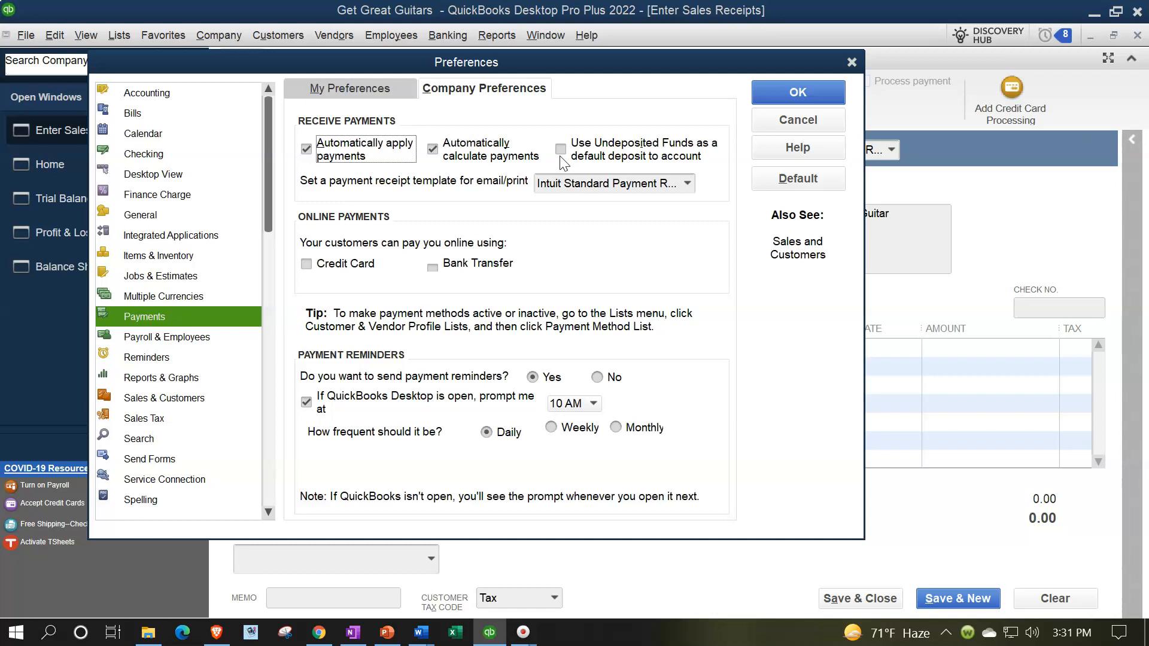
{"action": "left_click", "coordinate": [851, 62]}
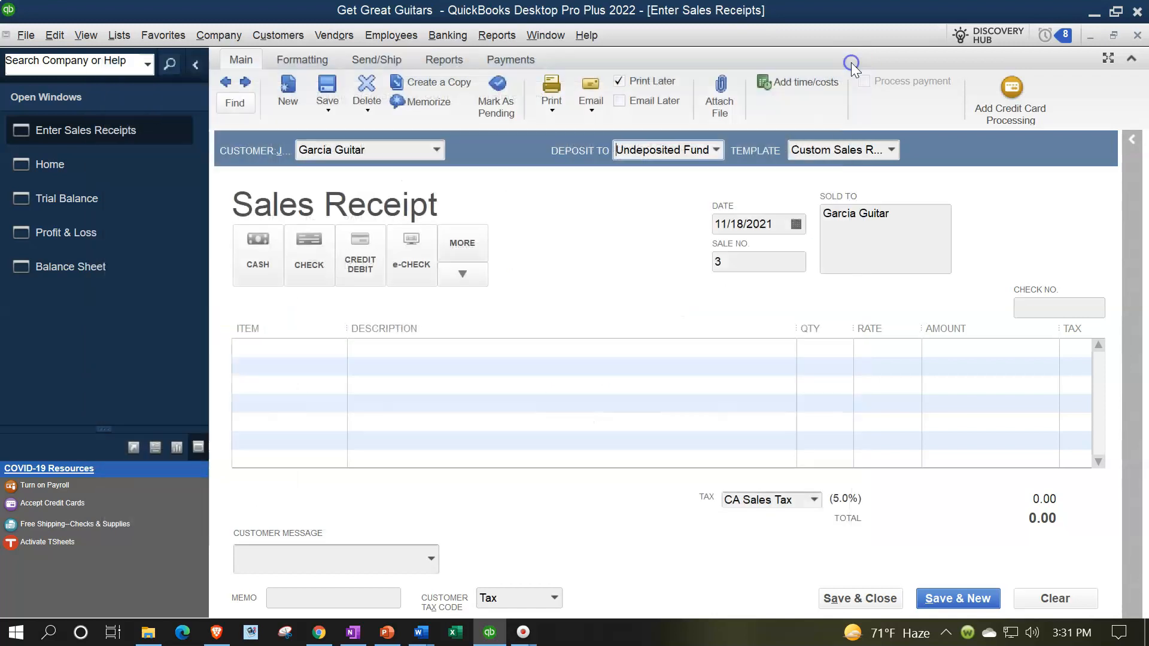
{"action": "left_click", "coordinate": [254, 252]}
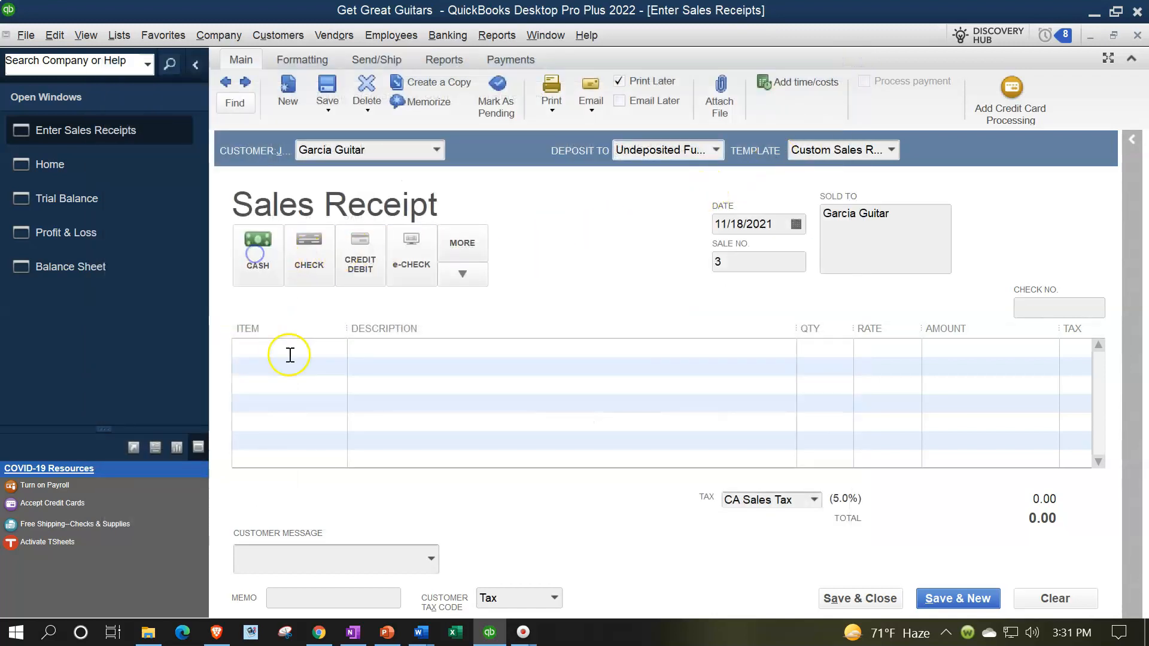
Step: Set the receipt date to 02/20
{"action": "key", "text": "Tab"}
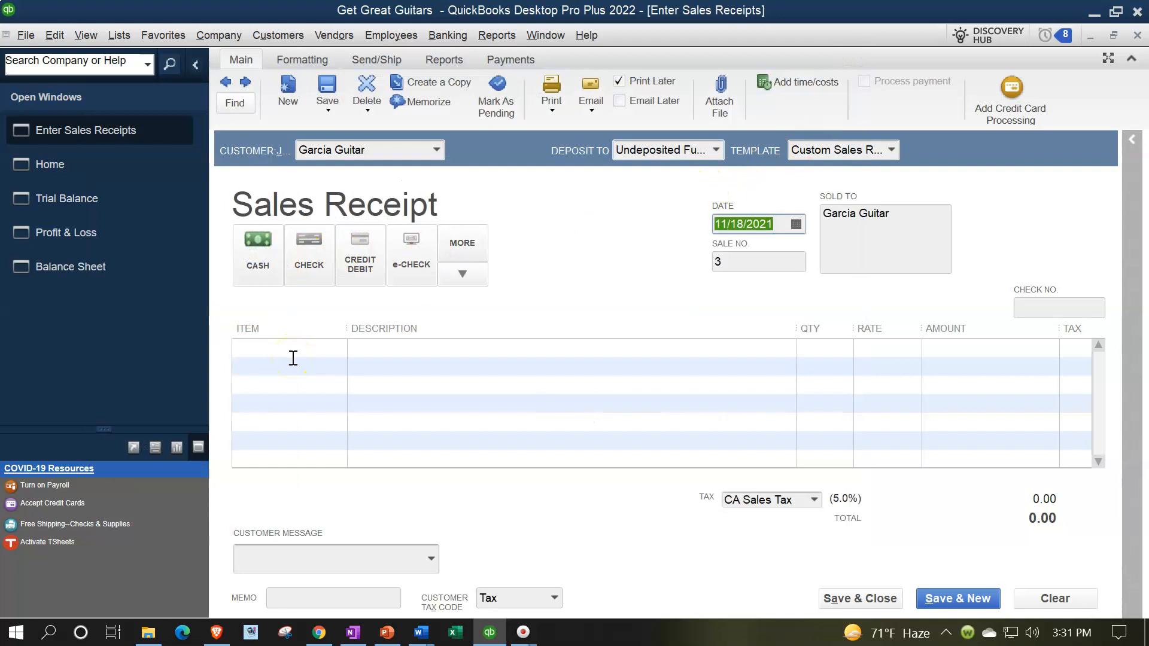
{"action": "left_click", "coordinate": [400, 399]}
{"action": "type", "text": "02"}
{"action": "type", "text": "20"}
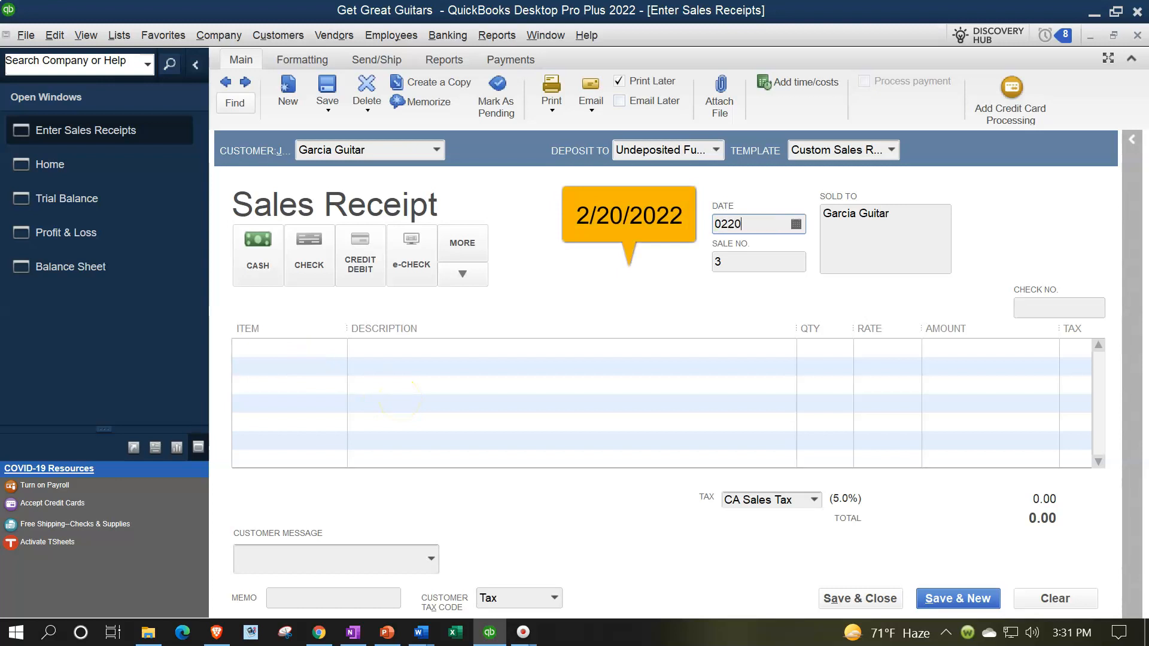
{"action": "key", "text": "Tab"}
{"action": "key", "text": "Tab"}
{"action": "key", "text": "Tab"}
{"action": "key", "text": "Tab"}
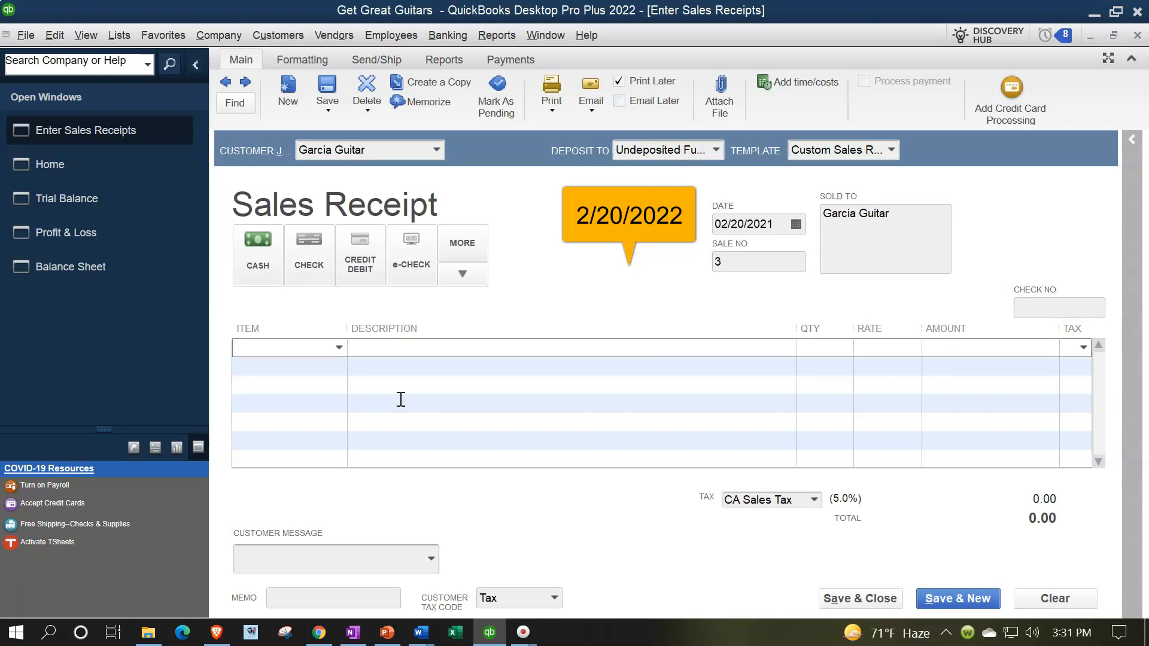
Step: Add the first line: Epiphone Standard Pro (EPSP), quantity 2
{"action": "type", "text": "EPSP"}
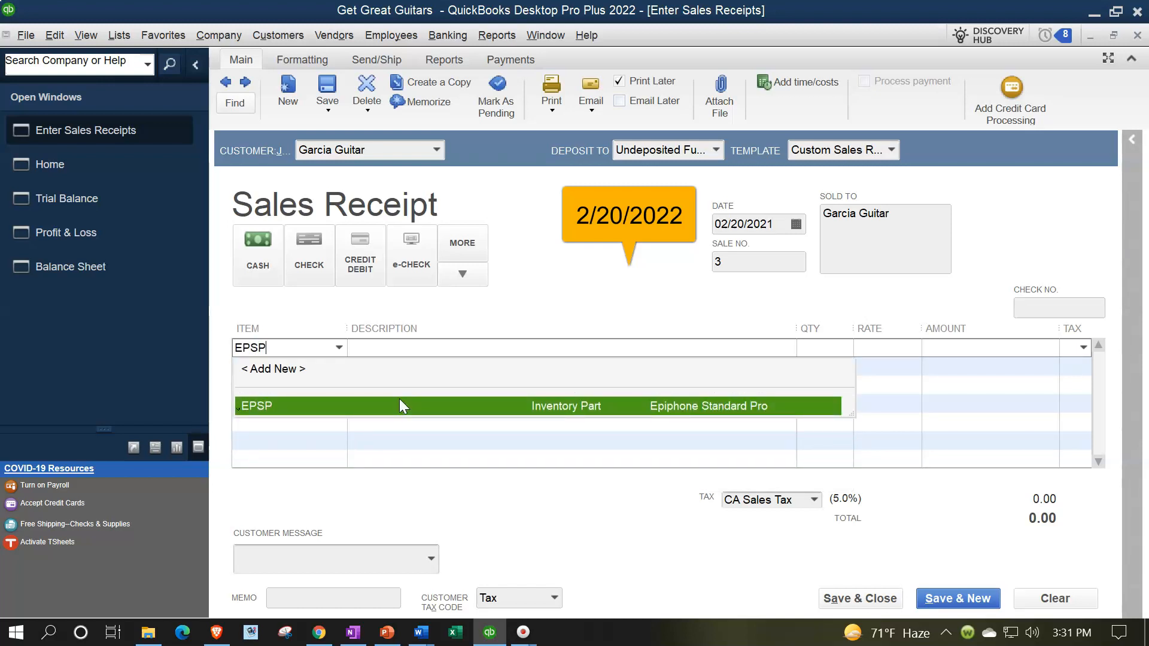
{"action": "left_click", "coordinate": [399, 406]}
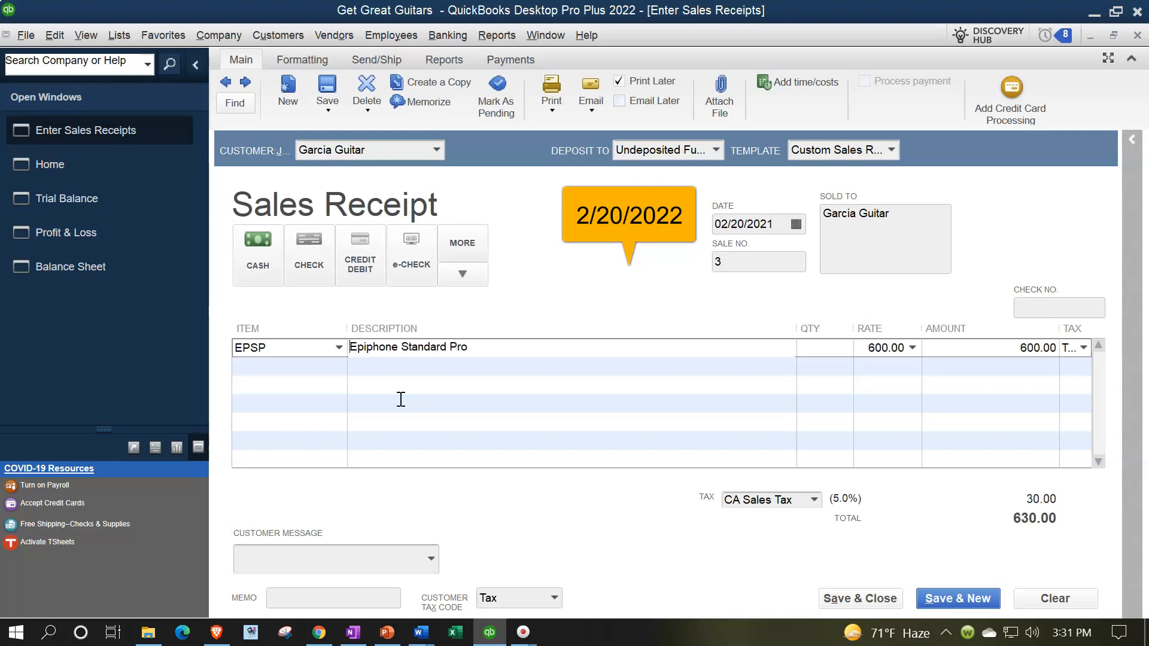
{"action": "key", "text": "Tab"}
{"action": "type", "text": "2"}
{"action": "key", "text": "Tab"}
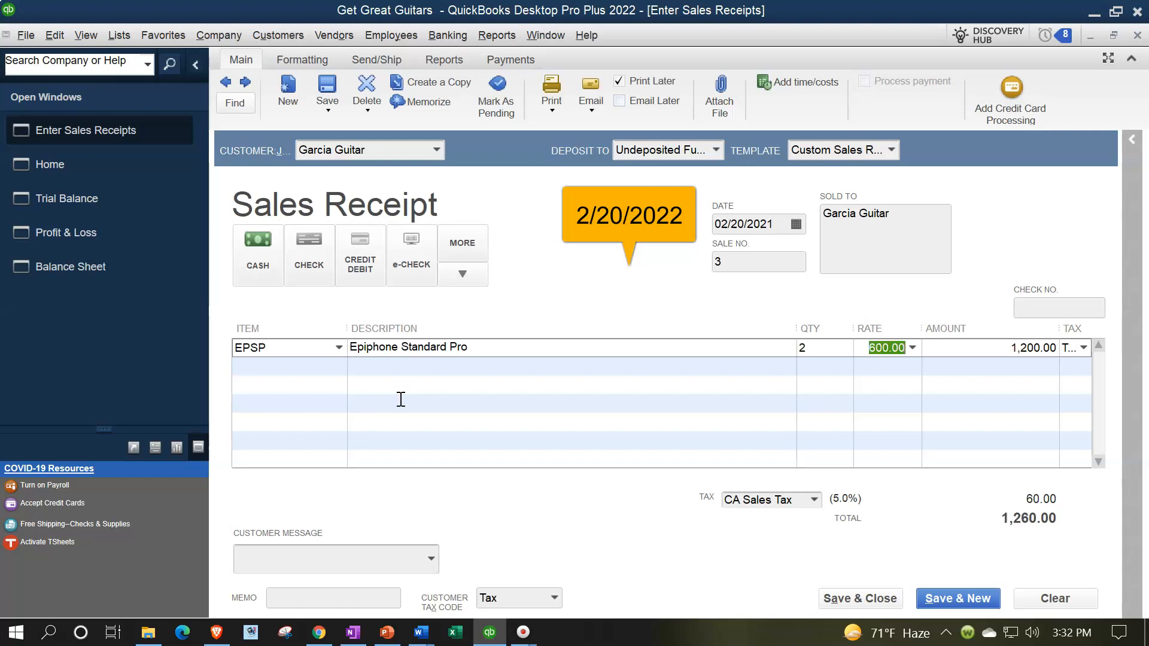
{"action": "key", "text": "Tab"}
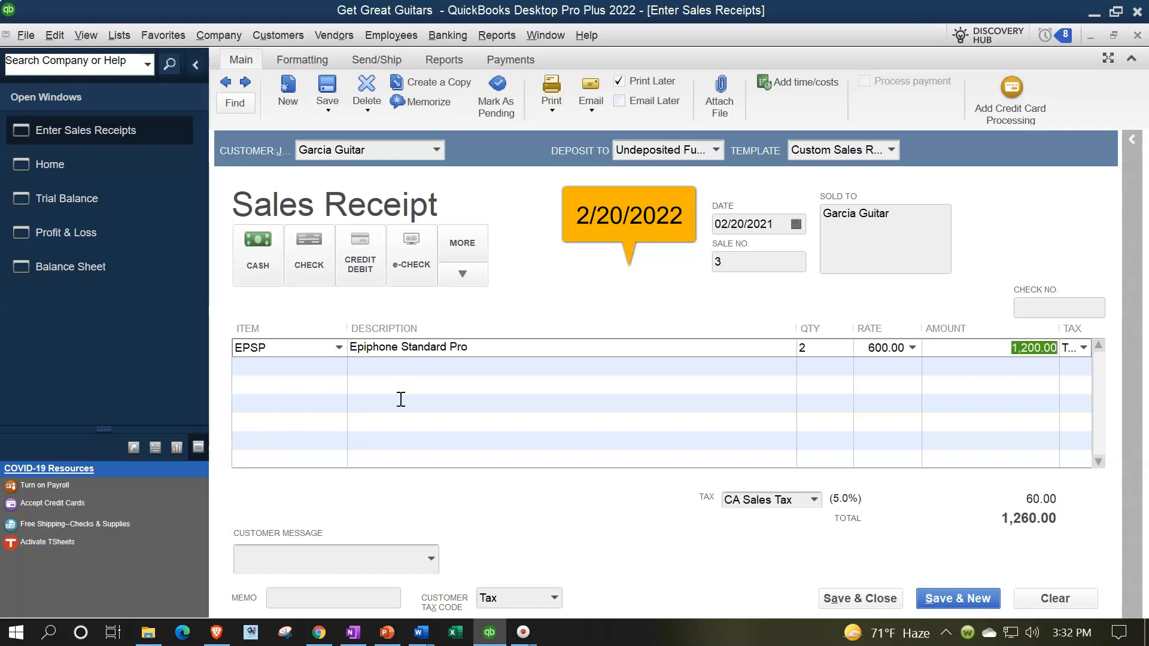
{"action": "key", "text": "Tab"}
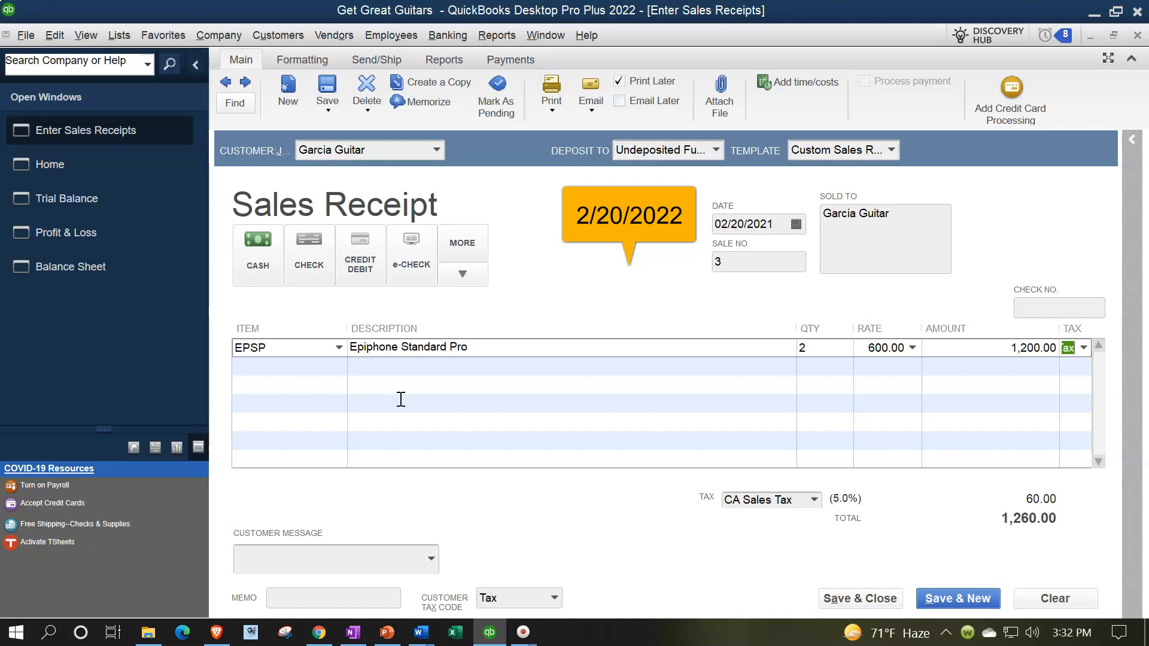
{"action": "key", "text": "Tab"}
Step: Add the second line: Epiphone Les Paul (ELP), quantity 2, for a 2,310.00 total
{"action": "type", "text": "E"}
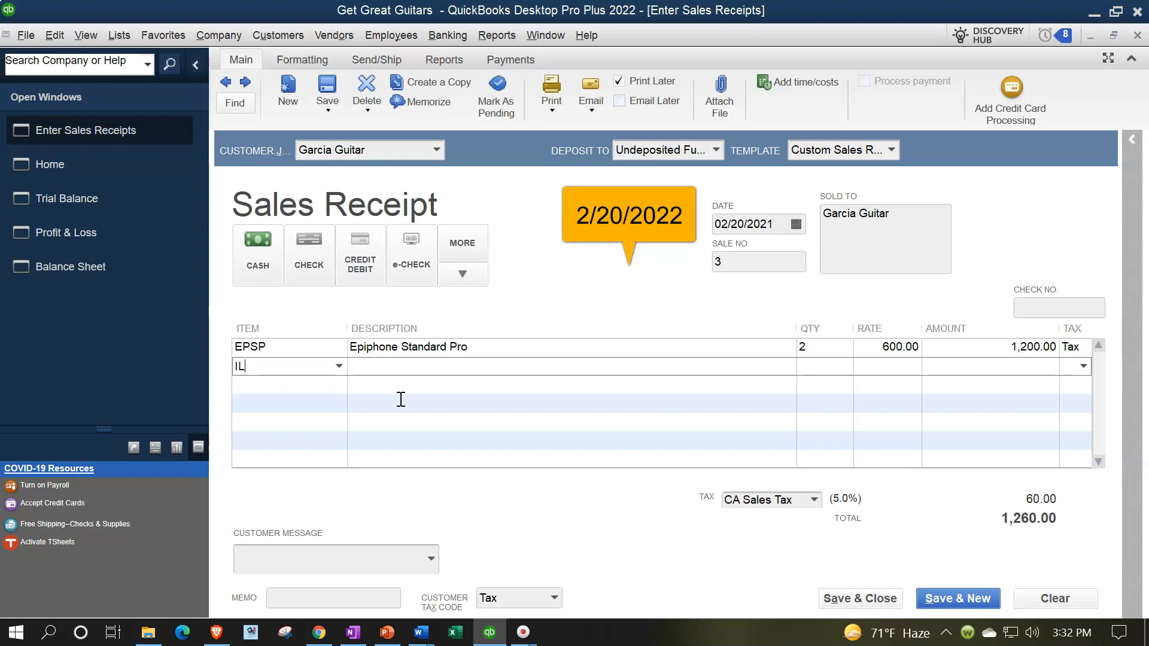
{"action": "key", "text": "Tab"}
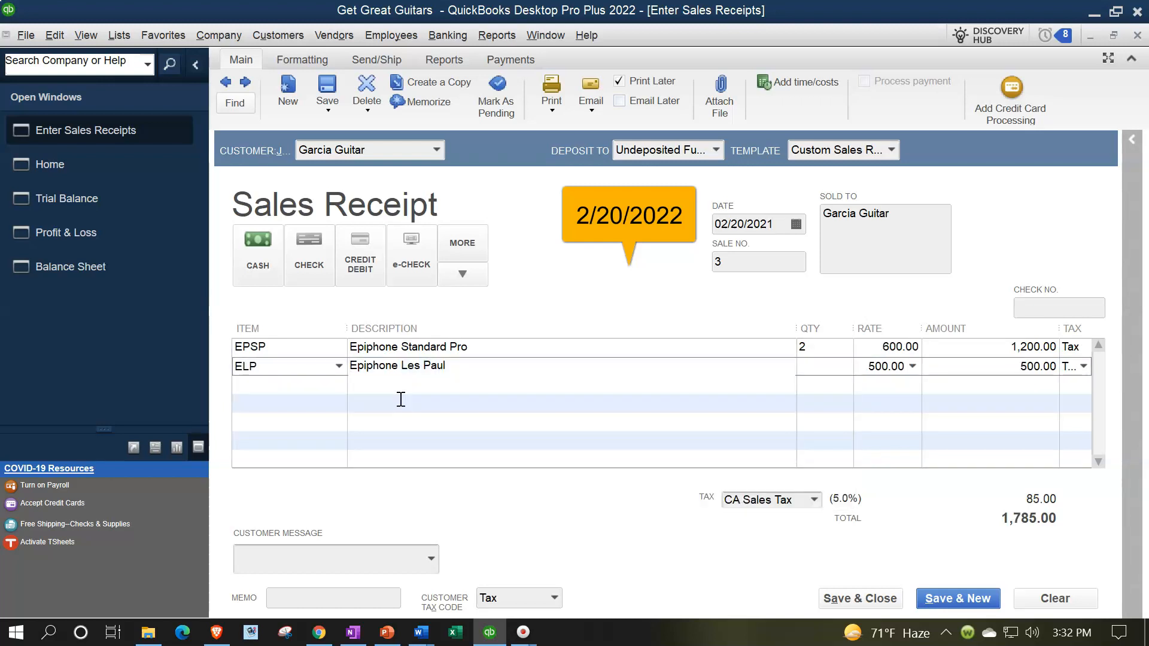
{"action": "key", "text": "Tab"}
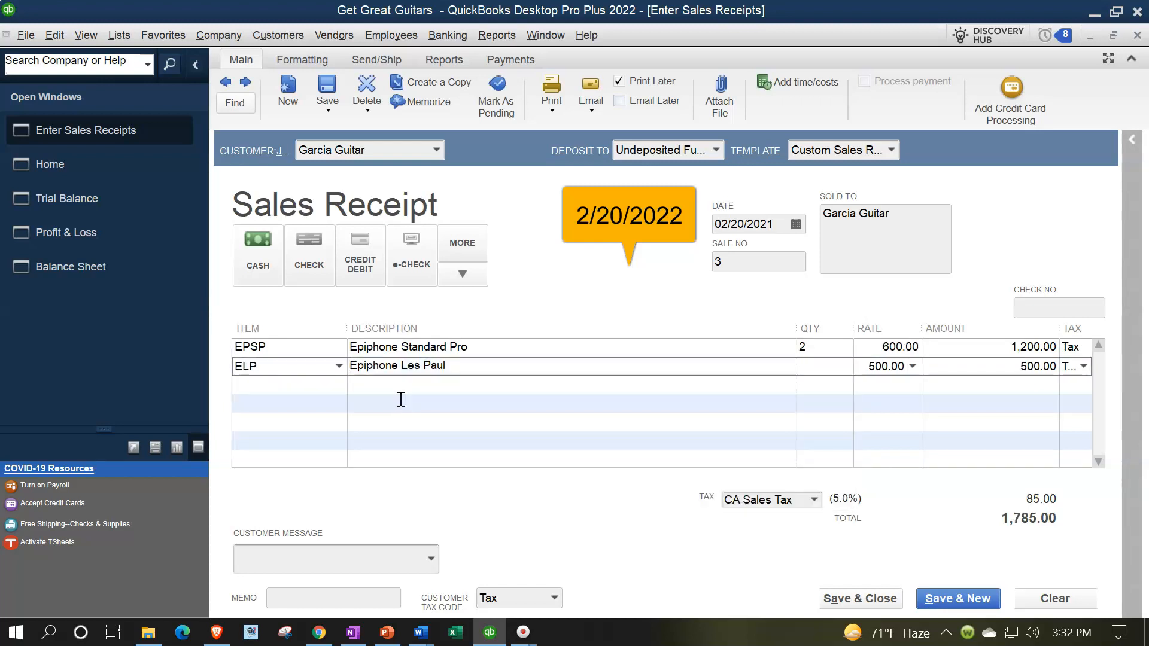
{"action": "type", "text": "2"}
{"action": "key", "text": "Tab"}
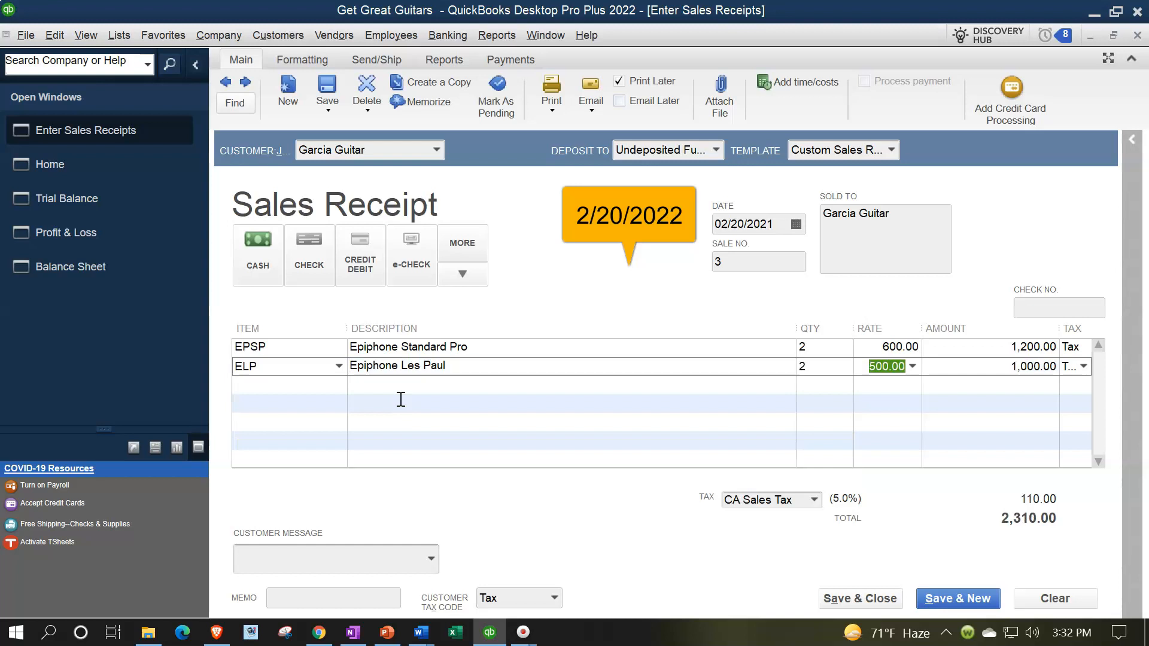
{"action": "key", "text": "Tab"}
{"action": "key", "text": "Tab"}
{"action": "key", "text": "Tab"}
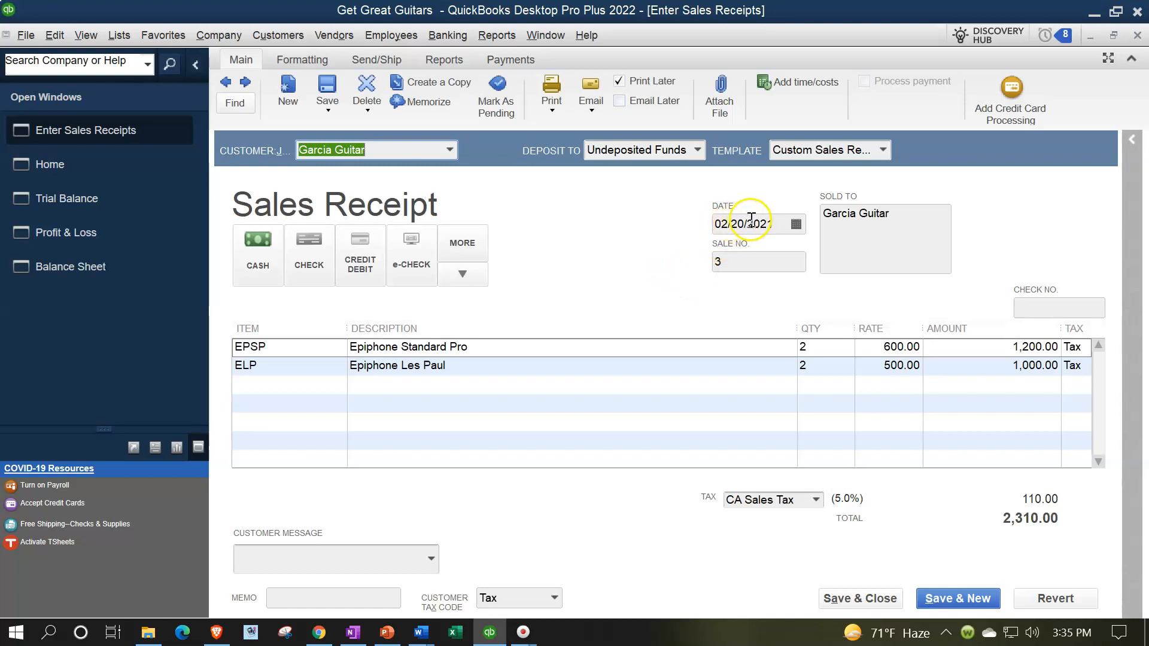
{"action": "left_click", "coordinate": [773, 224]}
Step: Correct the date year to 2022, save the receipt, and return to the Trial Balance
{"action": "key", "text": "BackSpace"}
{"action": "type", "text": "2"}
{"action": "key", "text": "Tab"}
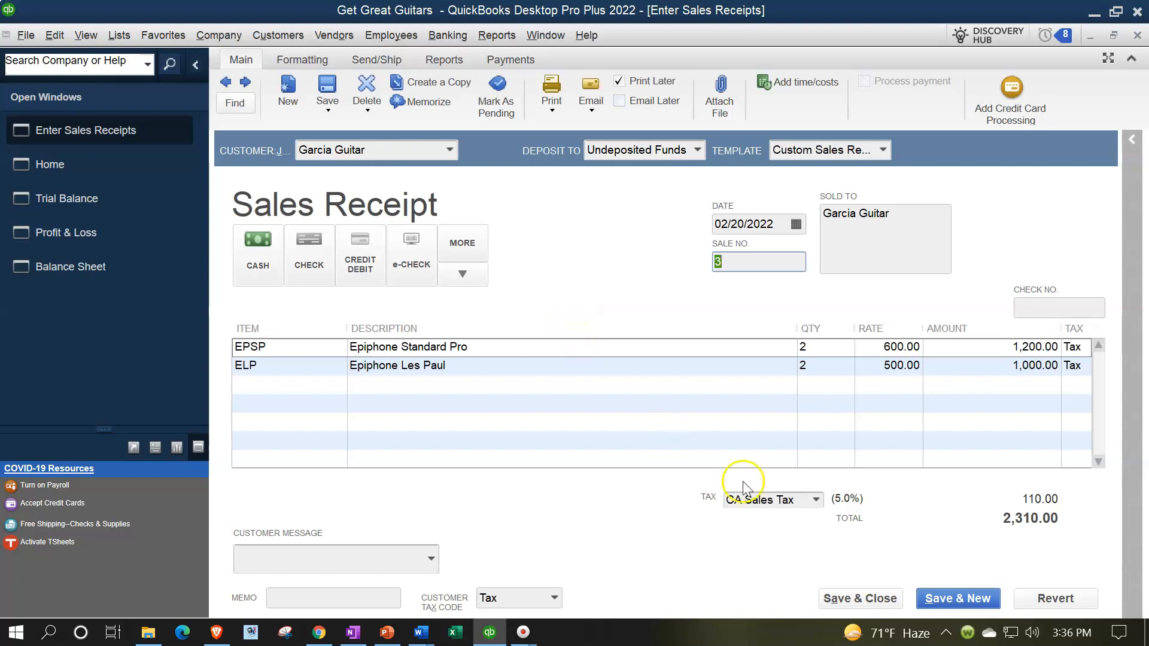
{"action": "left_click", "coordinate": [858, 598]}
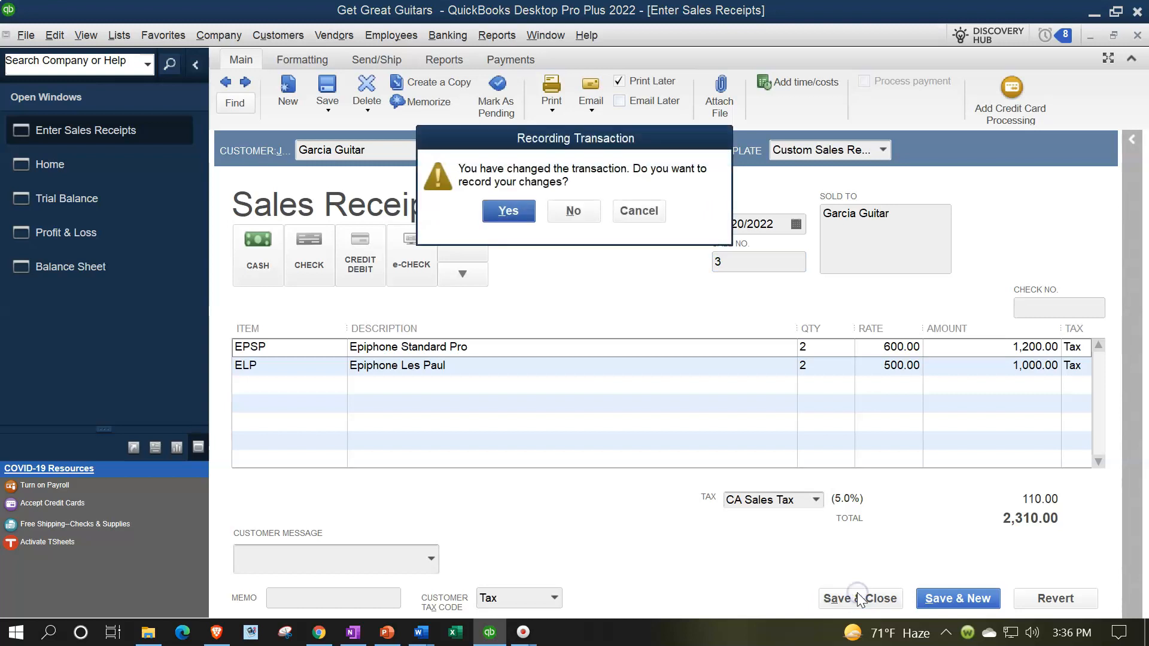
{"action": "left_click", "coordinate": [507, 212]}
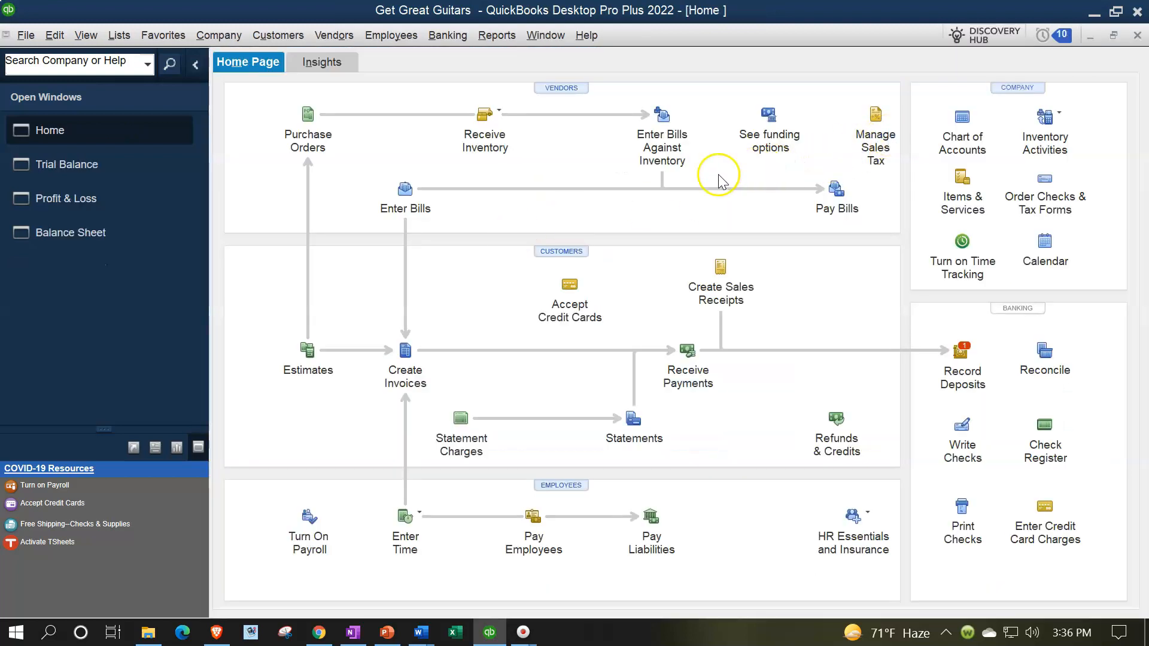
{"action": "left_click", "coordinate": [57, 165]}
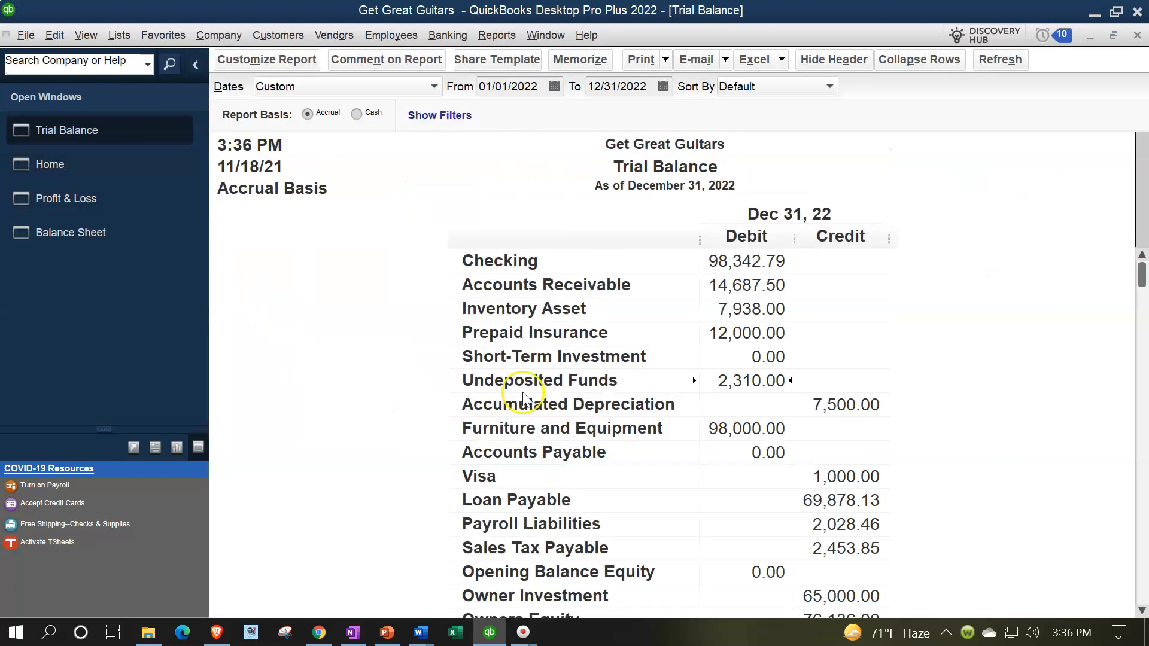
Step: Drill into Undeposited Funds and open the 02/20/2022 Garcia Guitar receipt to verify 2,310.00
{"action": "double_click", "coordinate": [731, 381]}
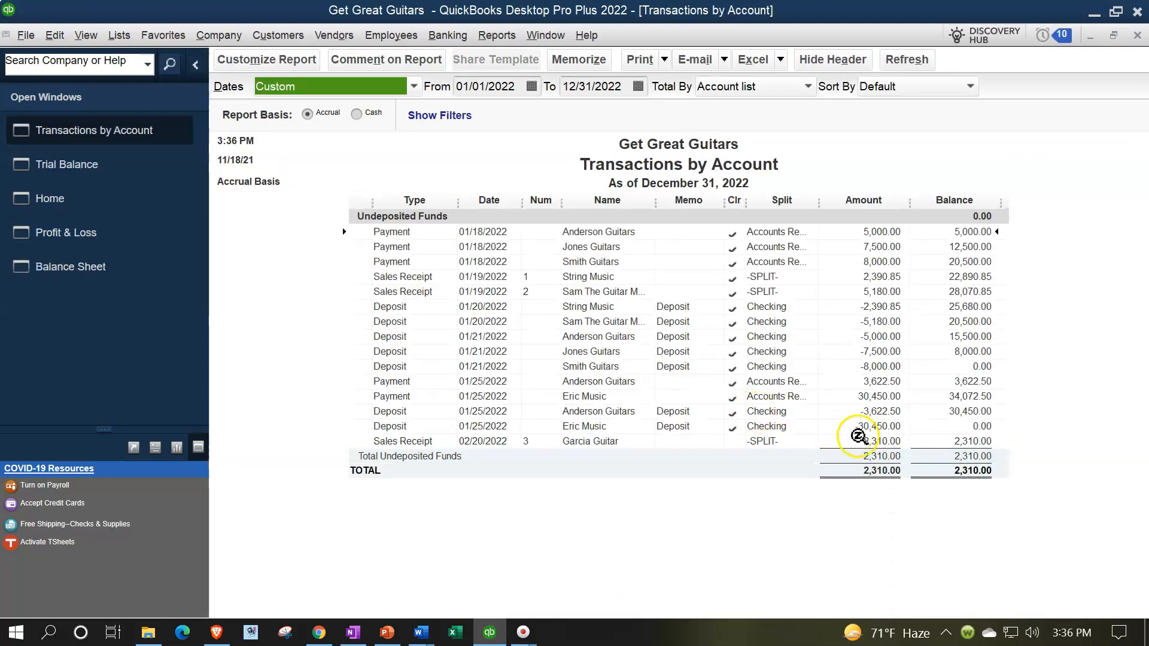
{"action": "left_click", "coordinate": [867, 441]}
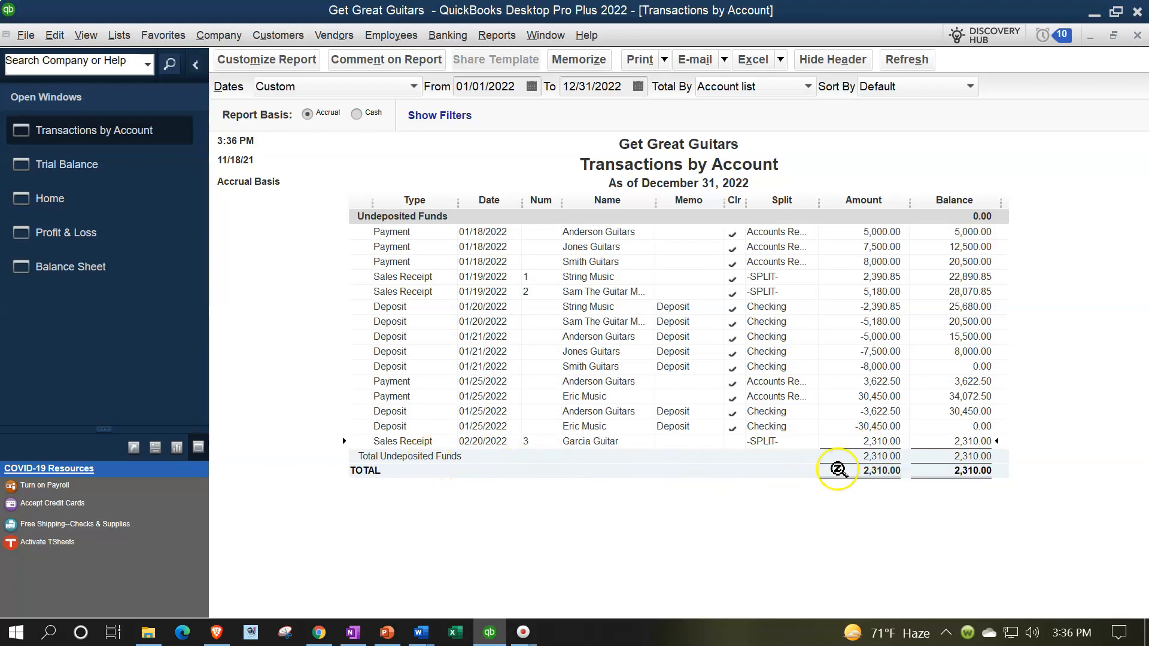
{"action": "double_click", "coordinate": [877, 443]}
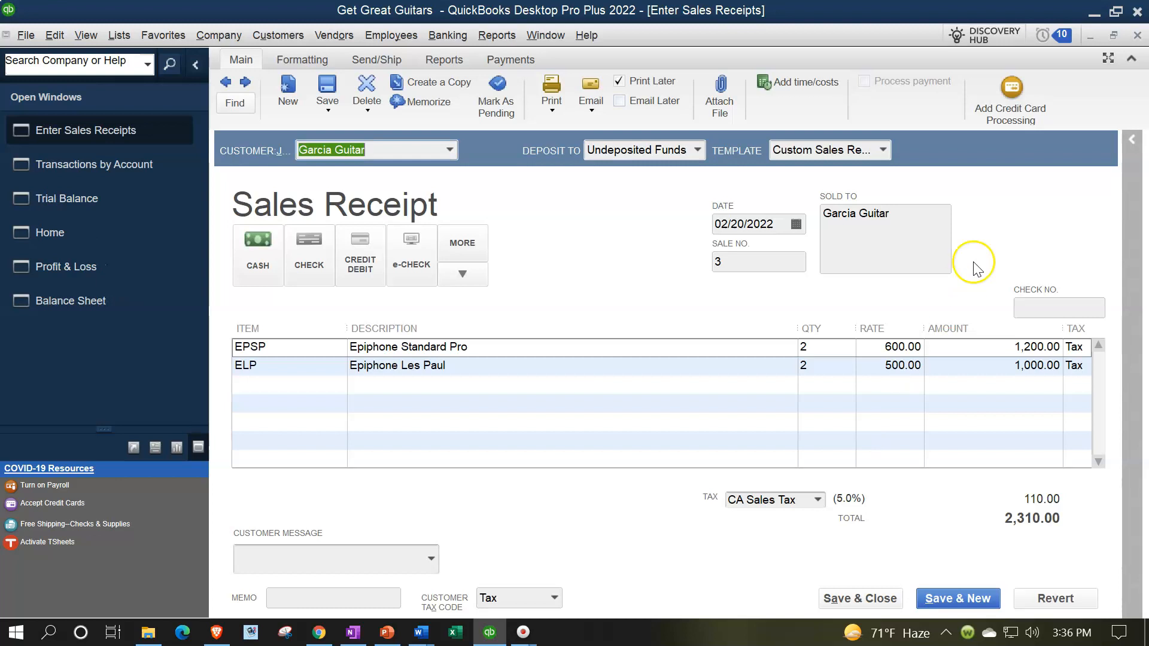
{"action": "left_click", "coordinate": [1136, 36]}
{"action": "left_click", "coordinate": [1136, 36]}
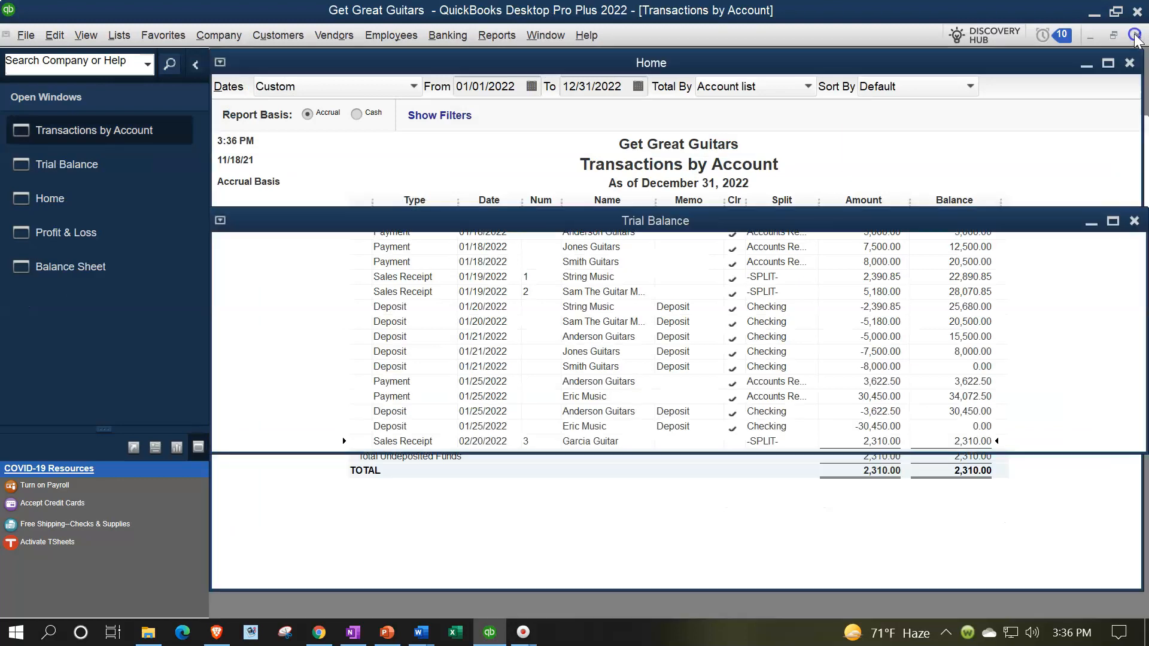
Step: Drill into the Sales balance and open Garcia Guitar's 1,000.00 sales receipt line
{"action": "scroll", "coordinate": [920, 353], "scroll_direction": "down", "scroll_amount": 5}
{"action": "scroll", "coordinate": [920, 356], "scroll_direction": "down", "scroll_amount": 1}
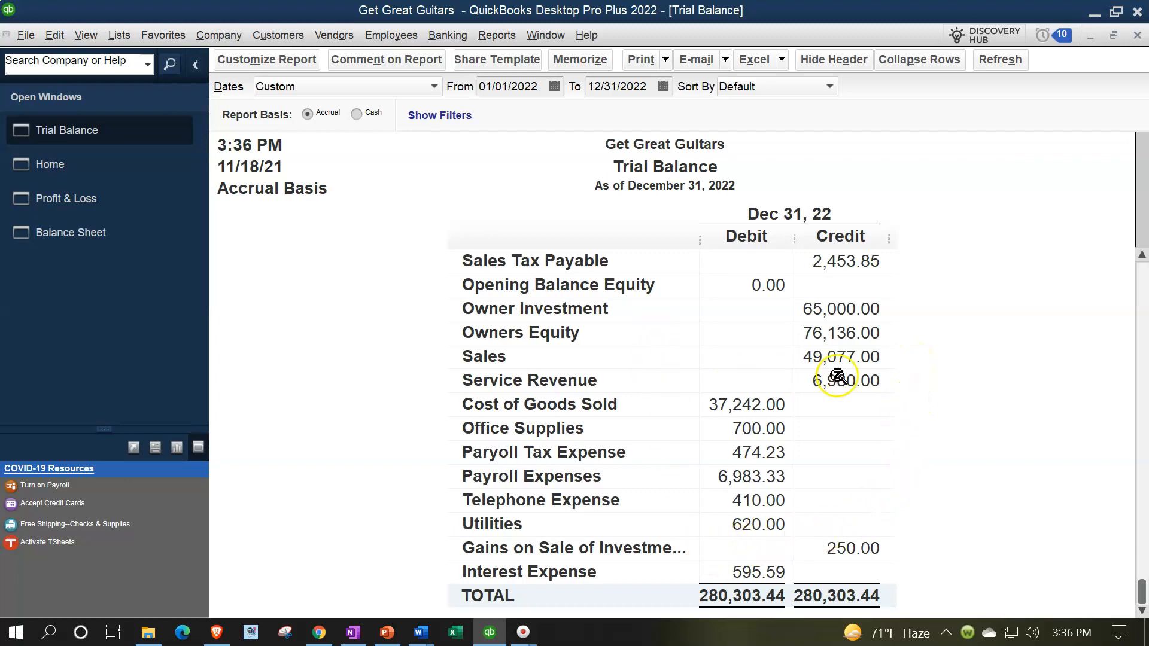
{"action": "double_click", "coordinate": [856, 354]}
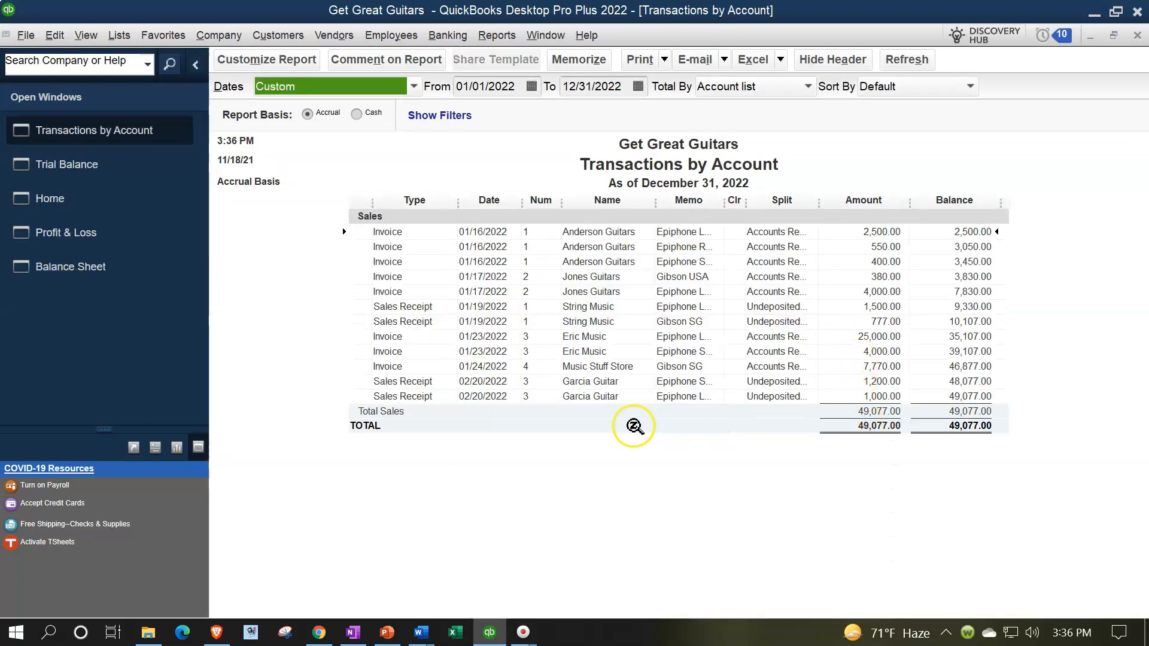
{"action": "double_click", "coordinate": [885, 398]}
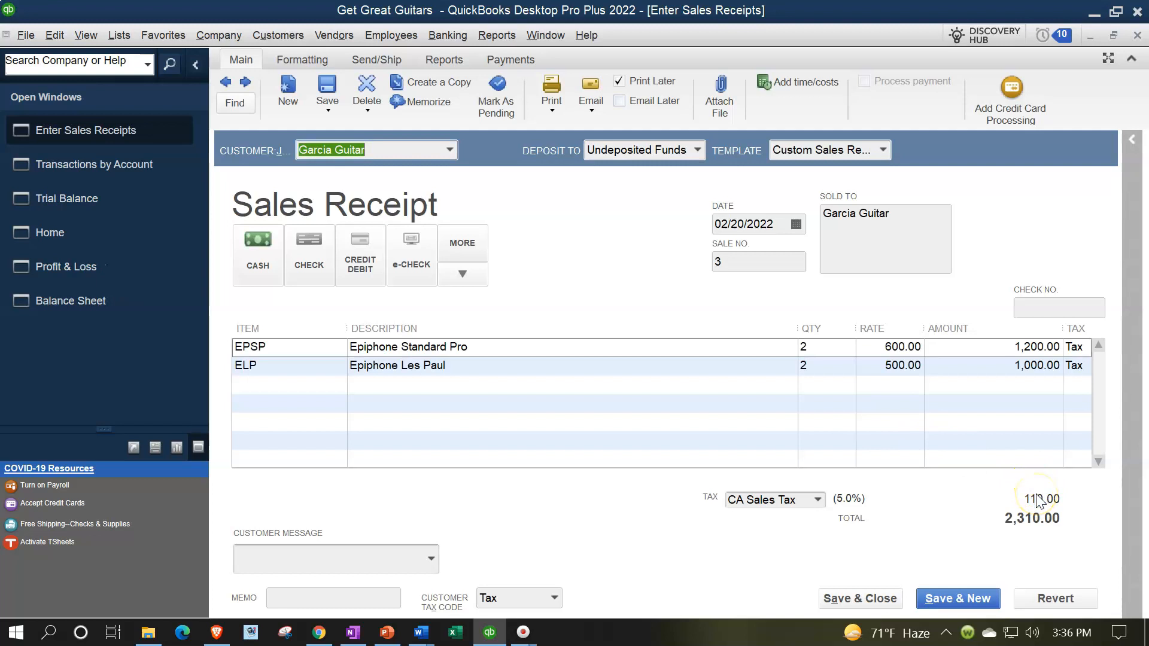
{"action": "left_click", "coordinate": [1137, 35]}
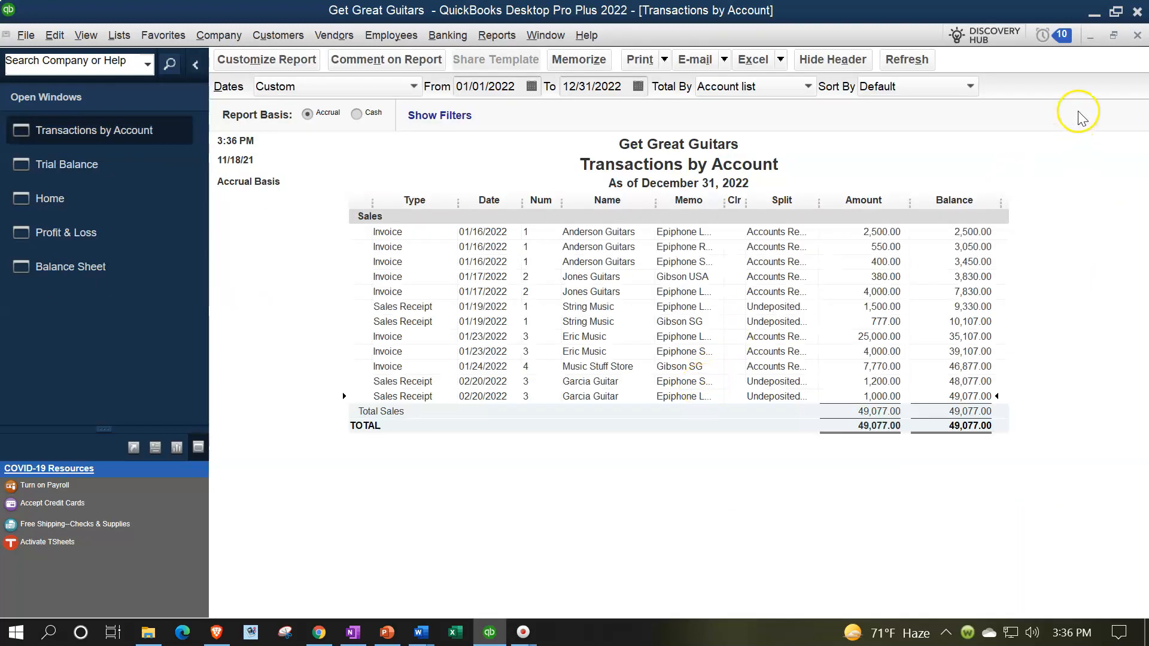
Step: Drill into the Sales Tax Payable balance on the Trial Balance
{"action": "left_click", "coordinate": [1136, 35]}
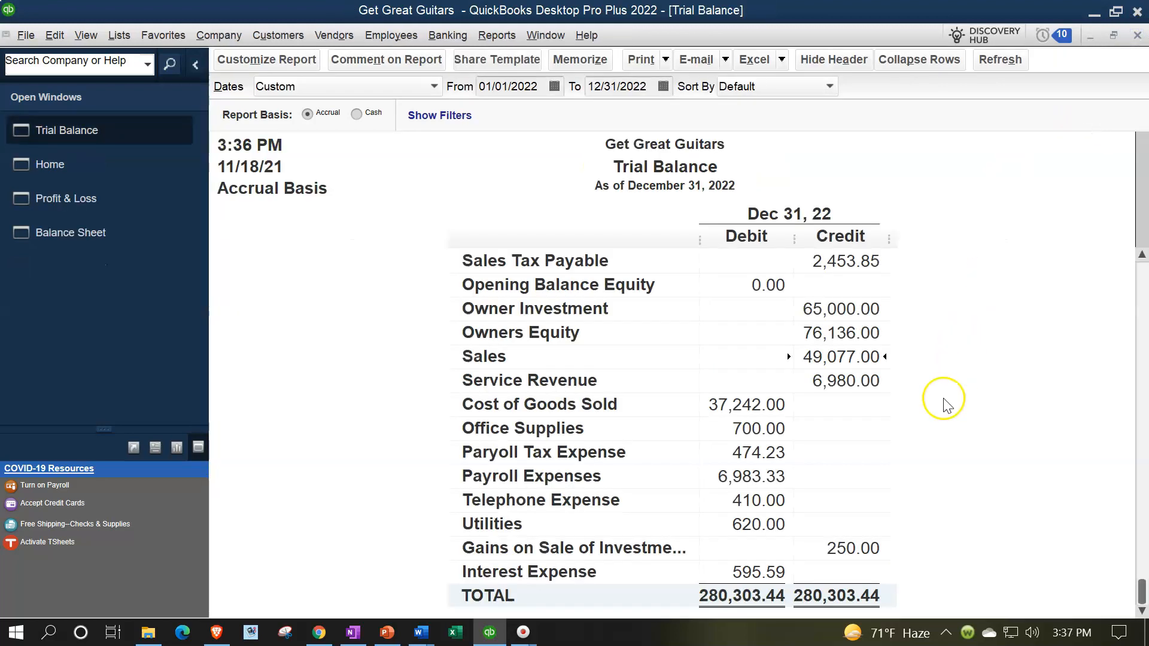
{"action": "scroll", "coordinate": [947, 403], "scroll_direction": "up", "scroll_amount": 4}
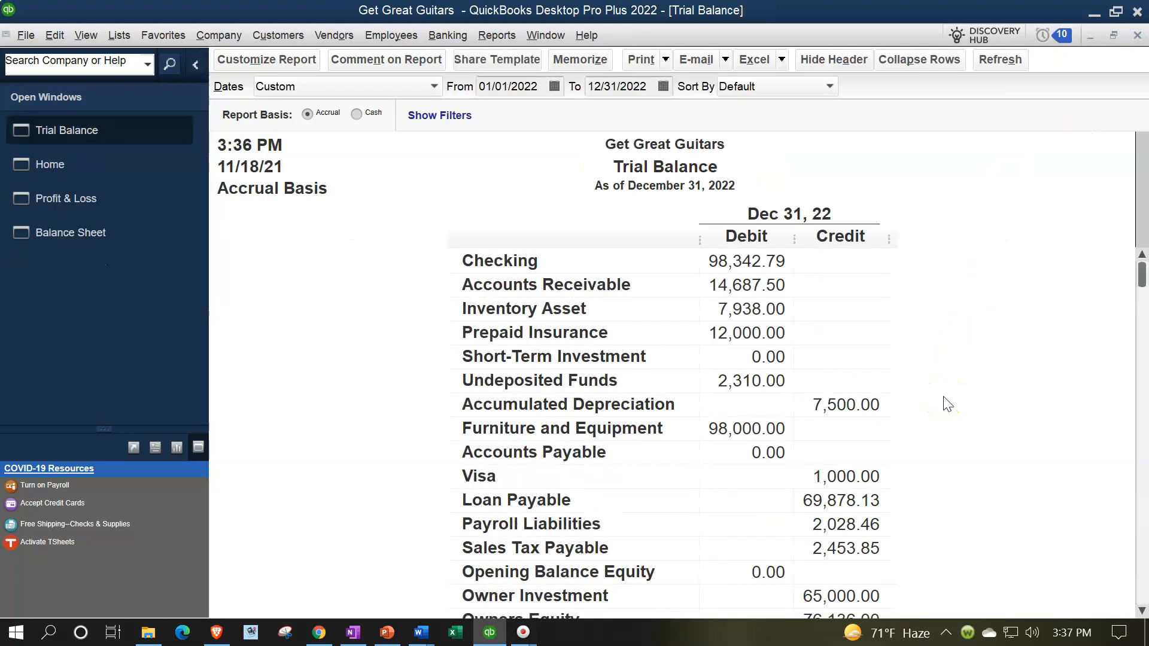
{"action": "double_click", "coordinate": [854, 548]}
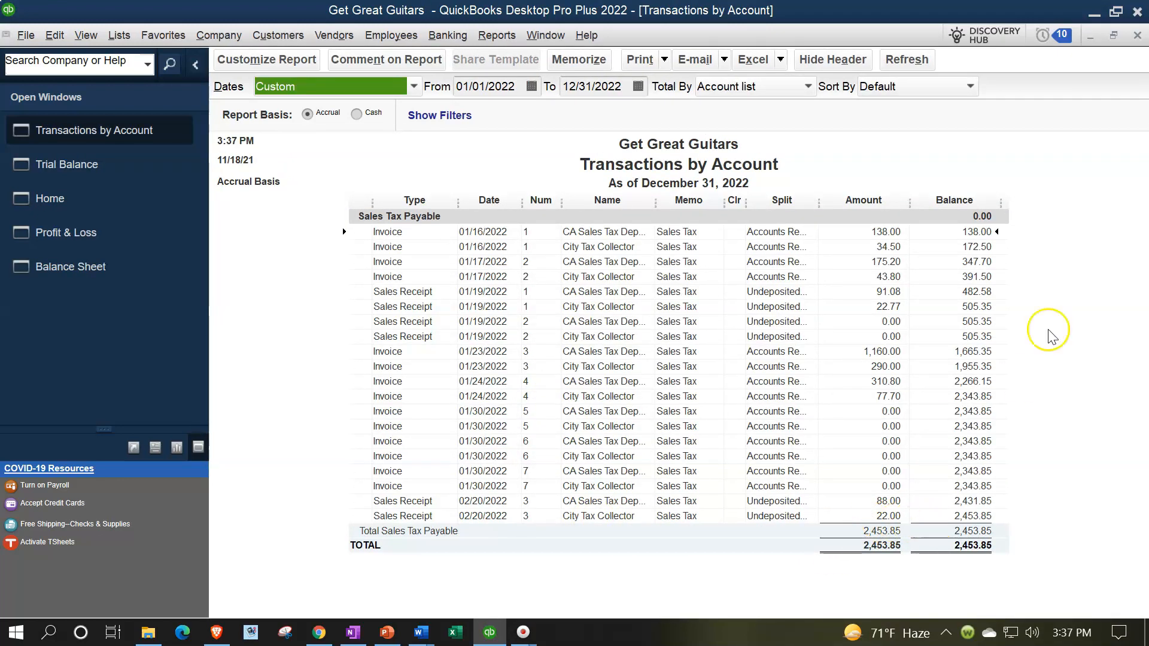
{"action": "left_click", "coordinate": [1138, 35]}
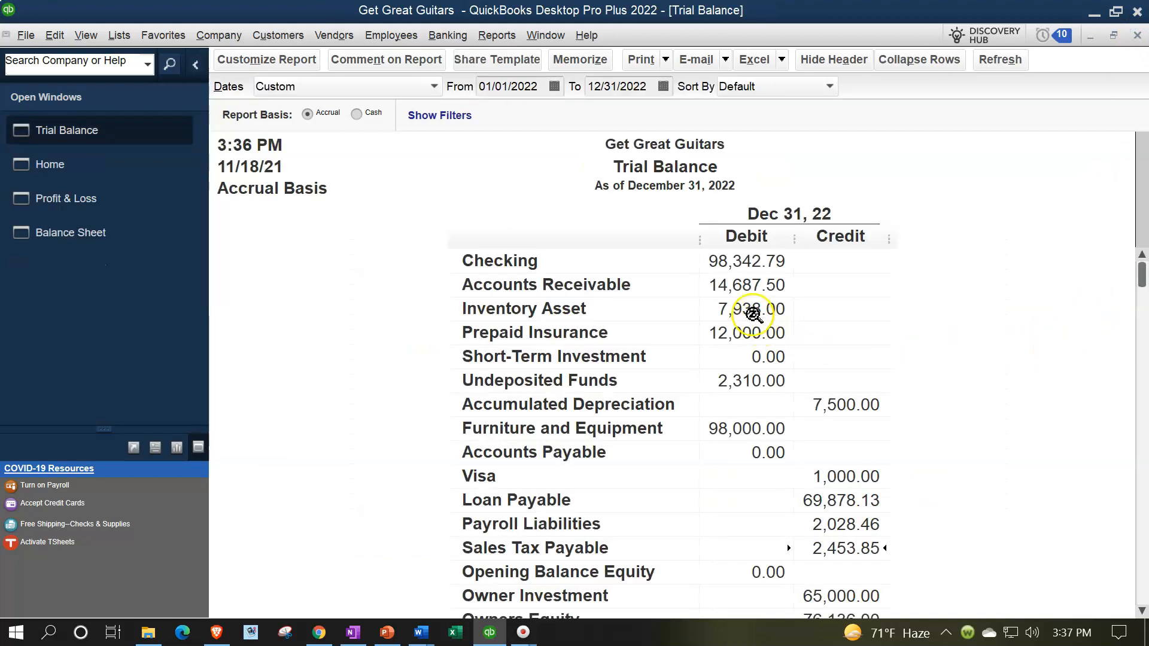
Step: Drill into Inventory Asset and open the Garcia Guitar -960.00 receipt
{"action": "double_click", "coordinate": [753, 312]}
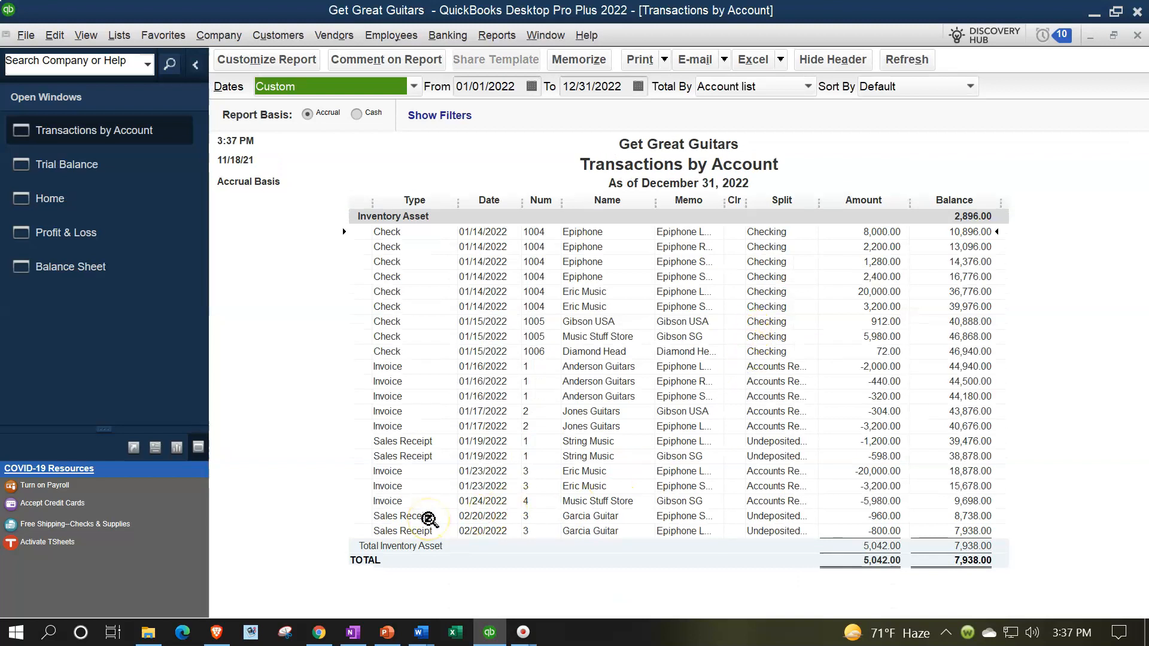
{"action": "left_click", "coordinate": [839, 518]}
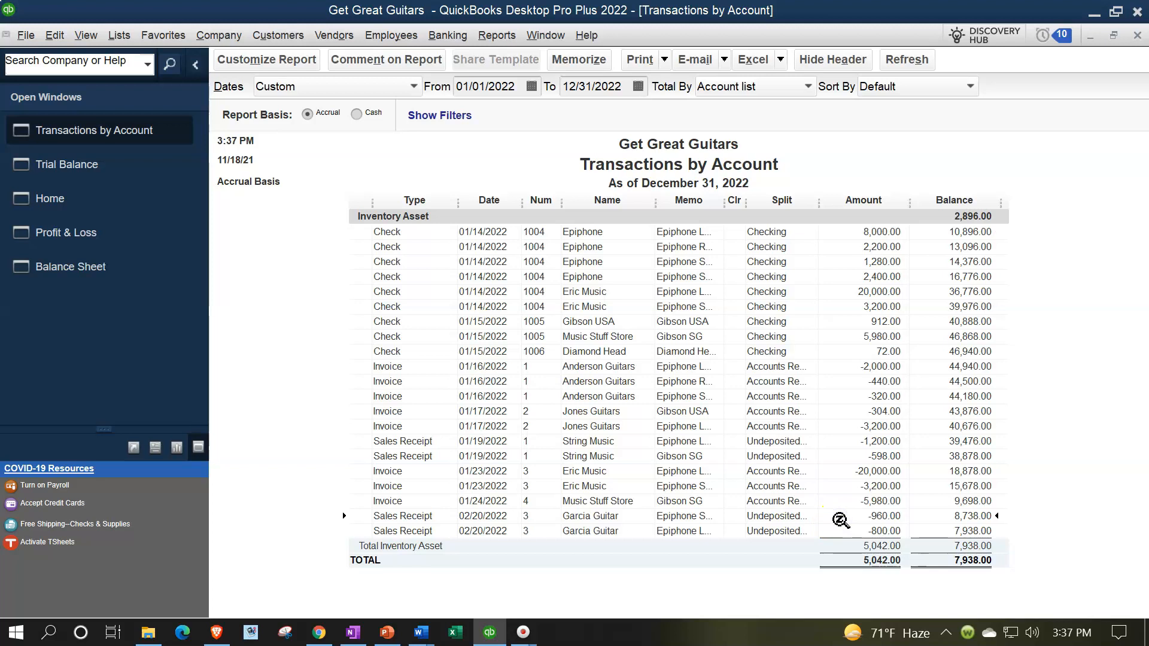
{"action": "double_click", "coordinate": [839, 518]}
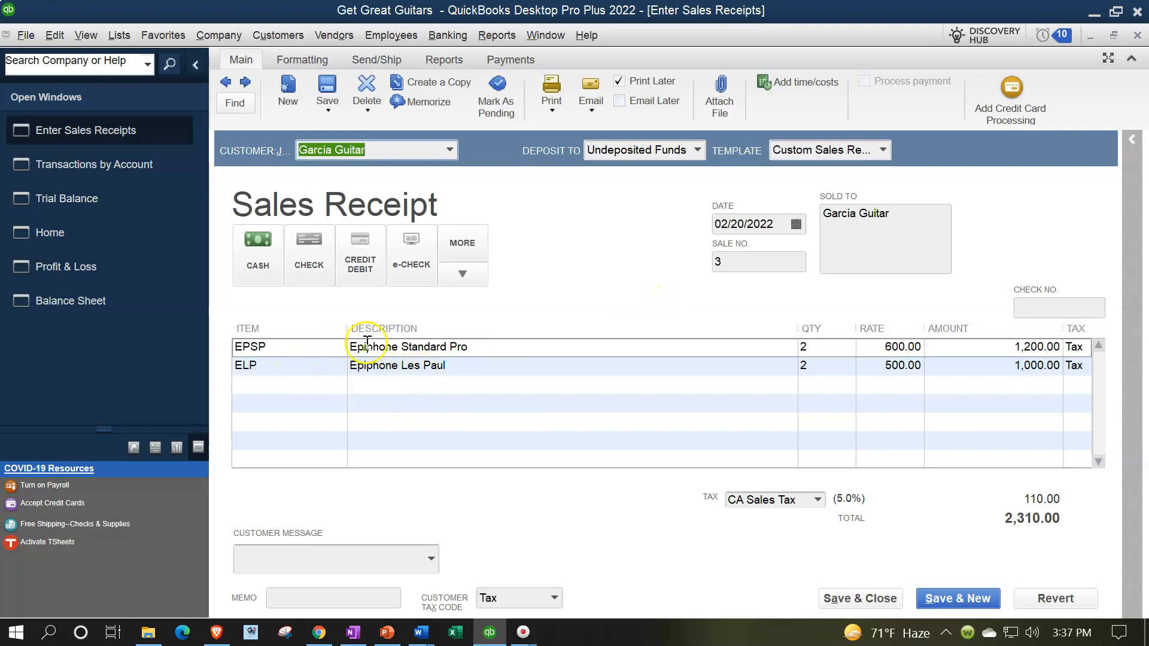
{"action": "left_click", "coordinate": [1137, 36]}
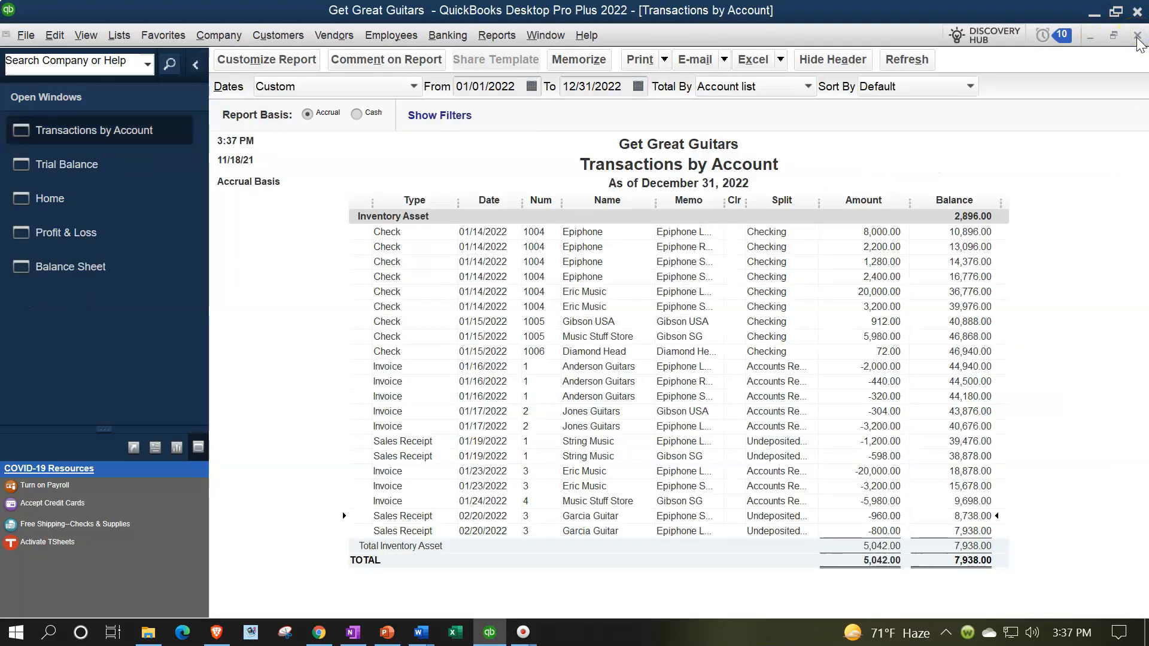
{"action": "left_click", "coordinate": [1136, 37]}
Step: Drill into the Cost of Goods Sold balance of 37,242.00
{"action": "scroll", "coordinate": [883, 400], "scroll_direction": "down", "scroll_amount": 3}
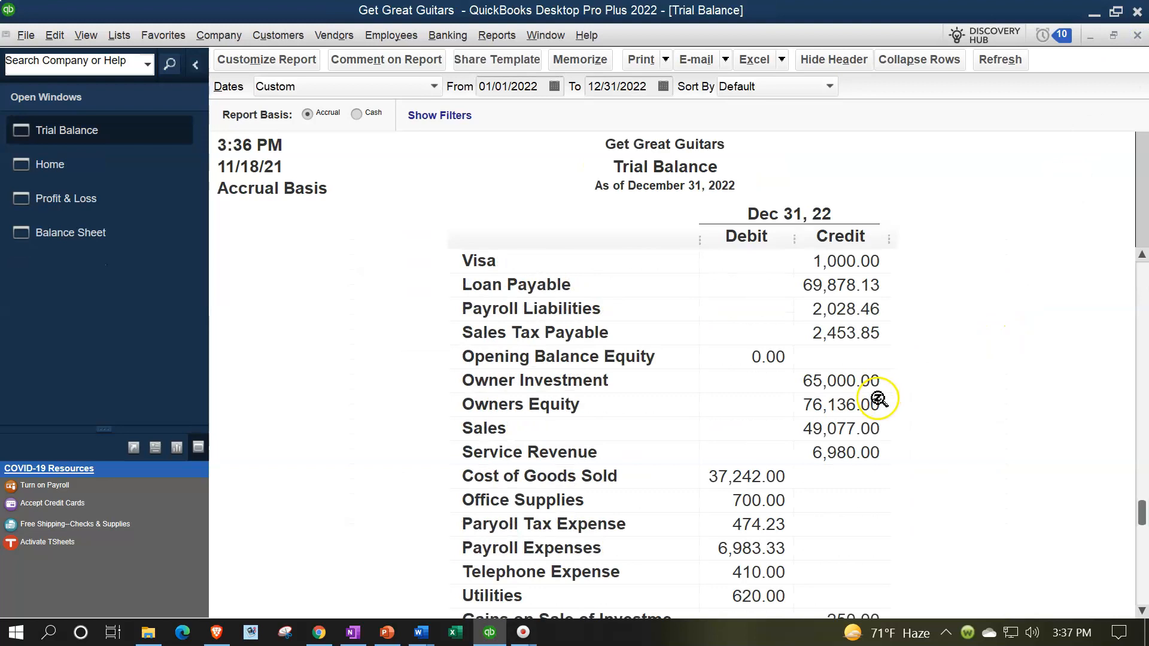
{"action": "double_click", "coordinate": [740, 476]}
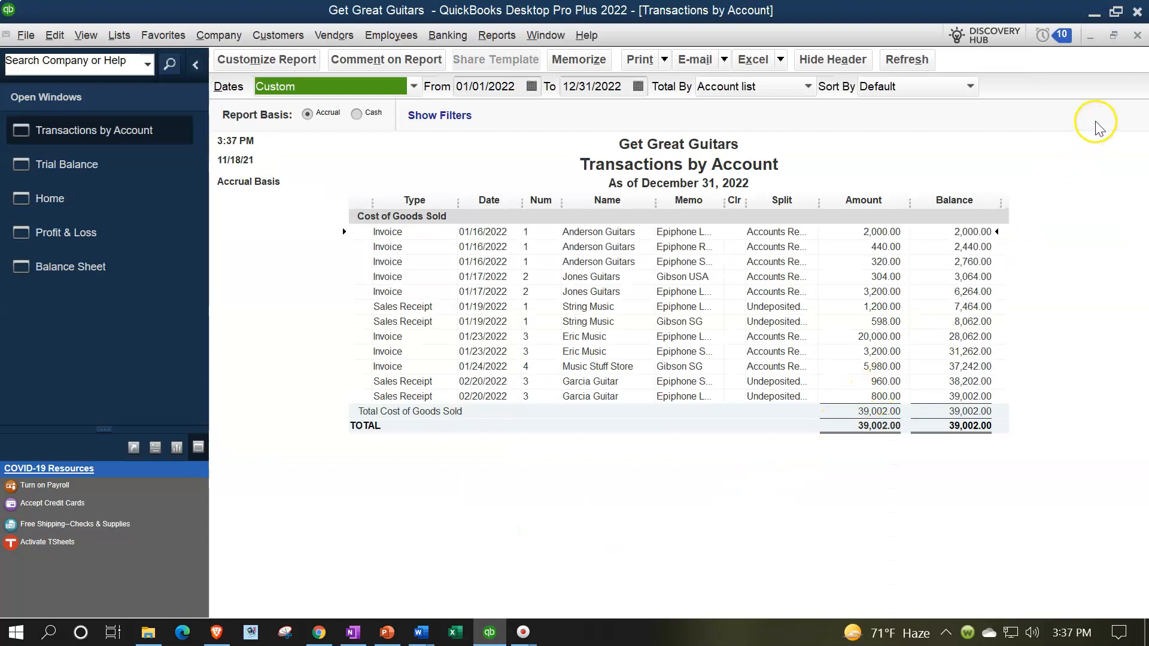
{"action": "left_click", "coordinate": [1137, 37]}
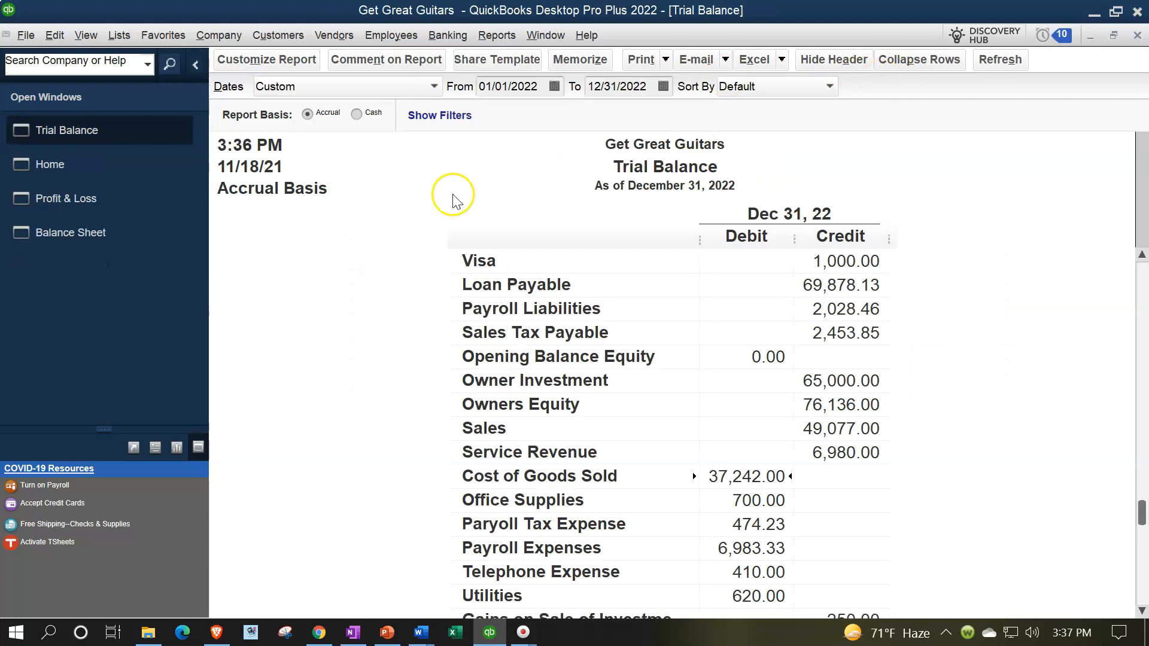
Step: Check Undeposited Funds at 2,310.00 on the Balance Sheet, then switch to Profit & Loss
{"action": "left_click", "coordinate": [113, 228]}
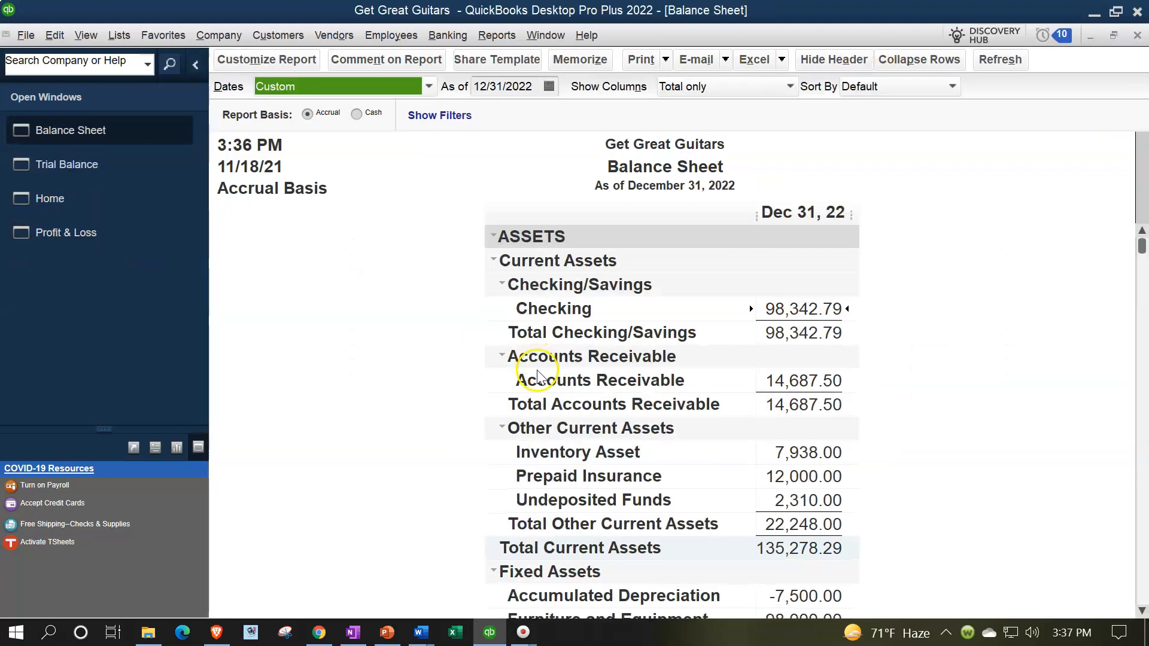
{"action": "scroll", "coordinate": [688, 441], "scroll_direction": "down", "scroll_amount": 1}
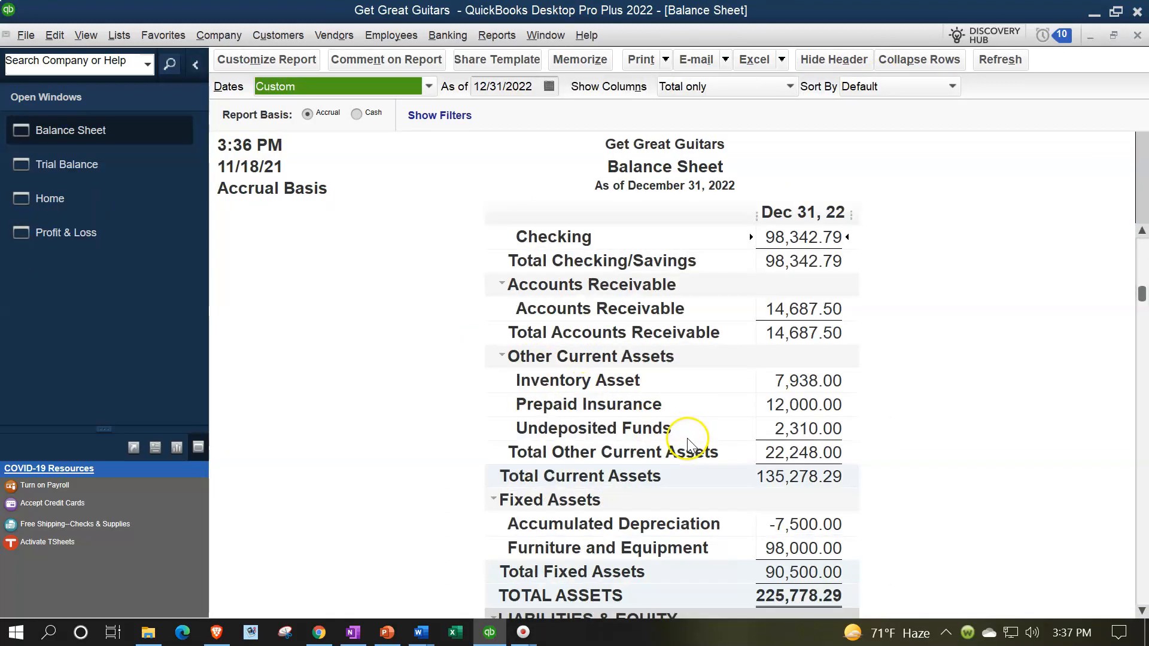
{"action": "left_click", "coordinate": [772, 431]}
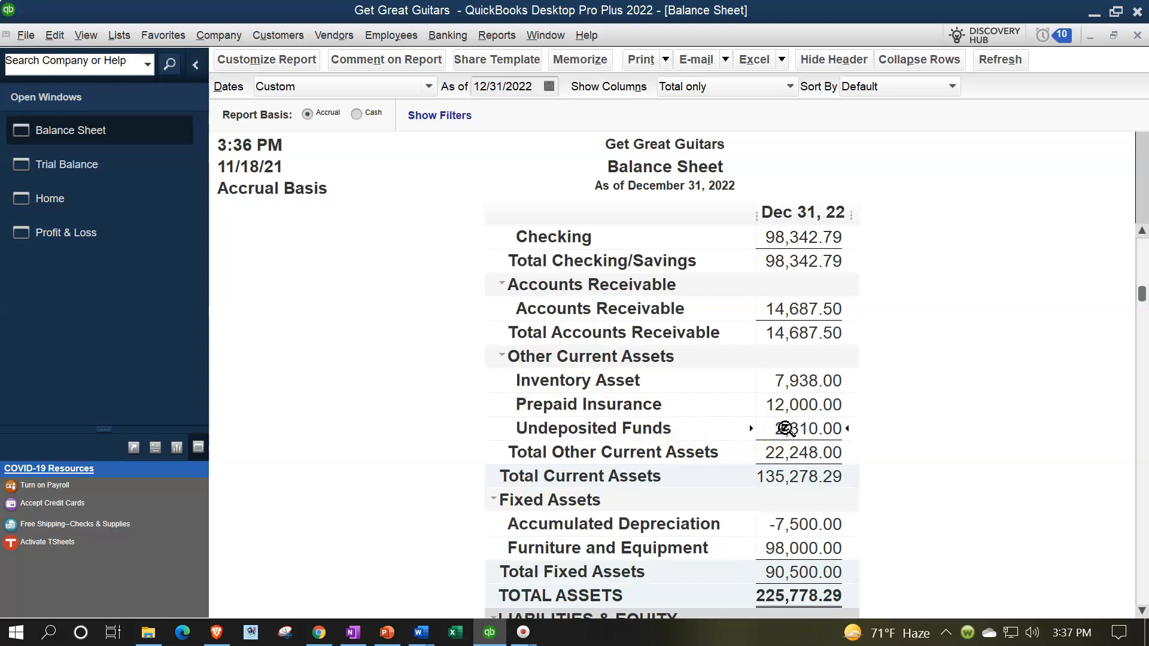
{"action": "scroll", "coordinate": [785, 428], "scroll_direction": "down", "scroll_amount": 5}
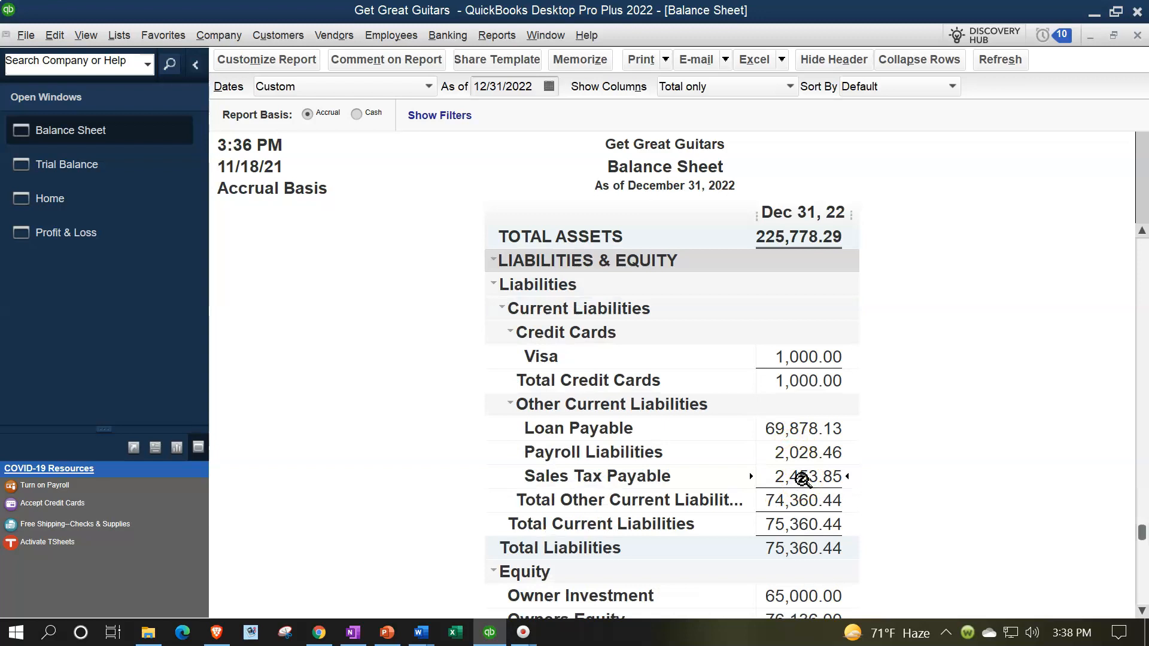
{"action": "scroll", "coordinate": [801, 478], "scroll_direction": "up", "scroll_amount": 4}
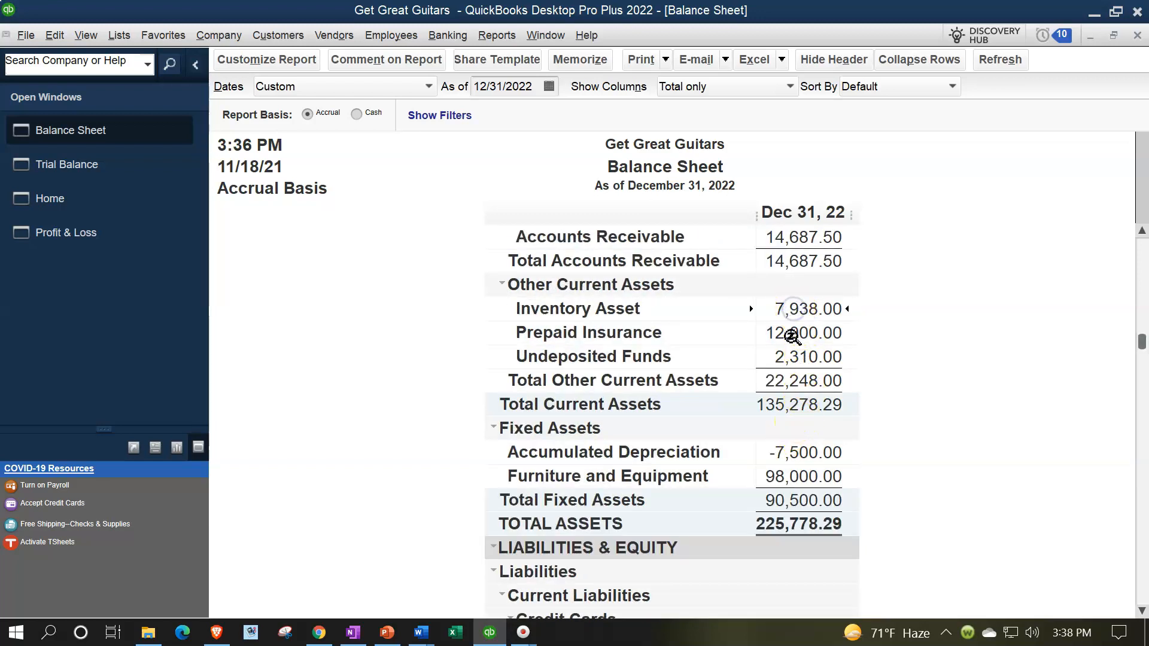
{"action": "left_click", "coordinate": [90, 233]}
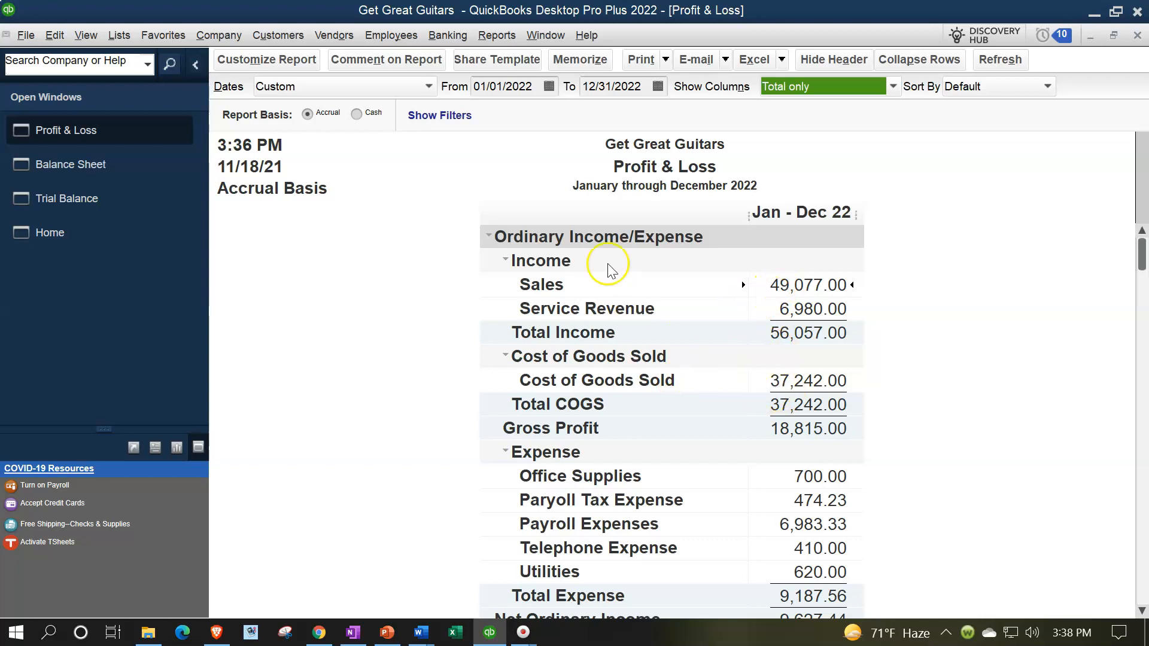
Step: Set the Profit & Loss date range to 02/01/2022 through 02/28/2022
{"action": "left_click", "coordinate": [535, 91]}
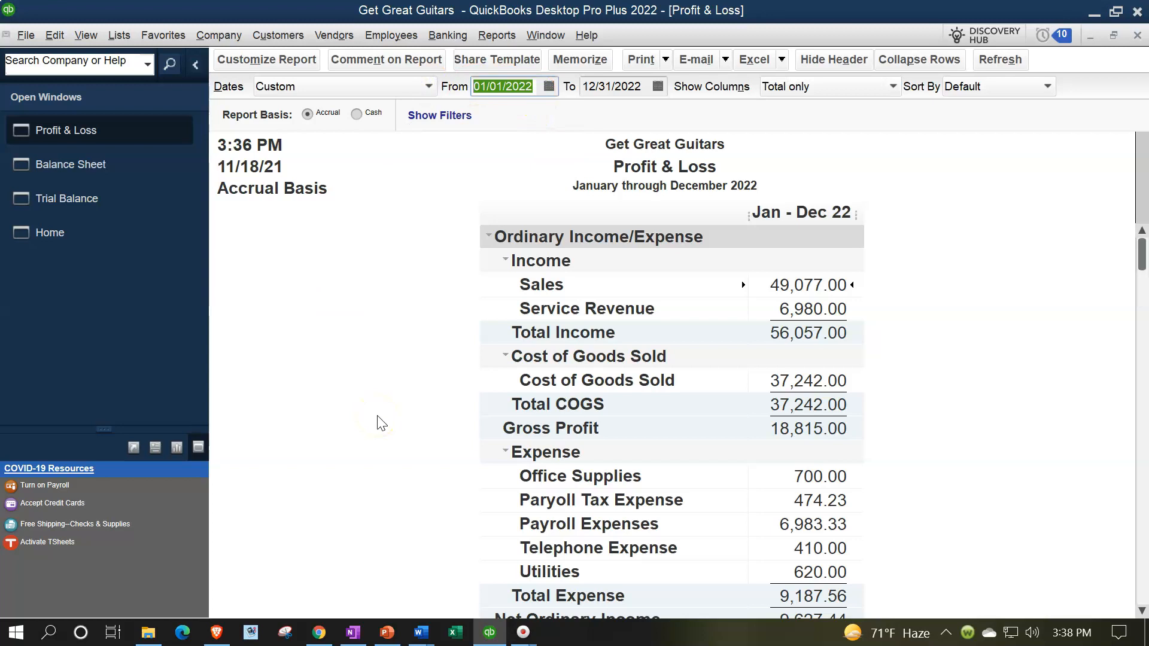
{"action": "type", "text": "0"}
{"action": "type", "text": "2/01/"}
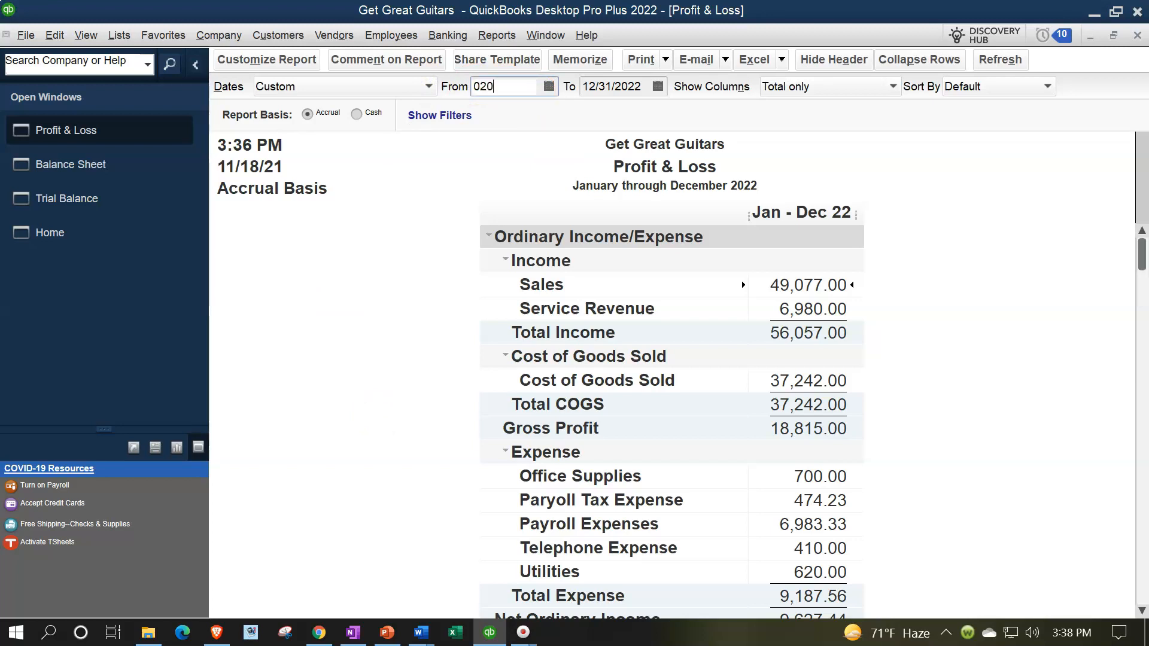
{"action": "key", "text": "Tab"}
{"action": "type", "text": "1"}
{"action": "key", "text": "BackSpace"}
{"action": "type", "text": "022822"}
{"action": "key", "text": "Tab"}
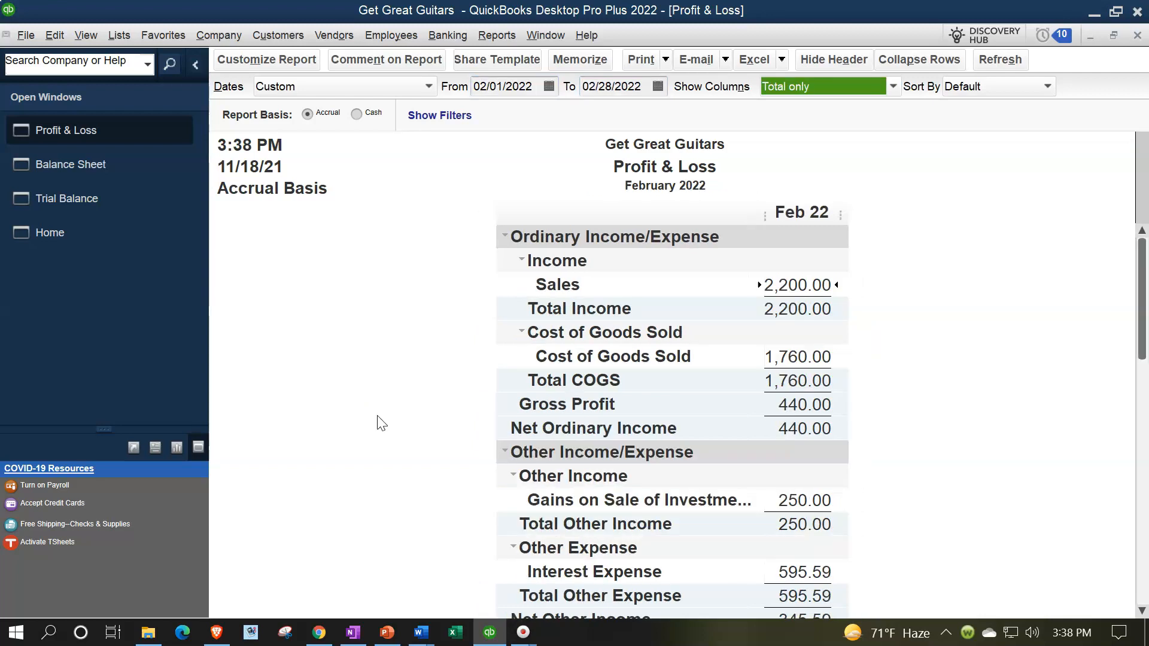
{"action": "left_click", "coordinate": [613, 88]}
{"action": "key", "text": "plus"}
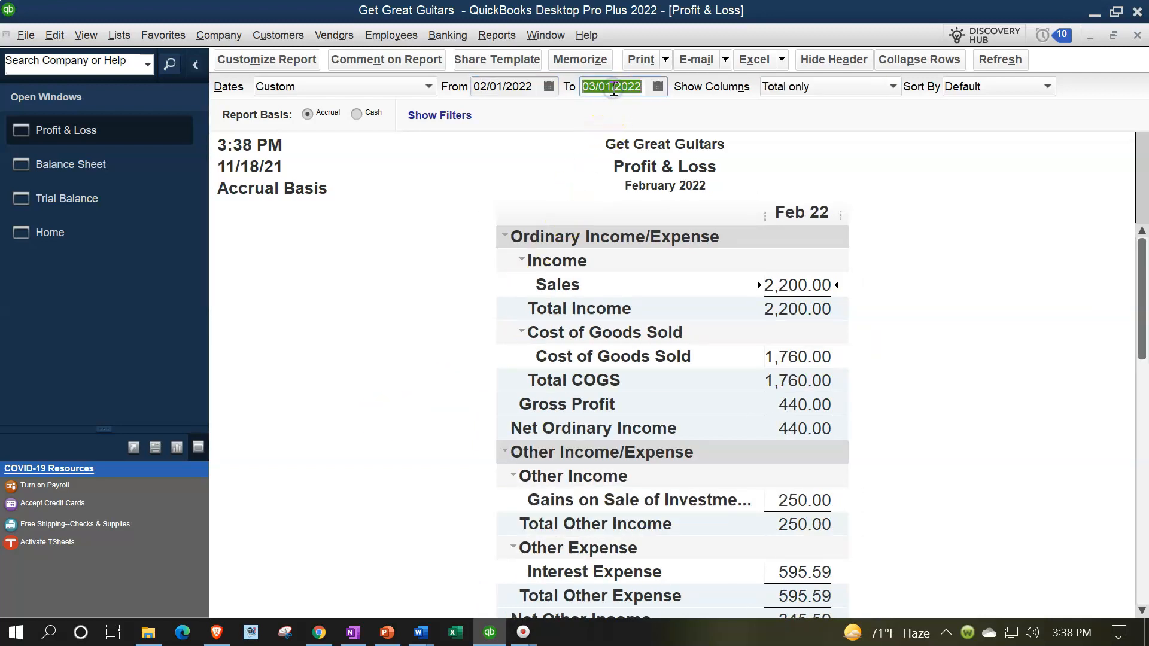
{"action": "key", "text": "minus"}
{"action": "key", "text": "Tab"}
{"action": "key", "text": "Tab"}
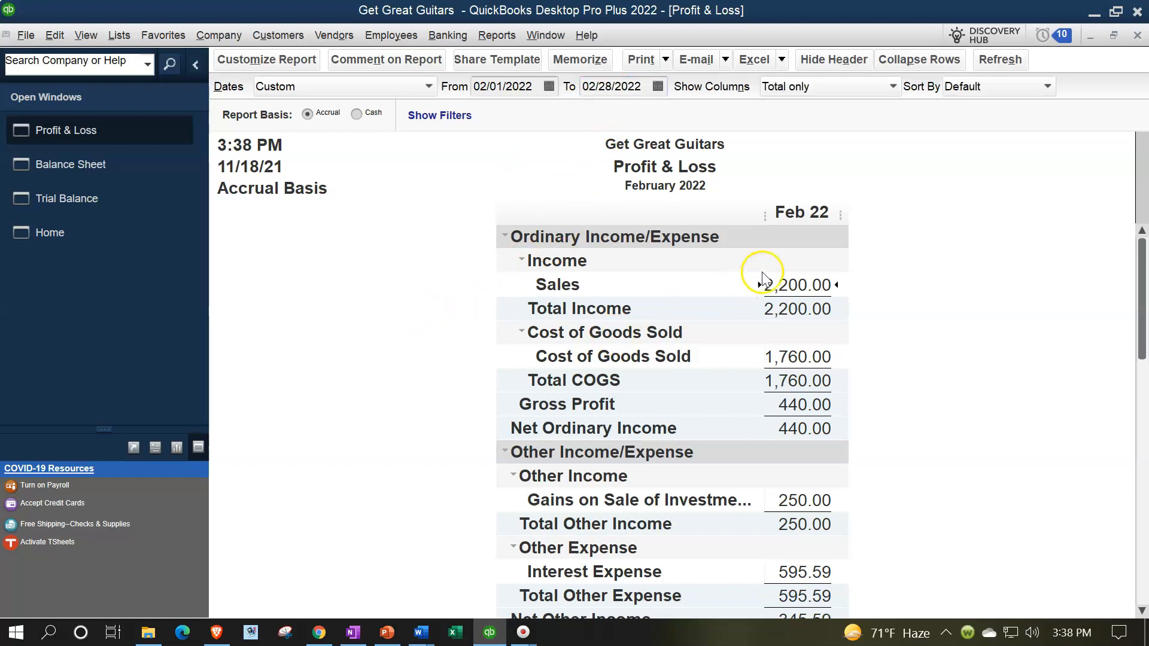
Step: Review February Sales and Cost of Goods Sold, then return to the Balance Sheet
{"action": "double_click", "coordinate": [786, 279]}
{"action": "left_click", "coordinate": [810, 360]}
{"action": "scroll", "coordinate": [860, 346], "scroll_direction": "down", "scroll_amount": 2}
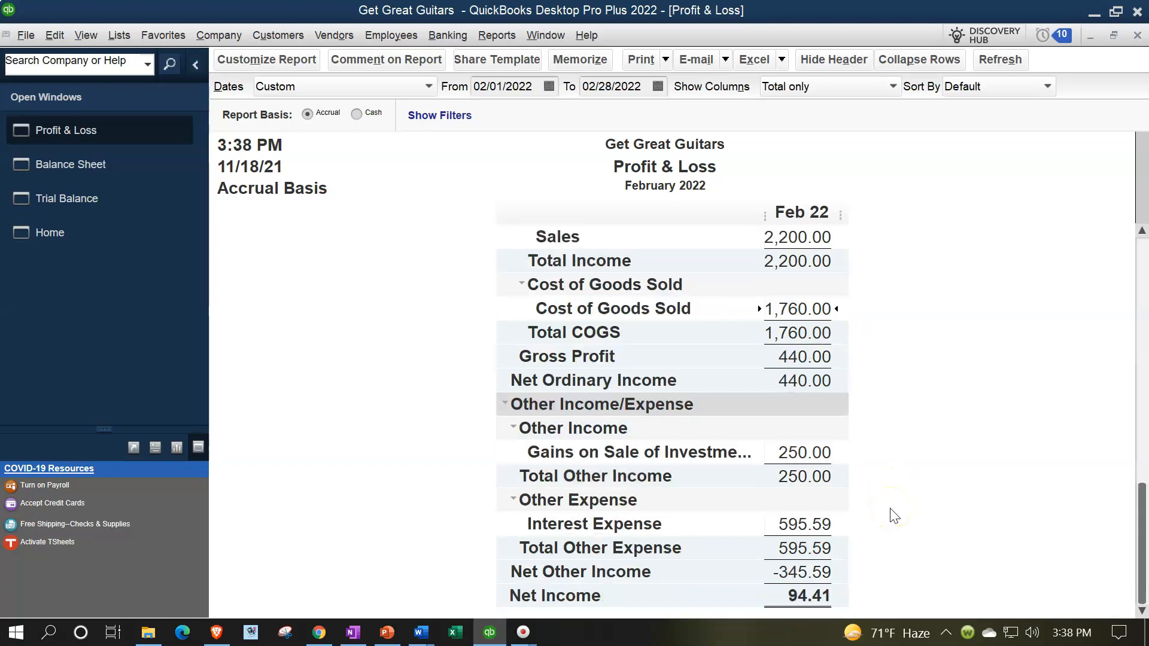
{"action": "scroll", "coordinate": [894, 516], "scroll_direction": "up", "scroll_amount": 2}
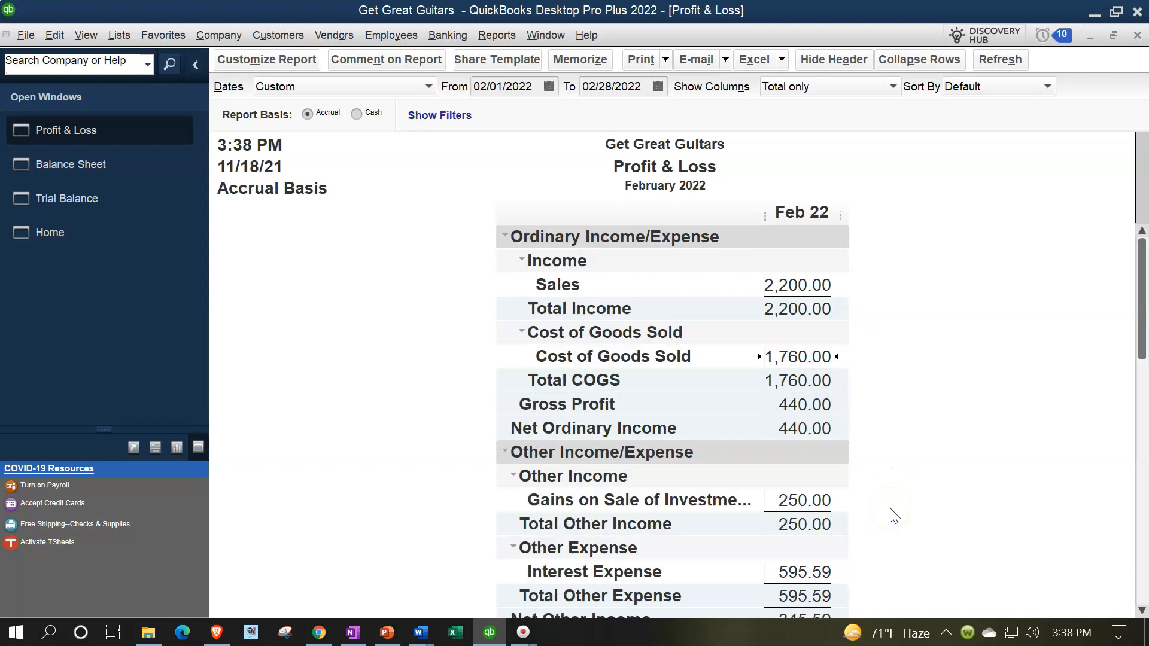
{"action": "left_click", "coordinate": [74, 165]}
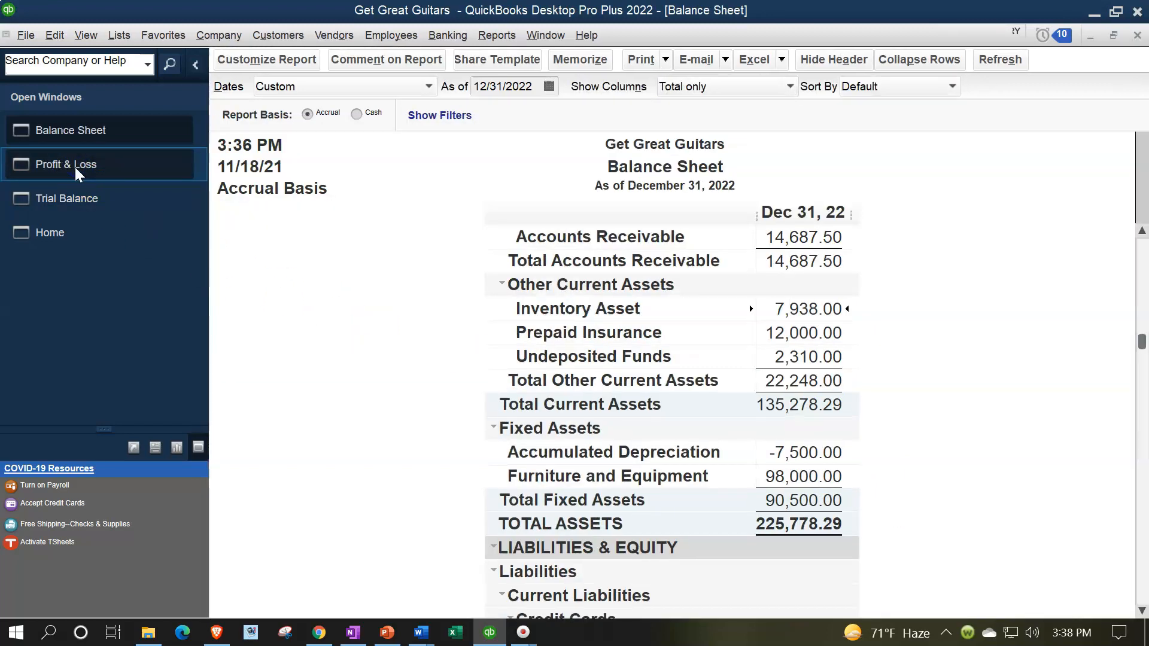
{"action": "scroll", "coordinate": [386, 367], "scroll_direction": "up", "scroll_amount": 2}
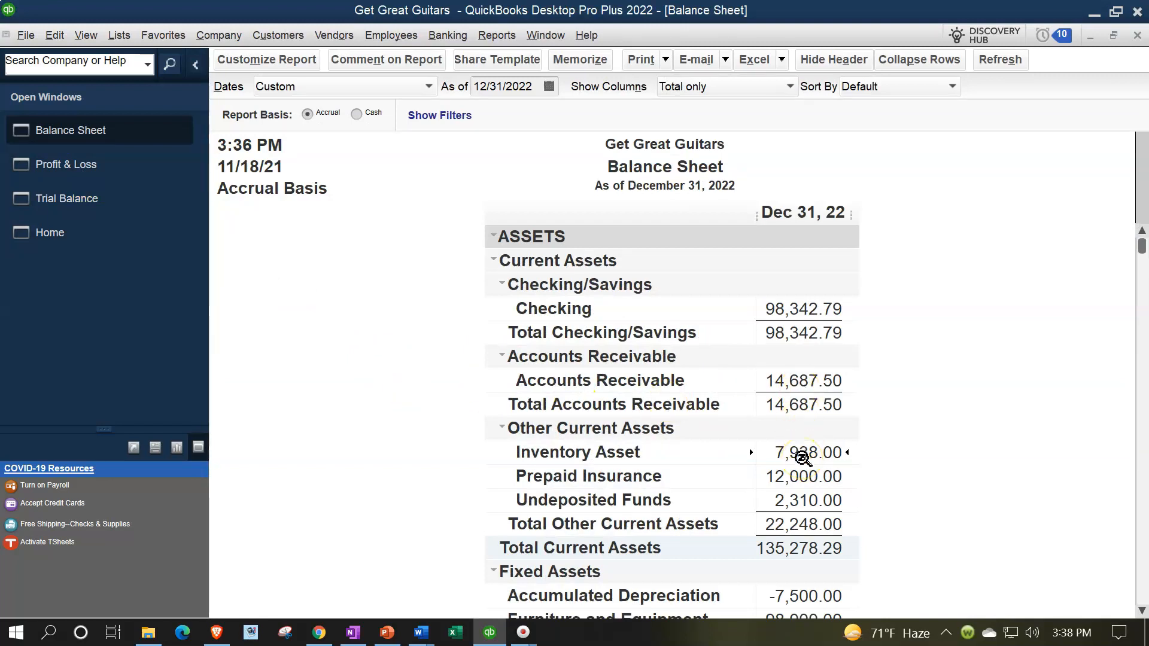
Step: Run the Inventory Valuation Summary as of 12/31/22 and check its 7,938.00 total
{"action": "left_click", "coordinate": [499, 36]}
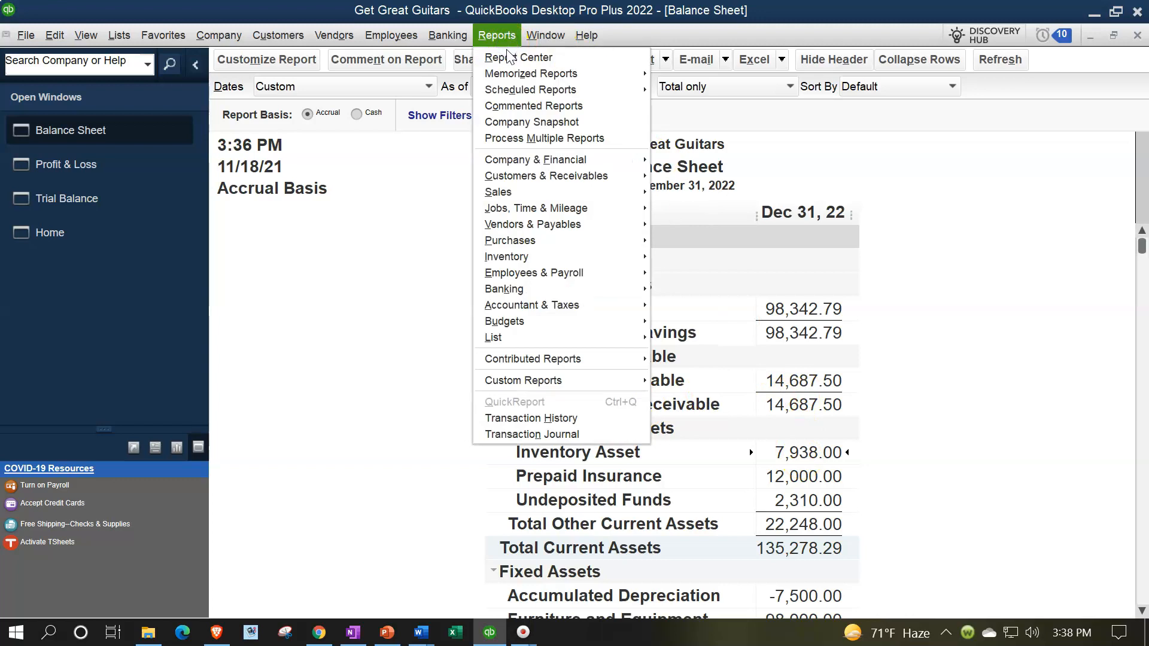
{"action": "mouse_move", "coordinate": [565, 262]}
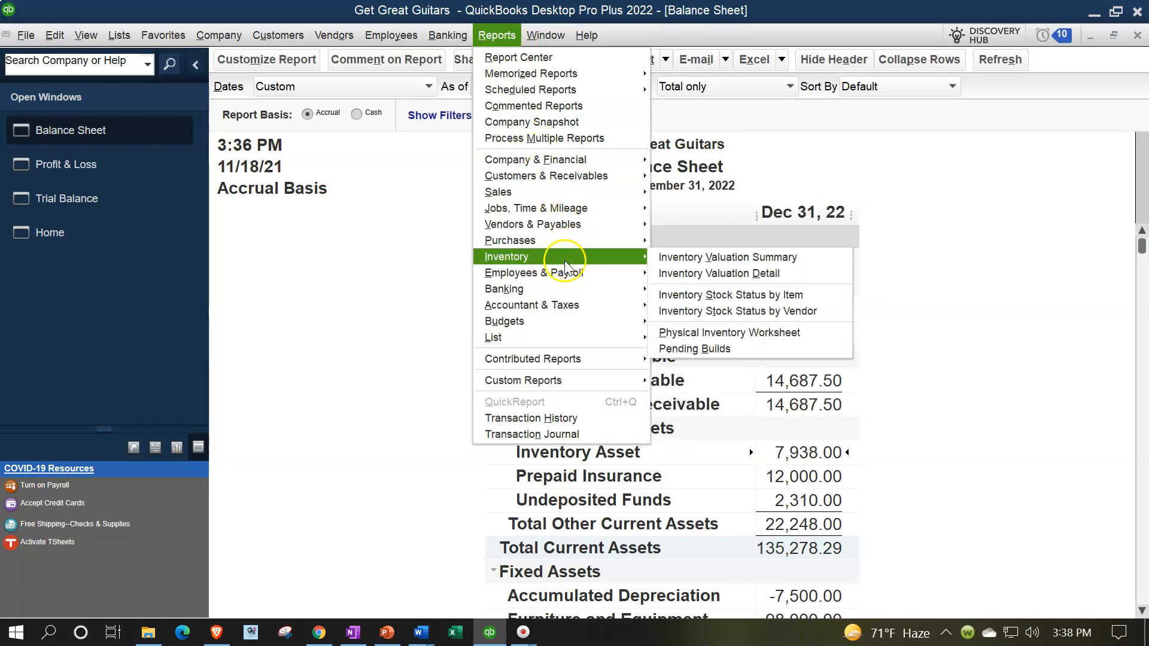
{"action": "left_click", "coordinate": [679, 257]}
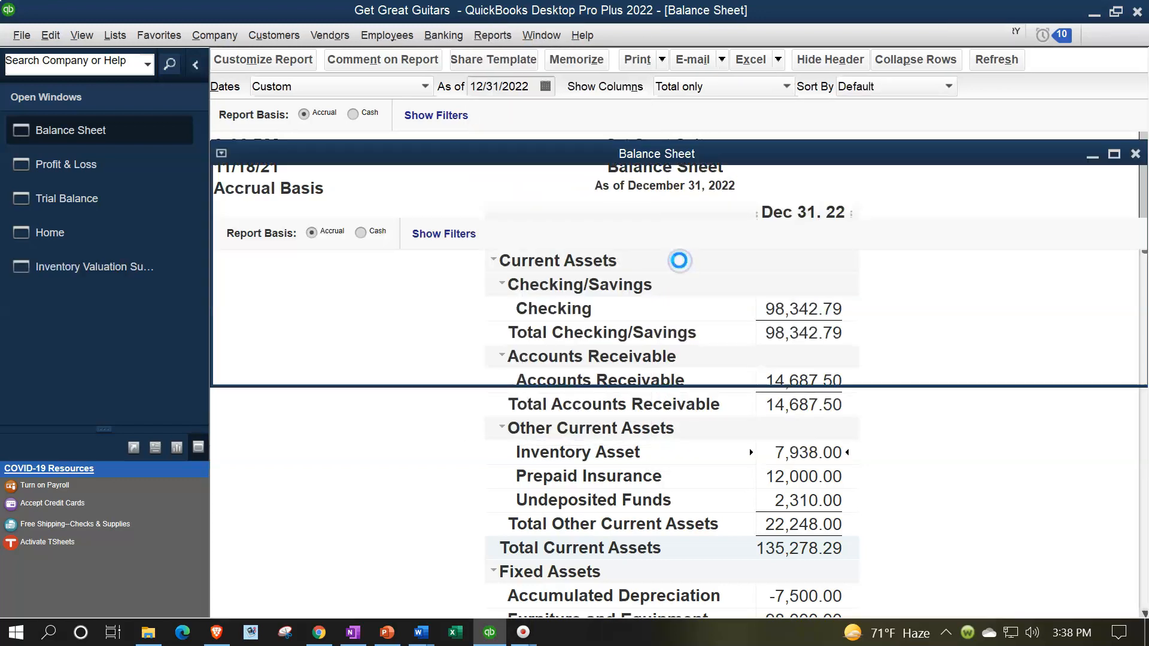
{"action": "type", "text": "12/31/22"}
{"action": "key", "text": "Tab"}
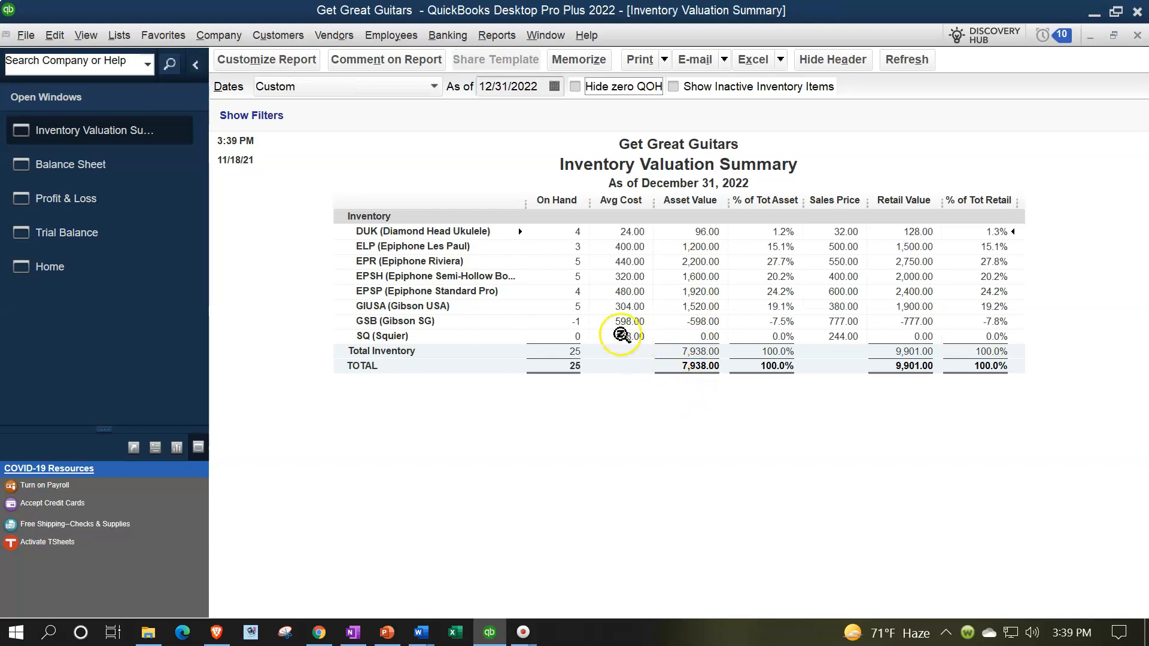
{"action": "left_click", "coordinate": [666, 353]}
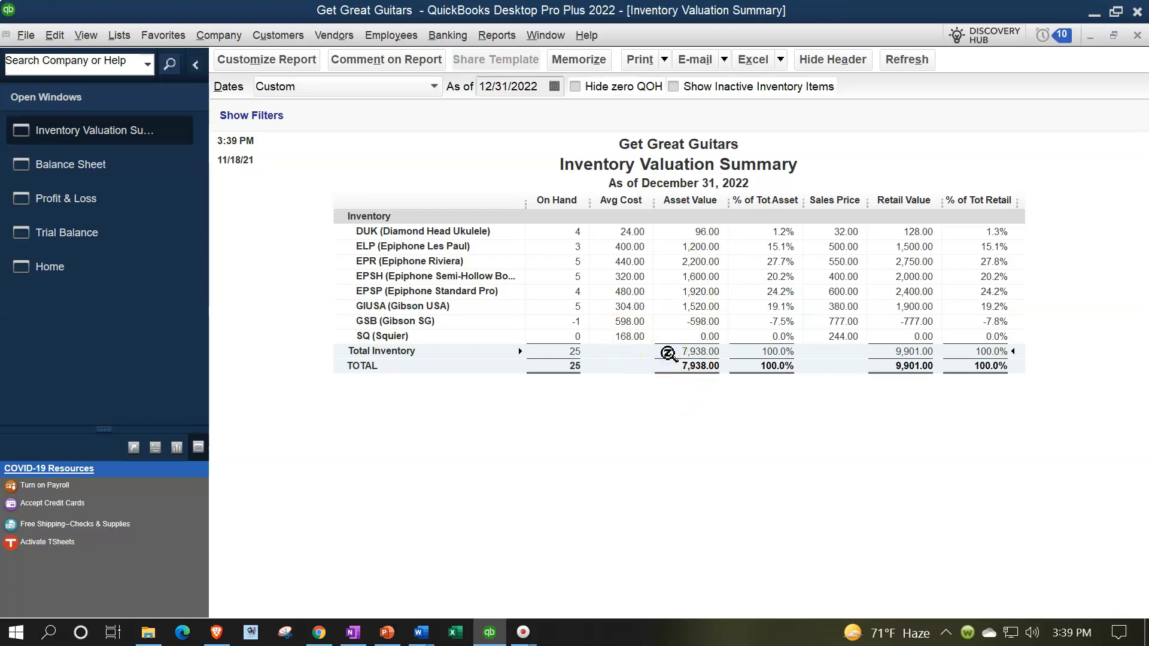
Step: Switch back to the Balance Sheet, then the Home page, and begin a new sales receipt
{"action": "left_click", "coordinate": [73, 168]}
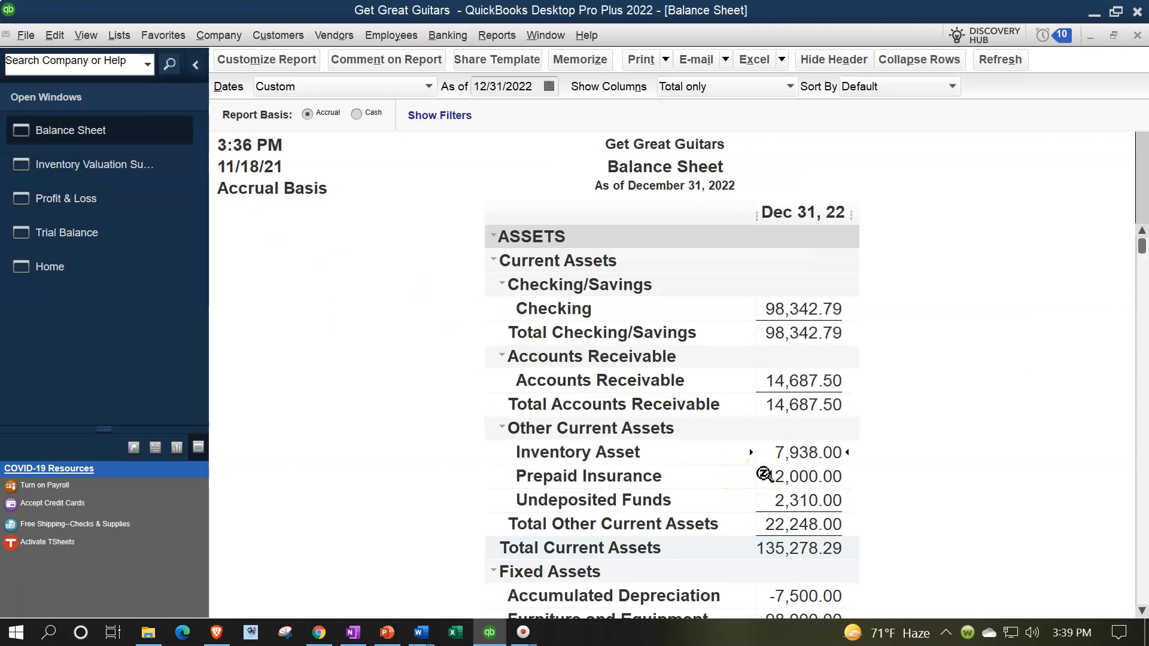
{"action": "left_click", "coordinate": [51, 266]}
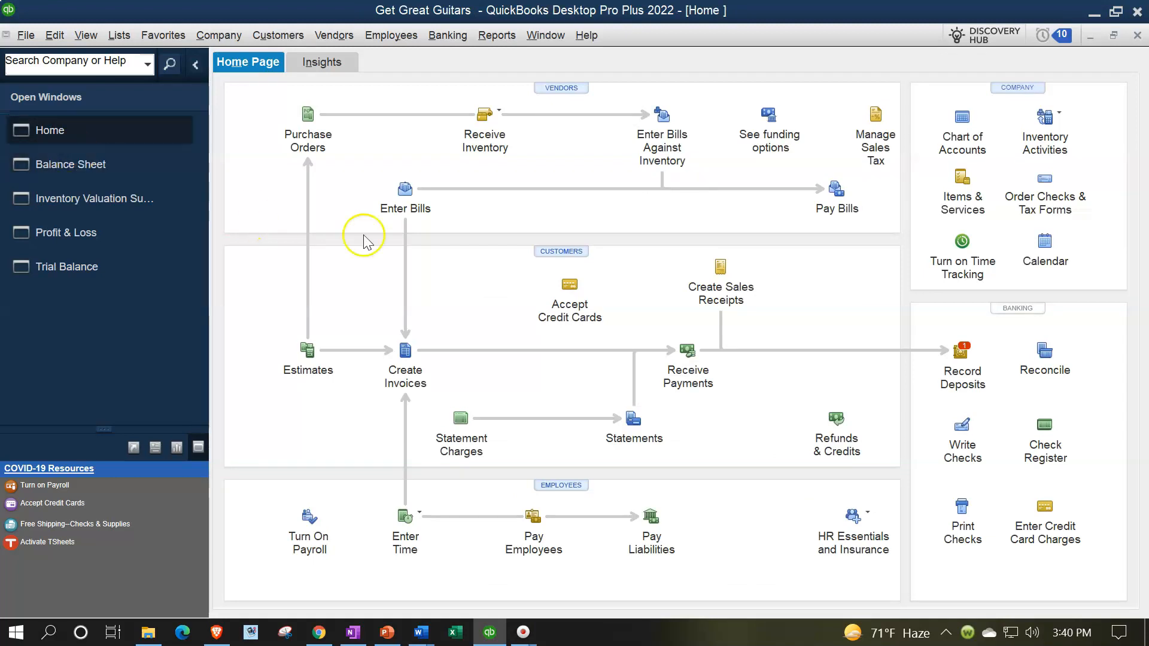
{"action": "left_click", "coordinate": [726, 281]}
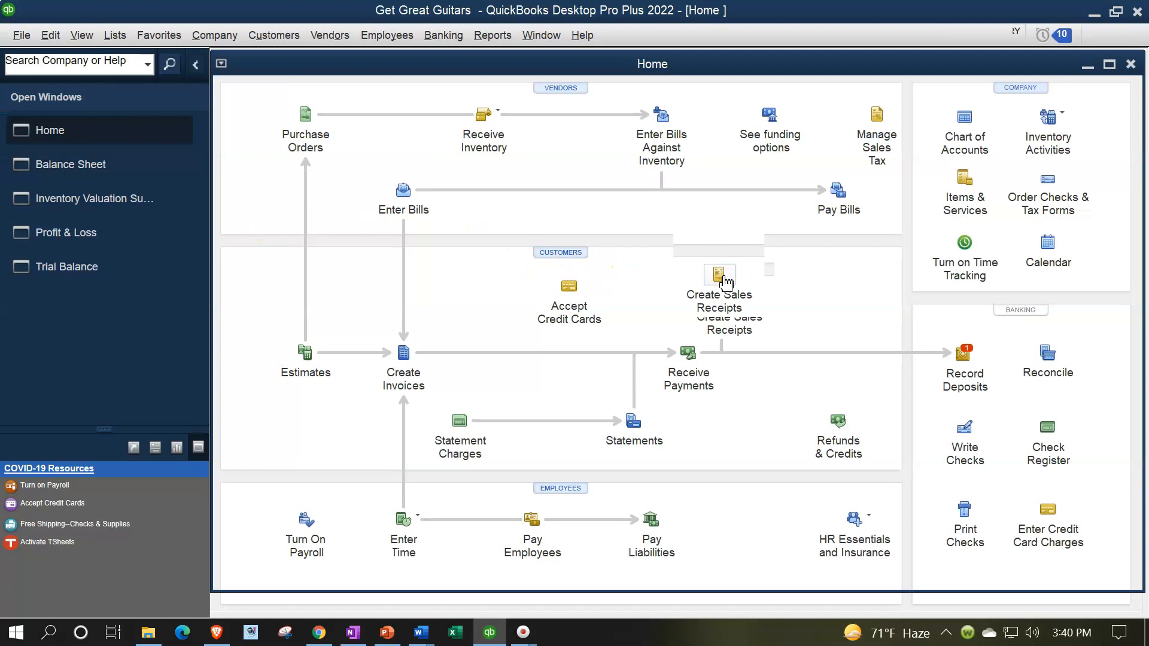
Step: Choose Anderson Guitars as the customer and date the receipt 02/20/2022
{"action": "left_click", "coordinate": [449, 148]}
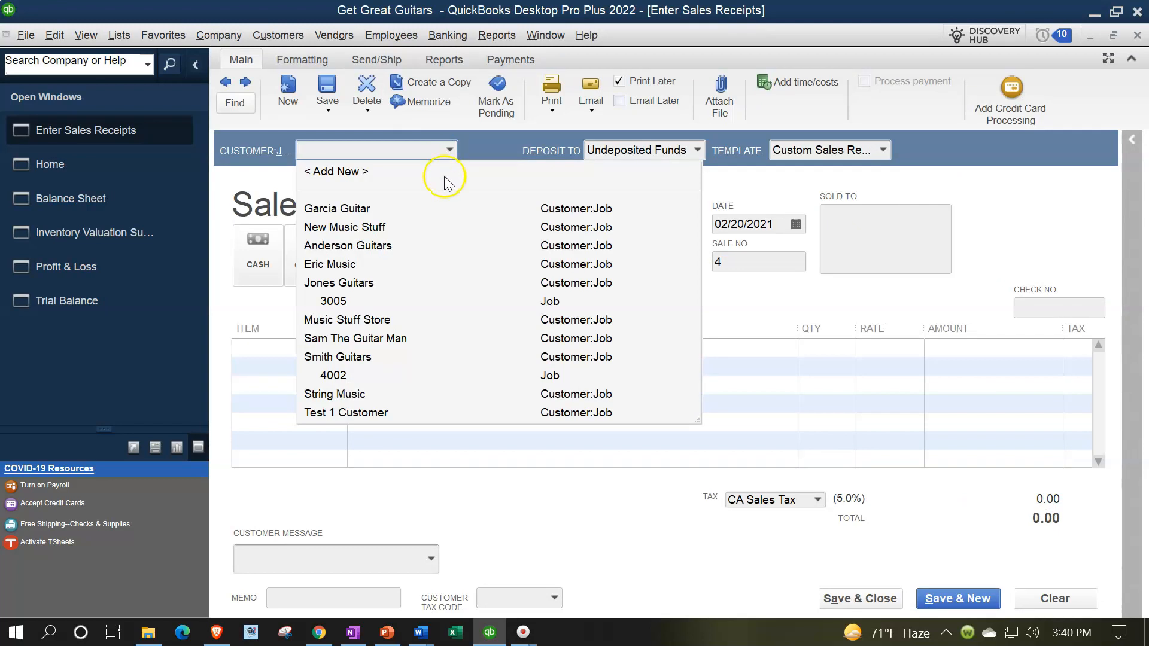
{"action": "left_click", "coordinate": [368, 245]}
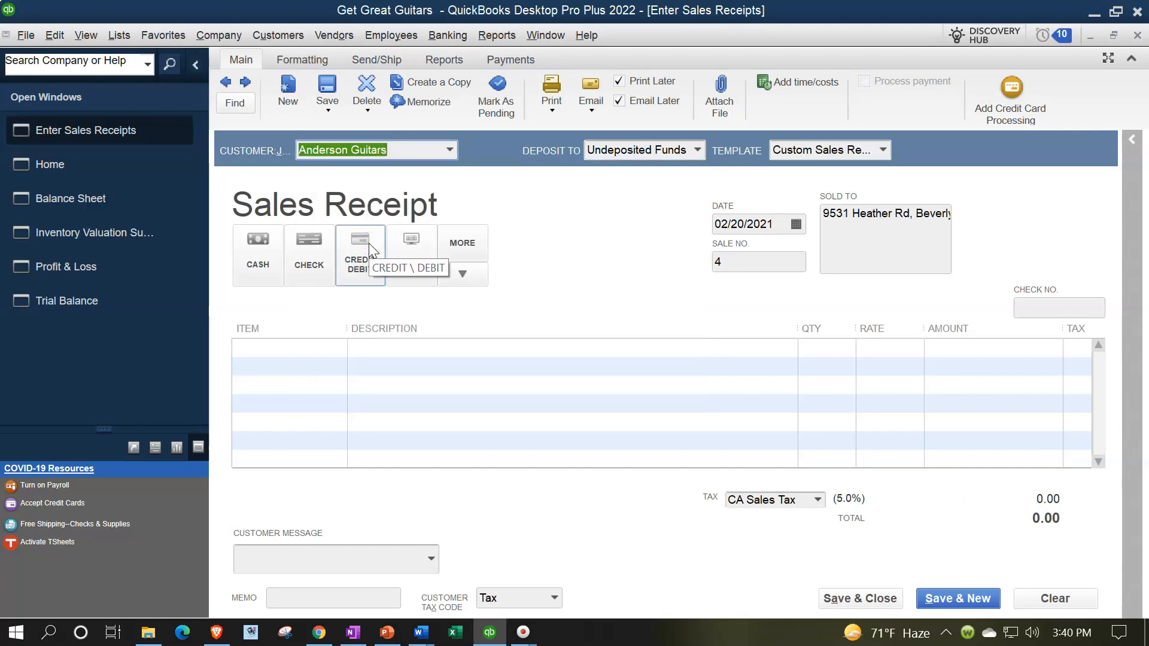
{"action": "key", "text": "Tab"}
{"action": "key", "text": "Tab"}
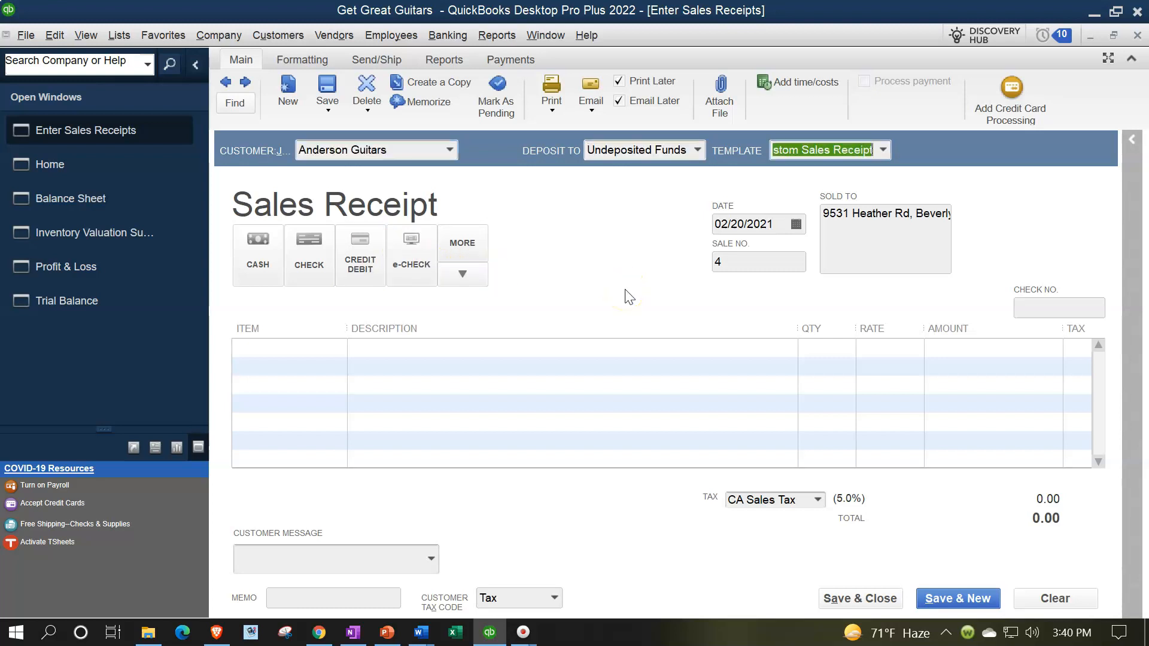
{"action": "key", "text": "Tab"}
{"action": "key", "text": "Tab"}
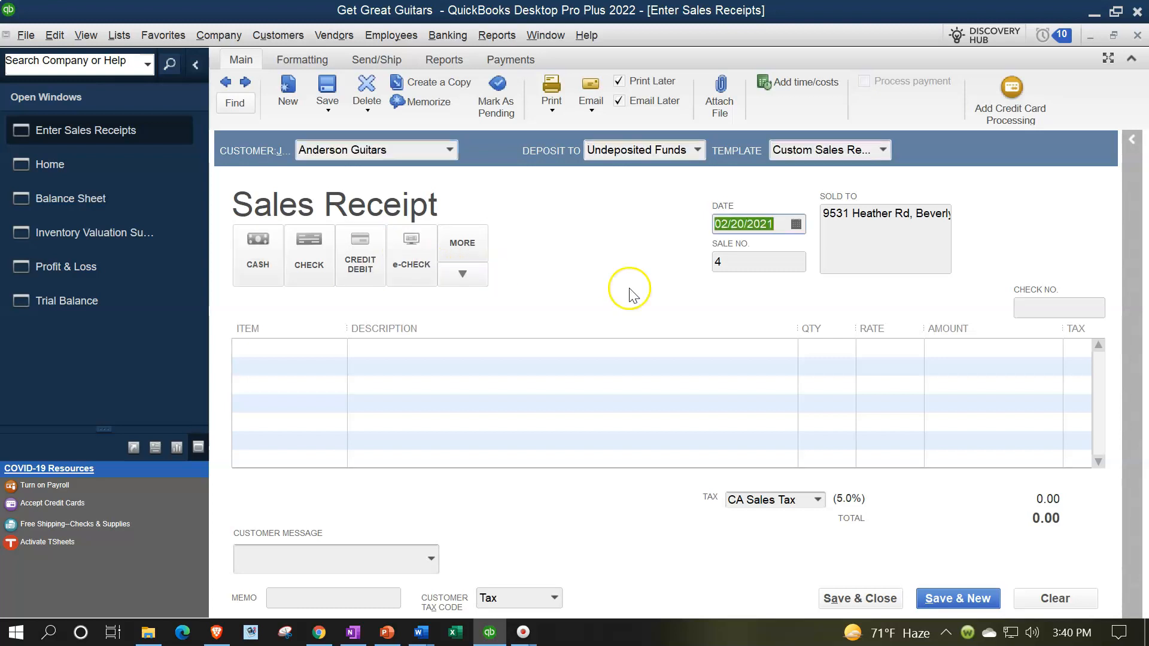
{"action": "left_click", "coordinate": [777, 224]}
{"action": "key", "text": "BackSpace"}
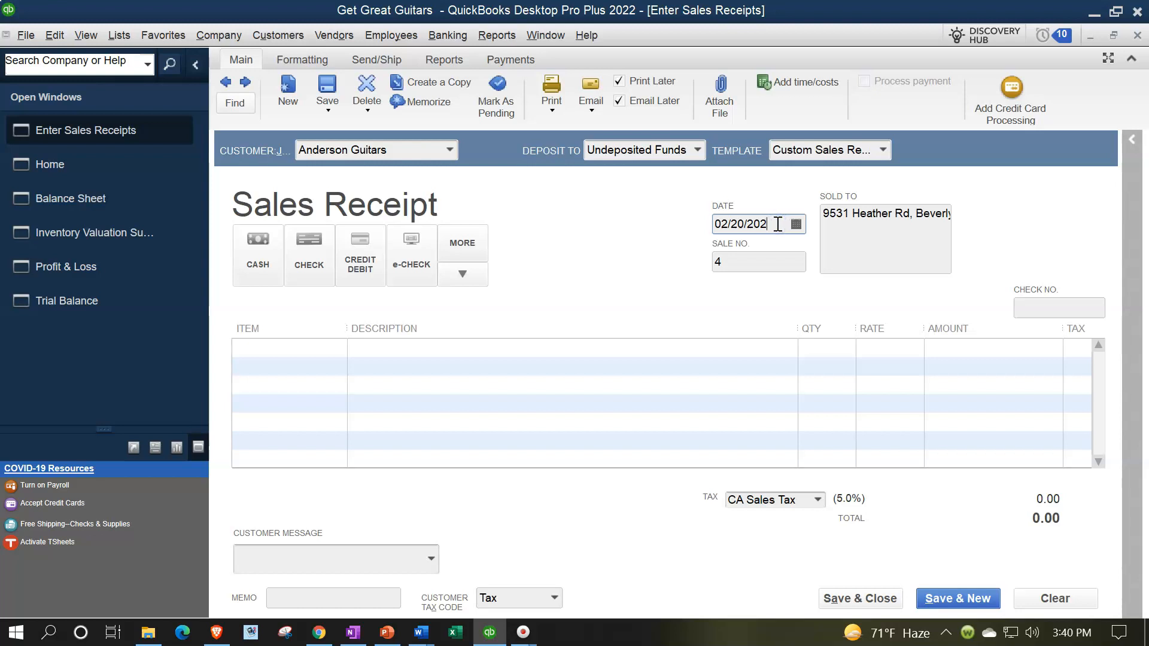
{"action": "type", "text": "2"}
{"action": "key", "text": "Tab"}
{"action": "key", "text": "Tab"}
{"action": "key", "text": "Tab"}
{"action": "key", "text": "Tab"}
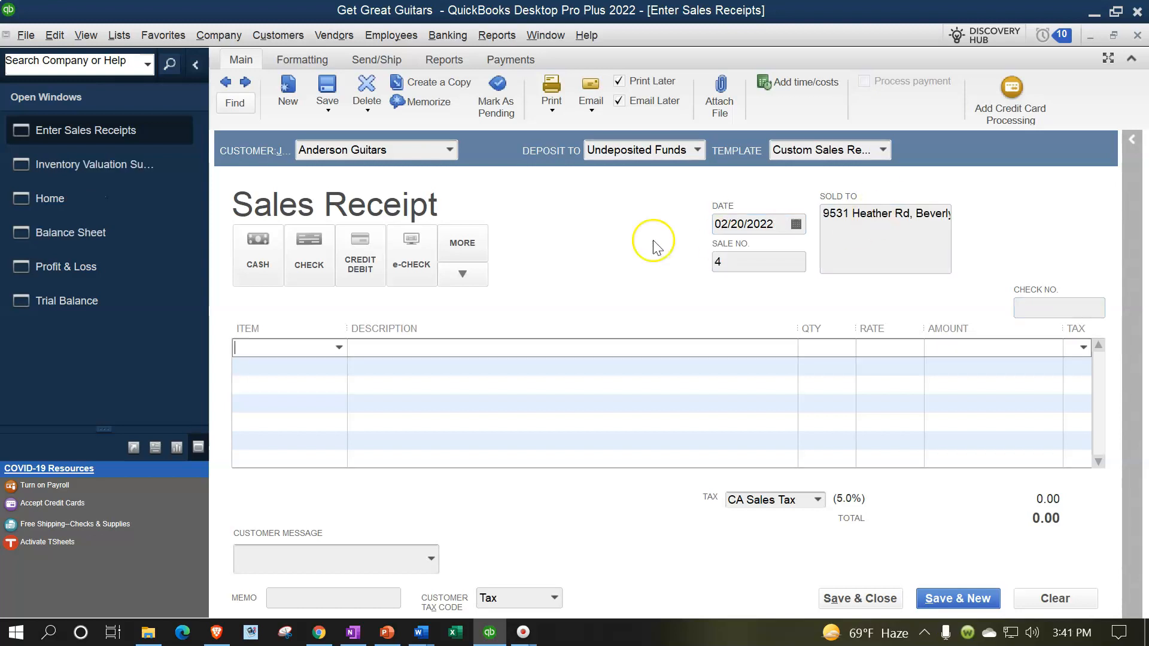
Step: Mark the receipt paid in cash and add 2 DUK Diamond Head Ukuleles
{"action": "left_click", "coordinate": [258, 251]}
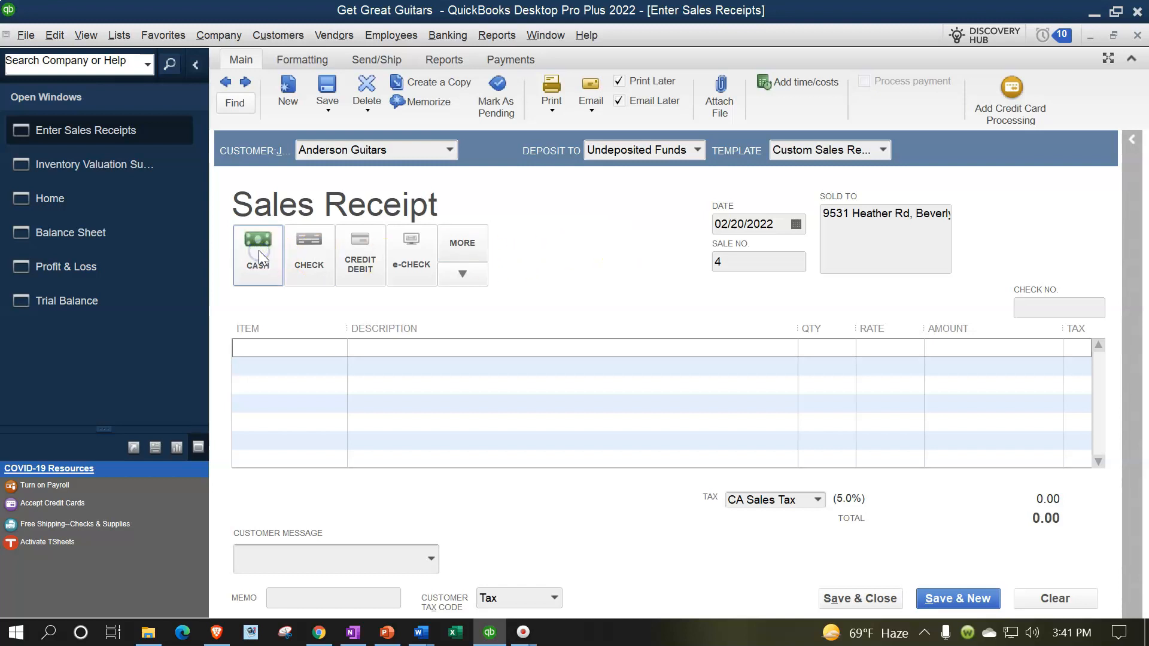
{"action": "key", "text": "Tab"}
{"action": "key", "text": "Tab"}
{"action": "key", "text": "Tab"}
{"action": "key", "text": "Tab"}
{"action": "key", "text": "Tab"}
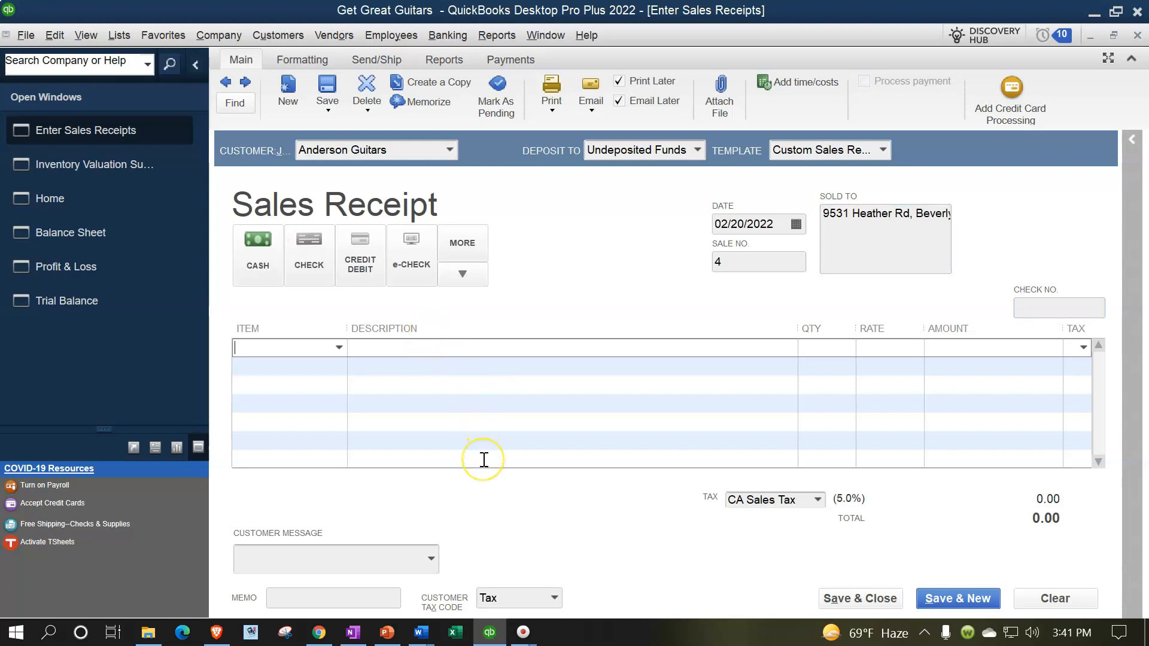
{"action": "type", "text": "DU"}
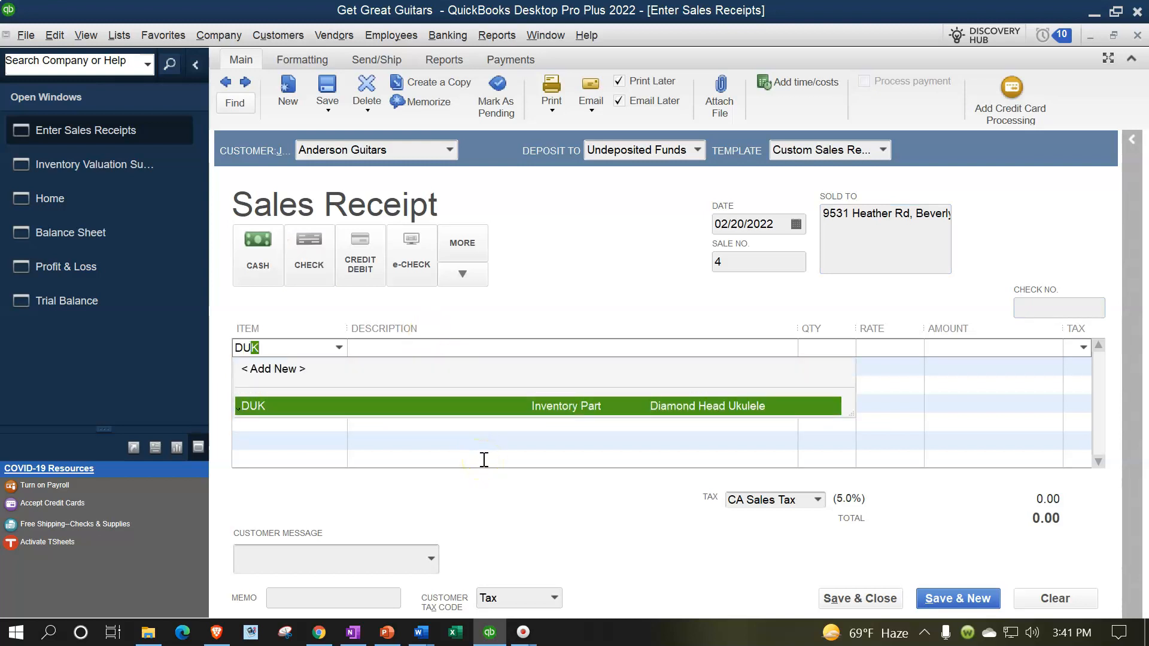
{"action": "key", "text": "Tab"}
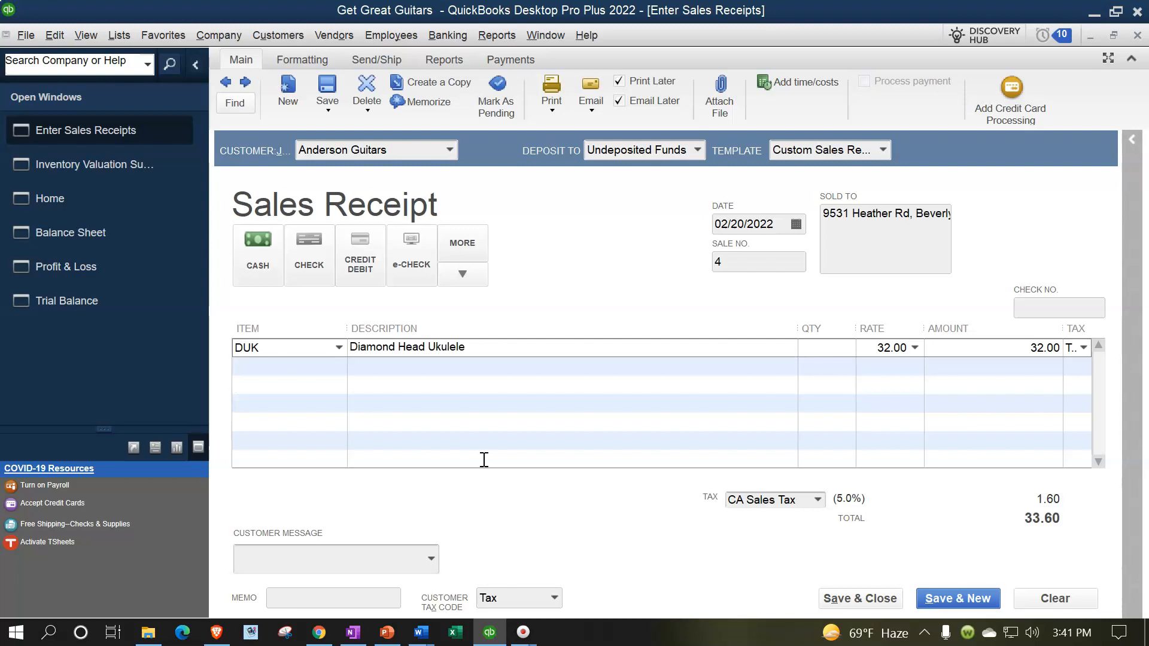
{"action": "type", "text": "2"}
{"action": "key", "text": "Tab"}
{"action": "key", "text": "Tab"}
{"action": "key", "text": "Tab"}
{"action": "key", "text": "Tab"}
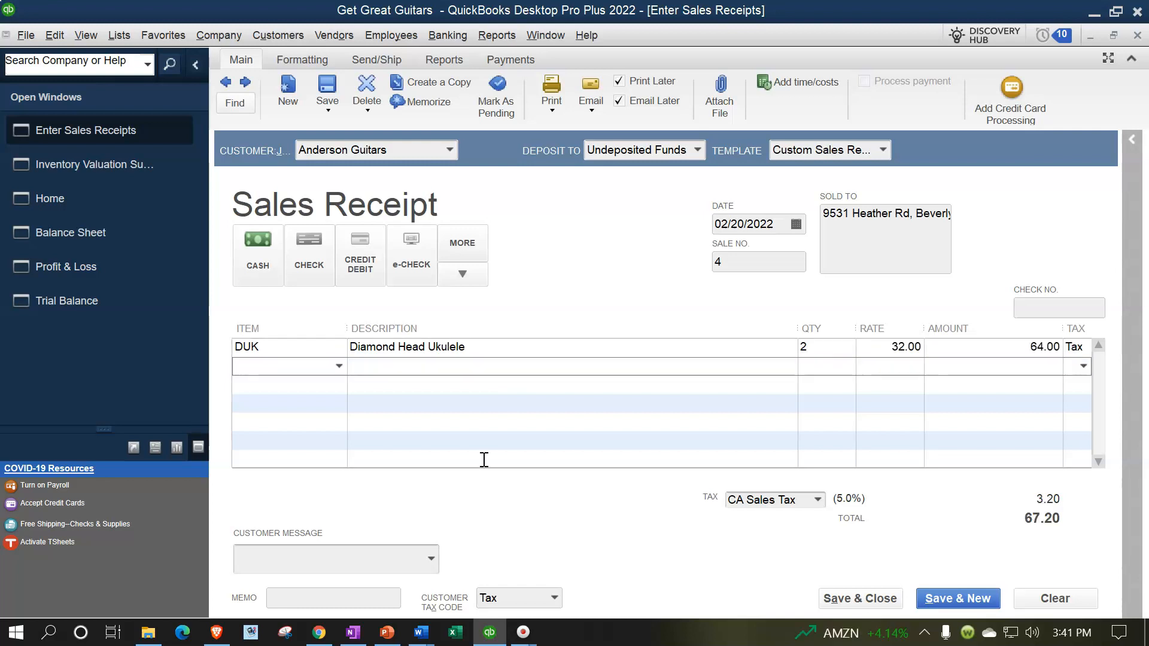
Step: Add 3 EPR Epiphone Rivieras, declining to create the mistyped item ERP
{"action": "type", "text": "ERP"}
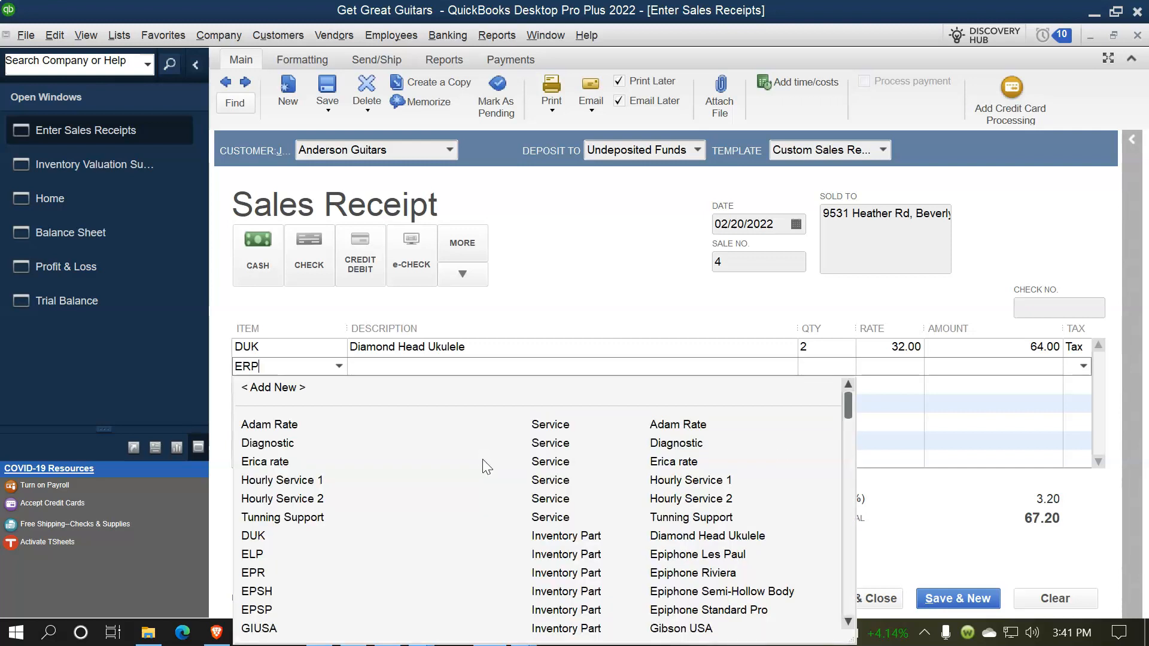
{"action": "key", "text": "Tab"}
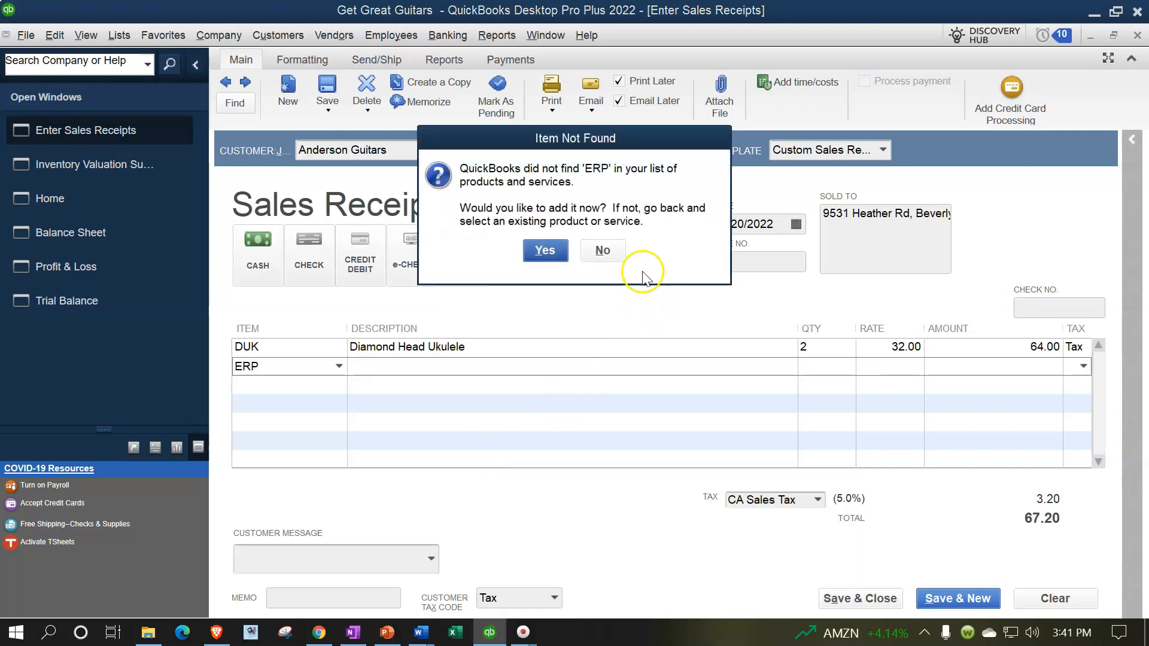
{"action": "left_click", "coordinate": [601, 252]}
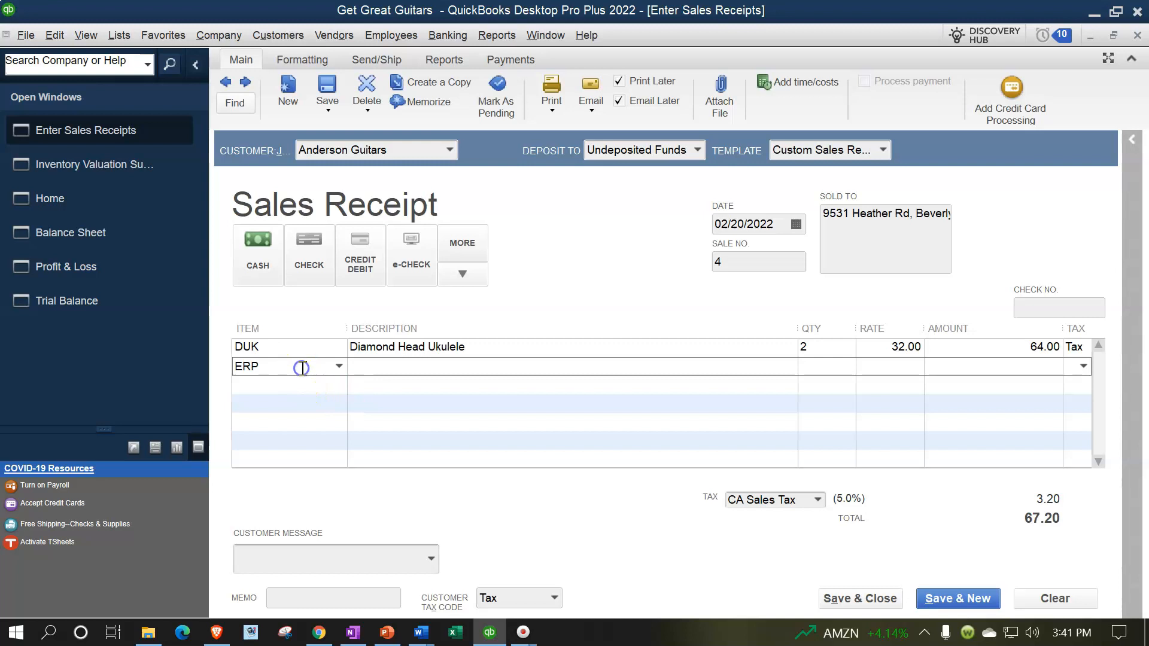
{"action": "type", "text": "EPR"}
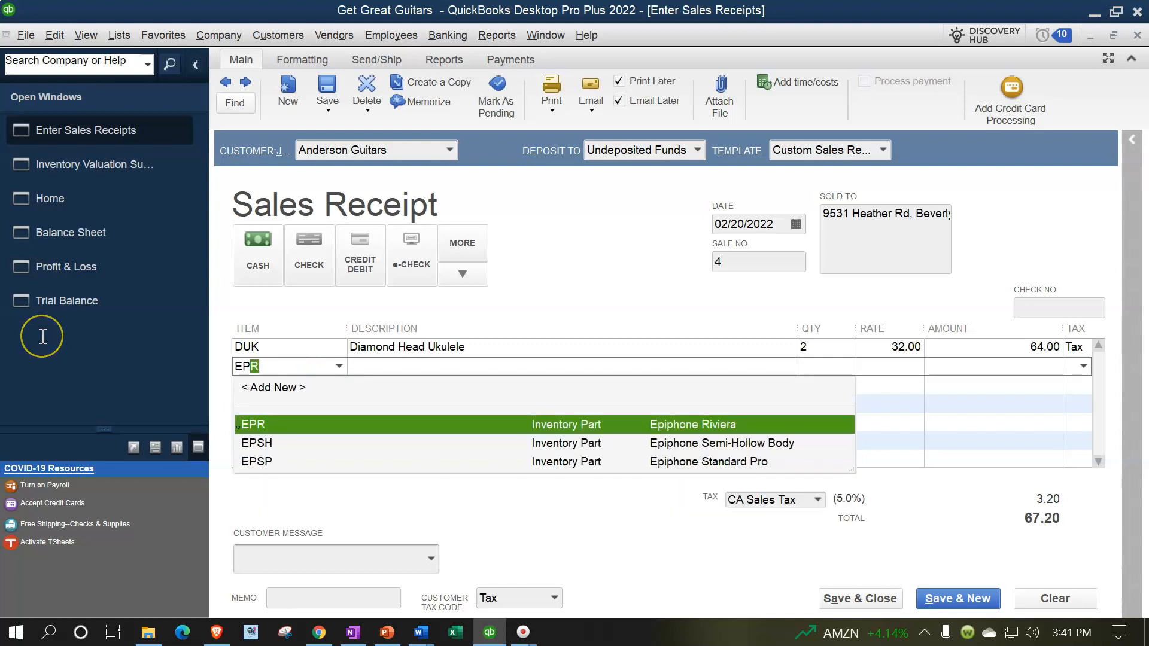
{"action": "key", "text": "Tab"}
{"action": "key", "text": "Tab"}
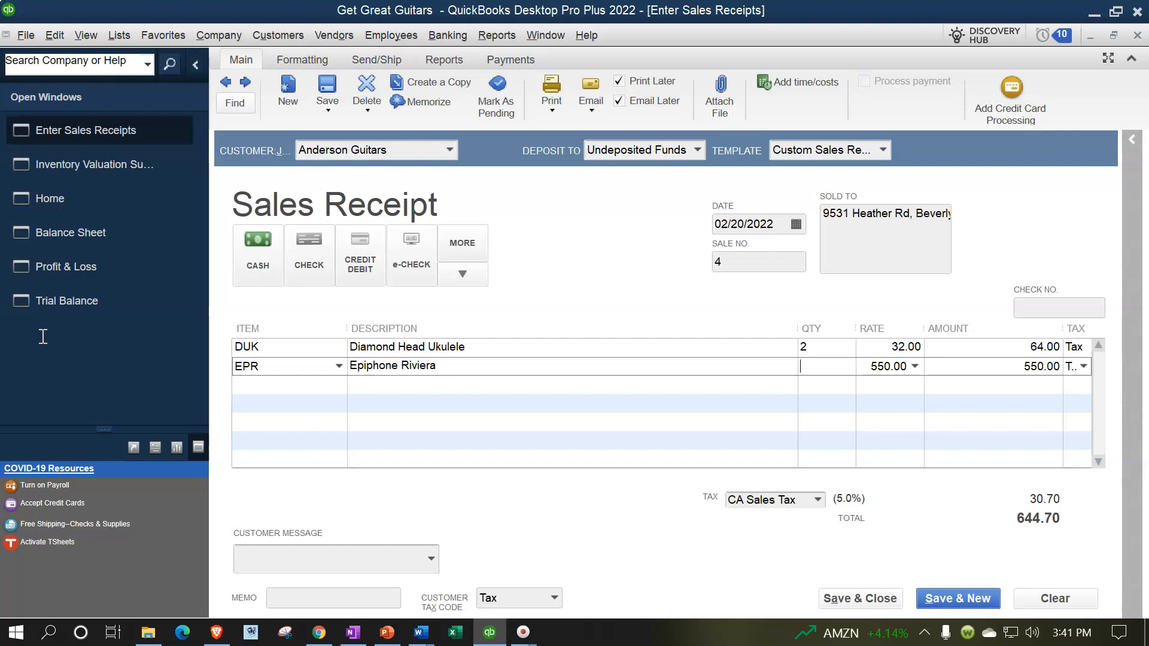
{"action": "type", "text": "3"}
{"action": "key", "text": "Tab"}
{"action": "key", "text": "Tab"}
{"action": "key", "text": "Tab"}
{"action": "key", "text": "Tab"}
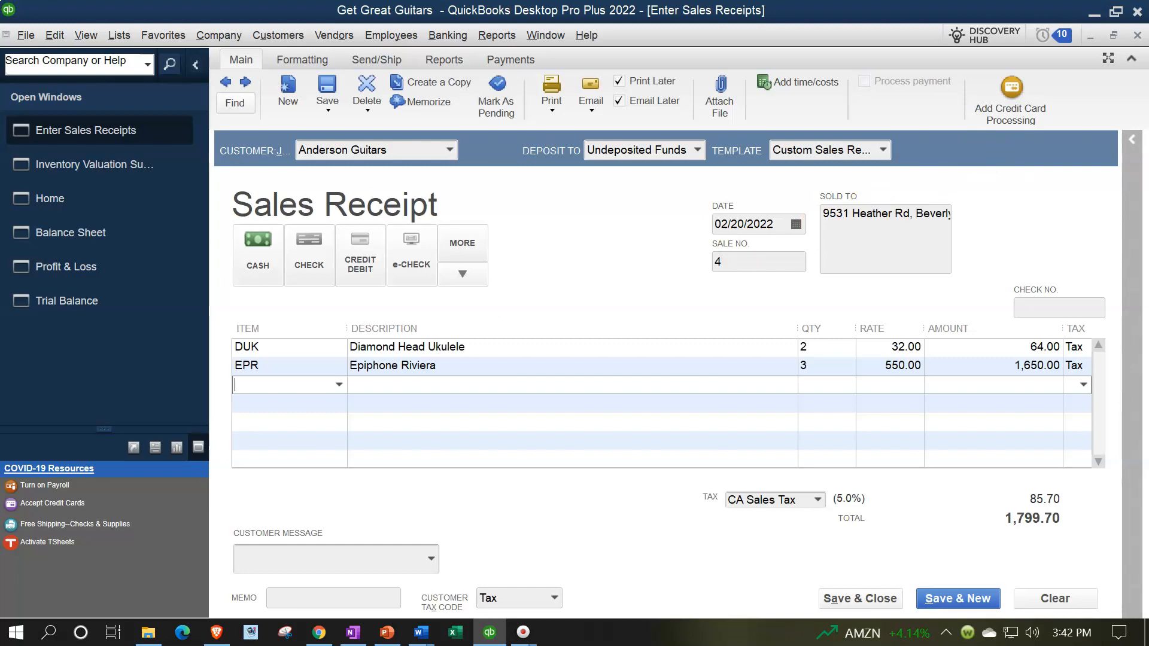
Step: Add 1 GIUSA Gibson USA guitar to the receipt
{"action": "type", "text": "GIUSA"}
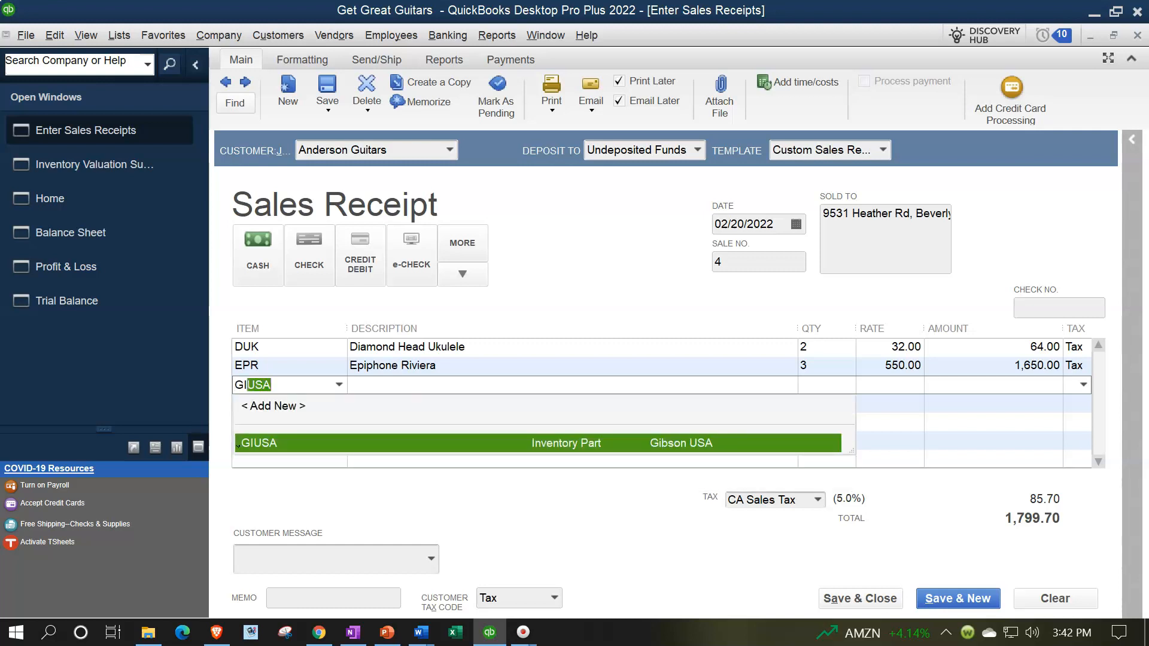
{"action": "key", "text": "Tab"}
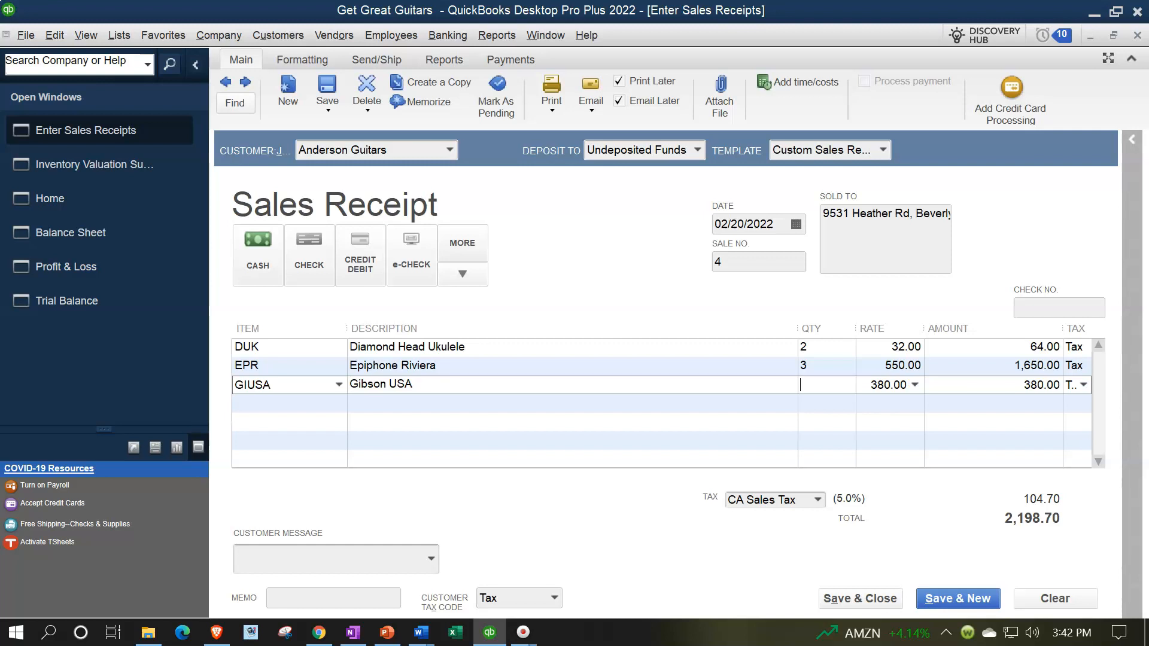
{"action": "type", "text": "1"}
{"action": "key", "text": "Tab"}
{"action": "key", "text": "Tab"}
{"action": "key", "text": "Tab"}
{"action": "key", "text": "Tab"}
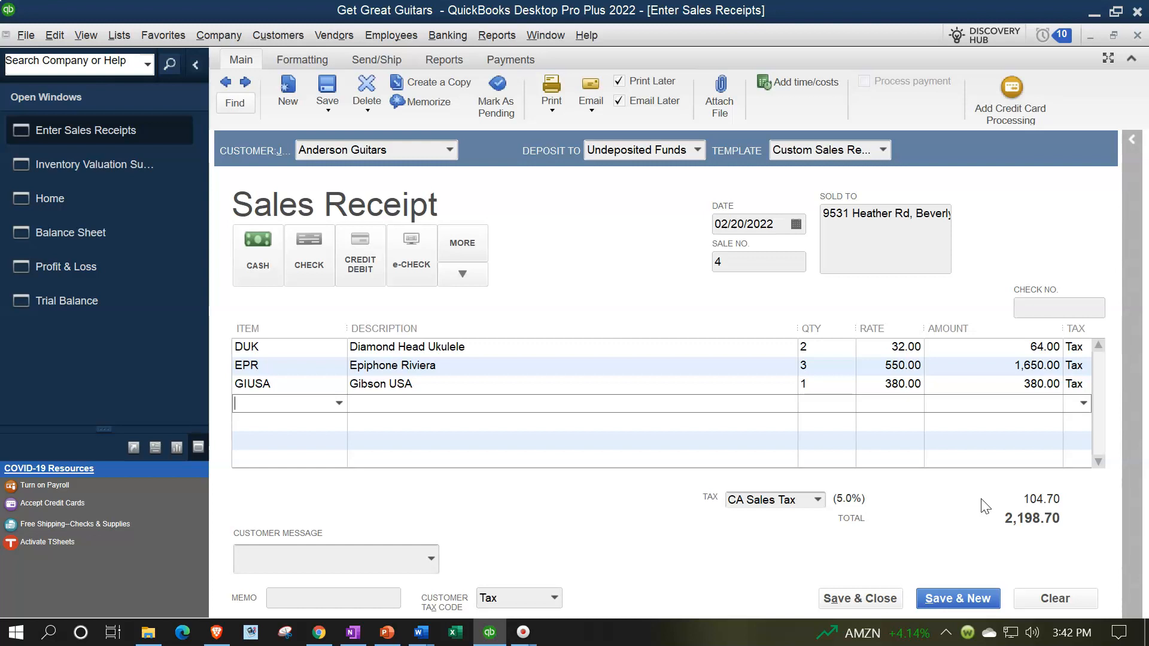
Step: Save the 2,198.70 receipt with Print Later and Email Later unchecked, then view the Trial Balance
{"action": "left_click", "coordinate": [743, 392]}
{"action": "left_click", "coordinate": [836, 600]}
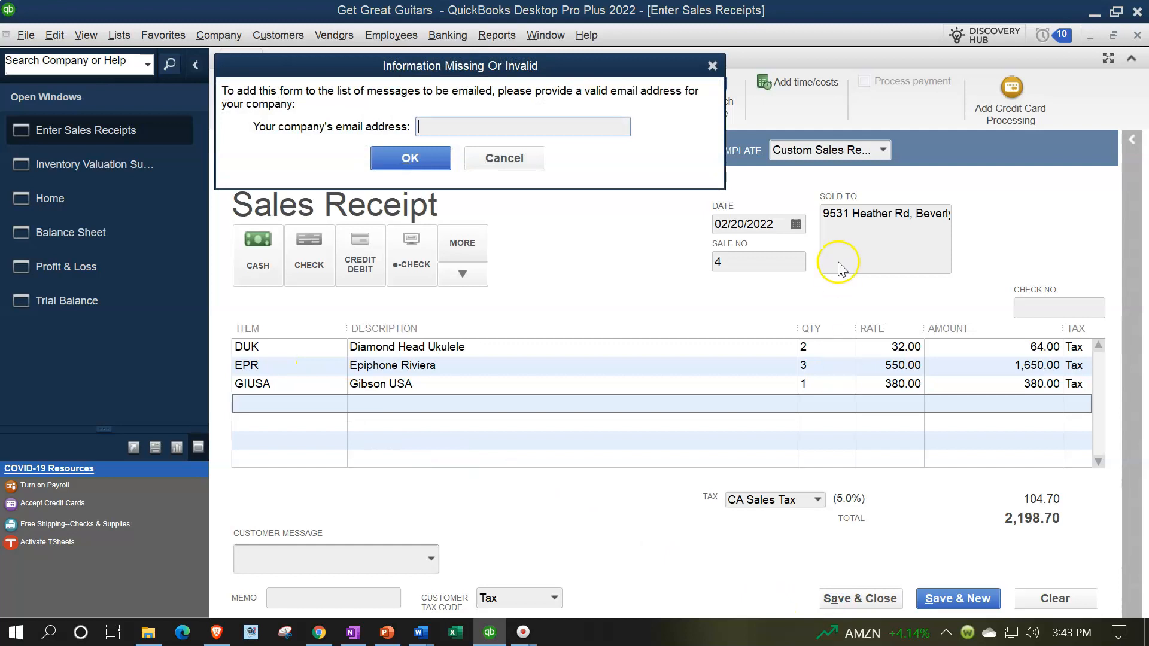
{"action": "left_click", "coordinate": [712, 65]}
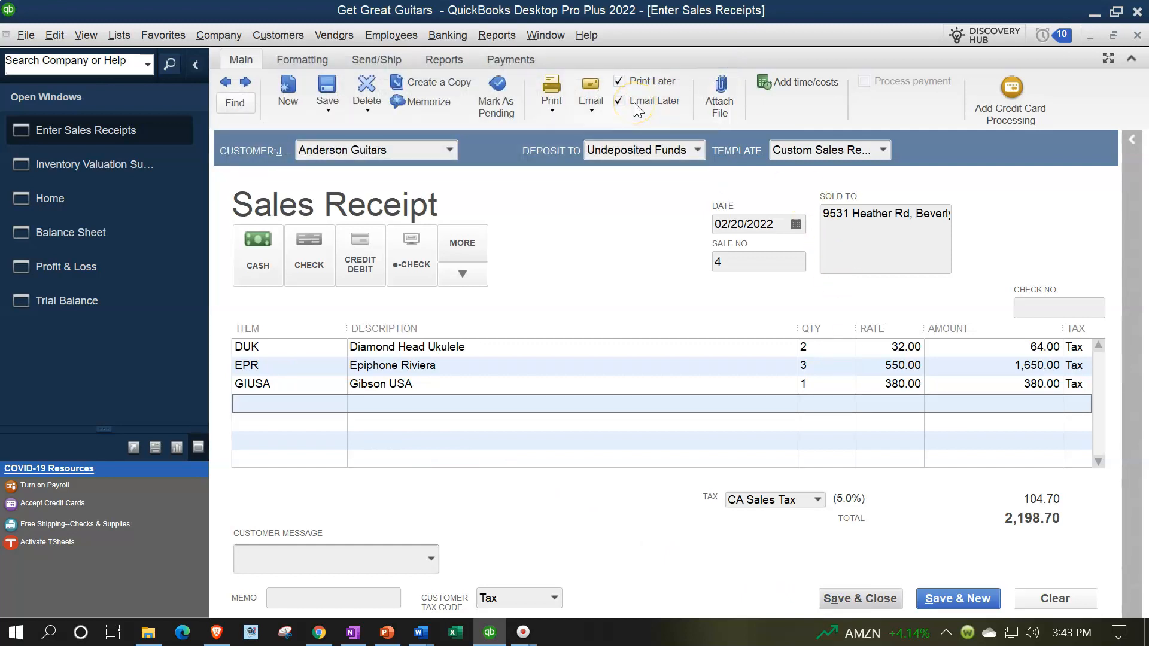
{"action": "left_click", "coordinate": [617, 74]}
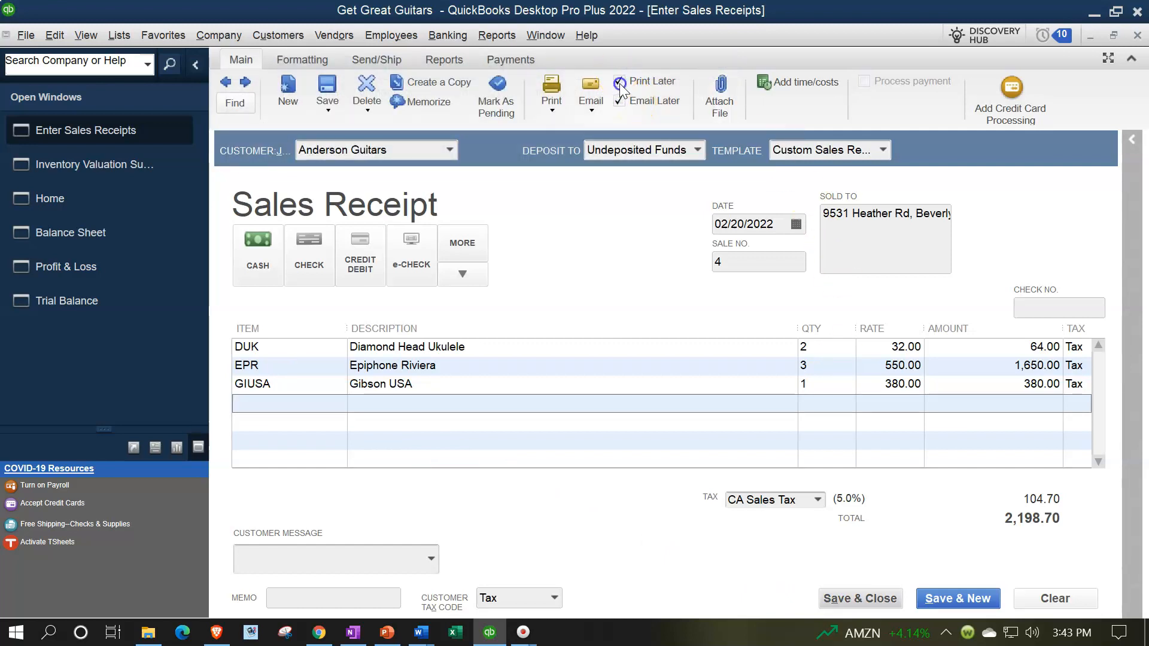
{"action": "left_click", "coordinate": [620, 83]}
{"action": "left_click", "coordinate": [619, 101]}
{"action": "left_click", "coordinate": [832, 543]}
{"action": "left_click", "coordinate": [845, 598]}
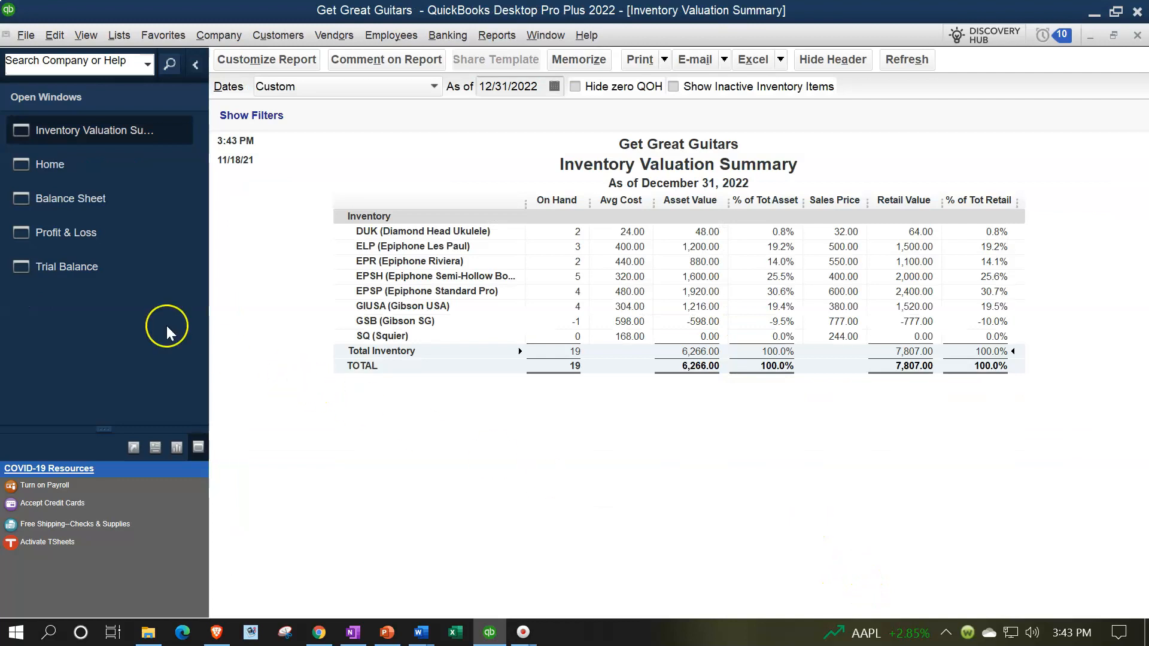
{"action": "left_click", "coordinate": [33, 267]}
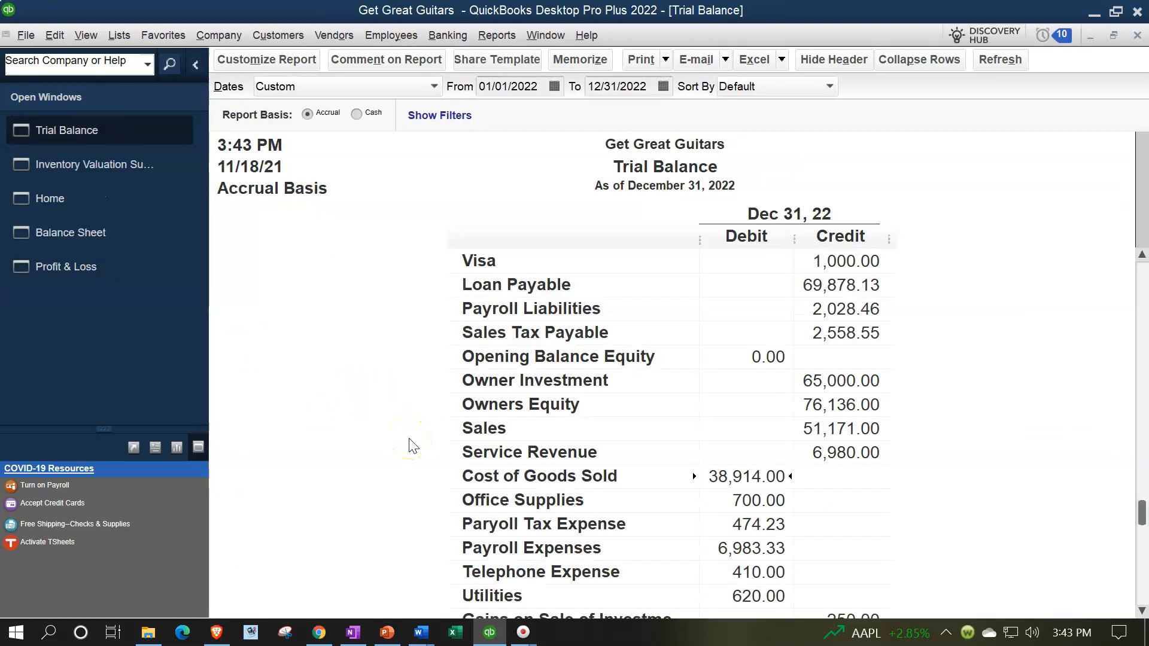
Step: Drill into the 4,508.70 Undeposited Funds balance and inspect Anderson Guitars receipt number 4
{"action": "scroll", "coordinate": [413, 447], "scroll_direction": "down", "scroll_amount": 1}
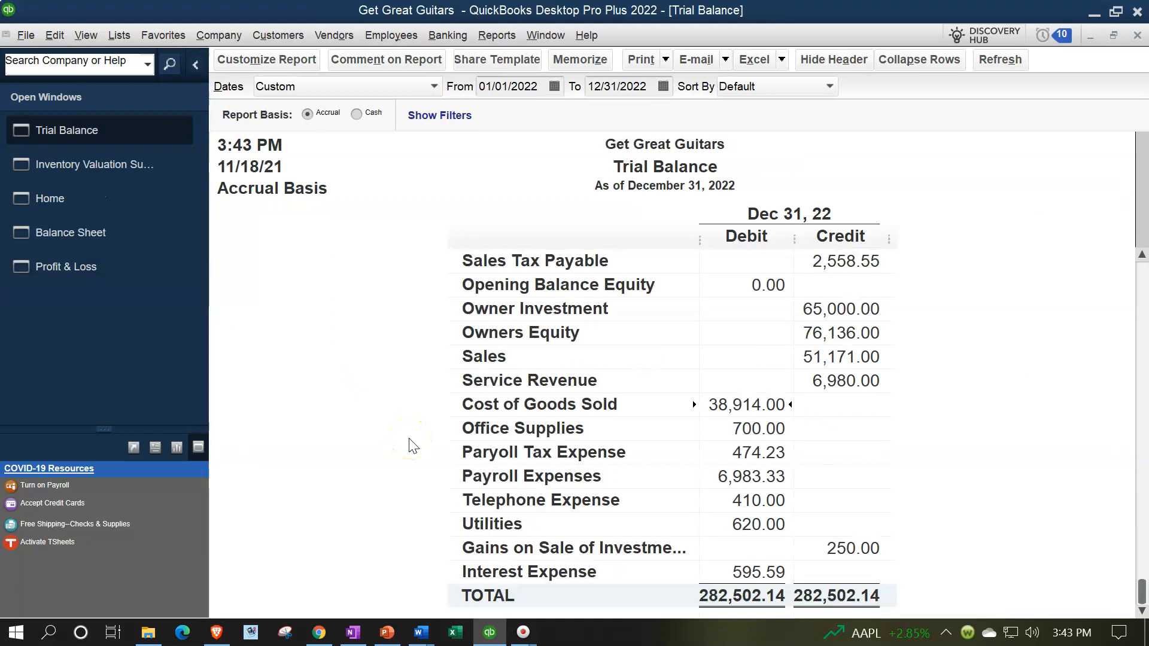
{"action": "scroll", "coordinate": [413, 447], "scroll_direction": "up", "scroll_amount": 4}
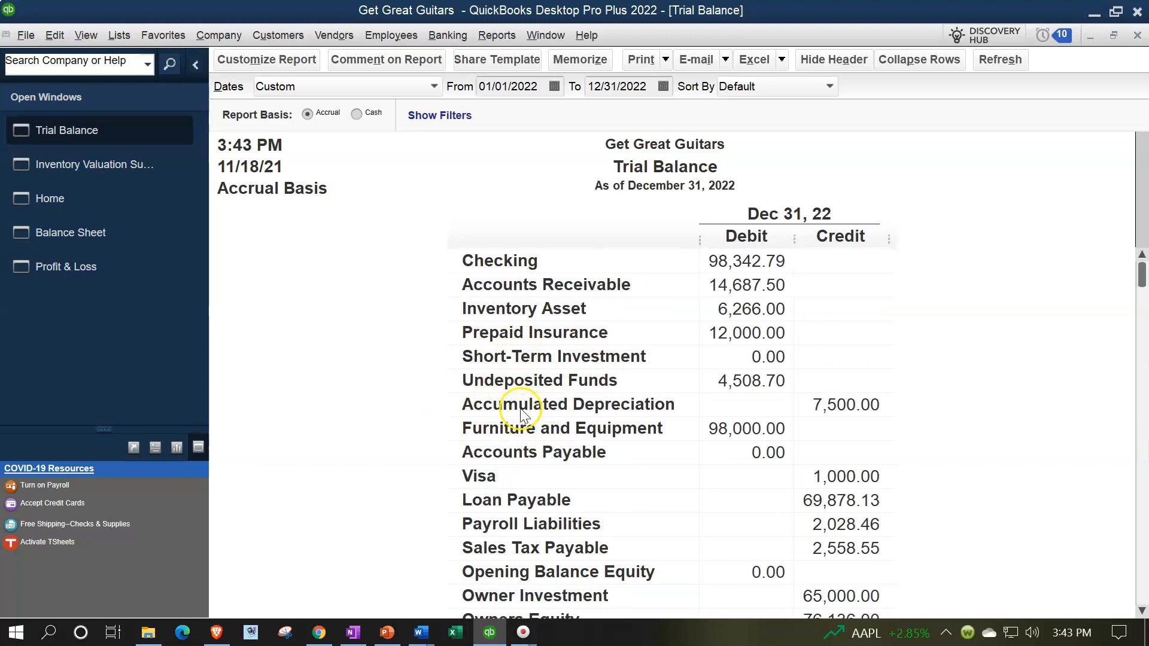
{"action": "double_click", "coordinate": [733, 379]}
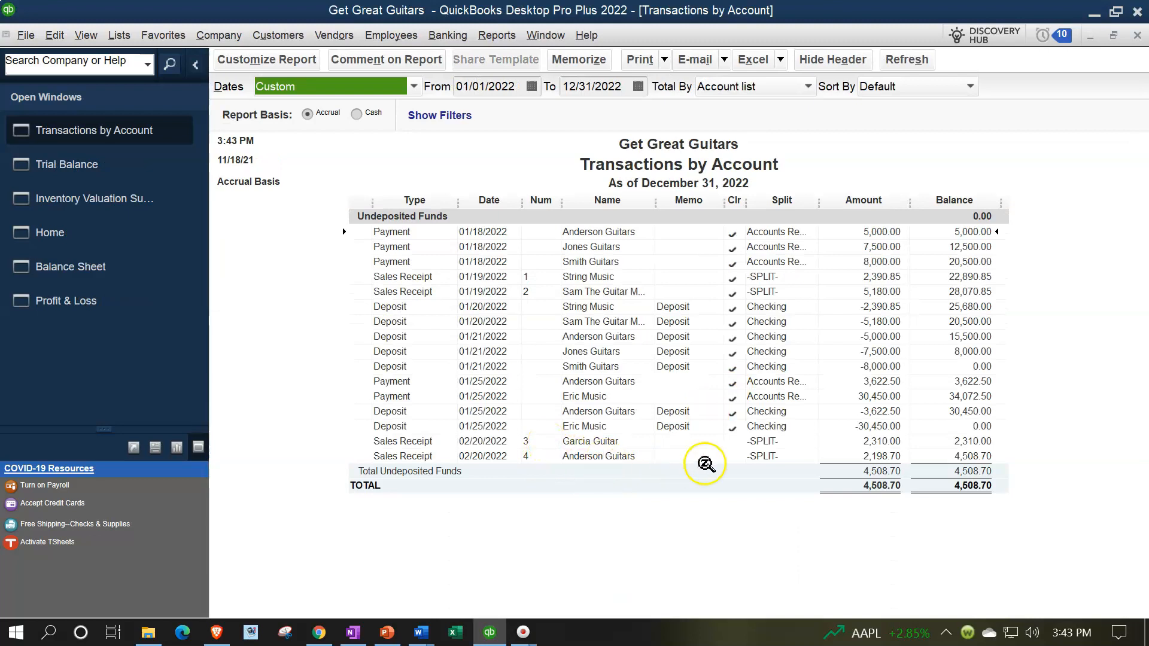
{"action": "double_click", "coordinate": [870, 455]}
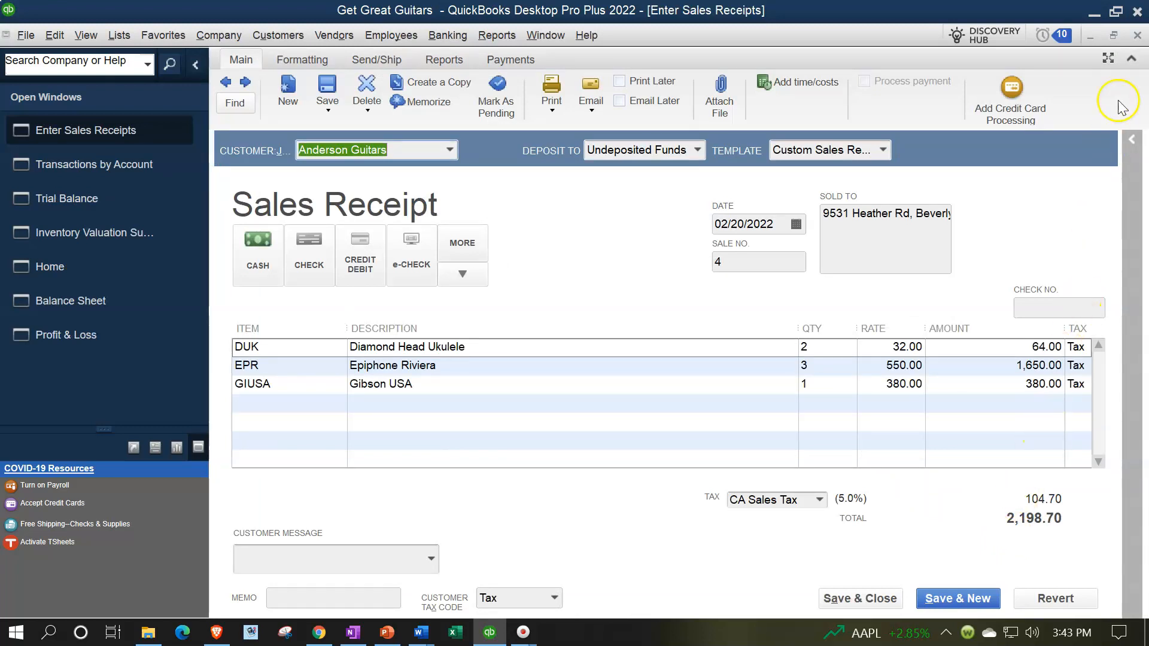
{"action": "left_click", "coordinate": [1138, 39]}
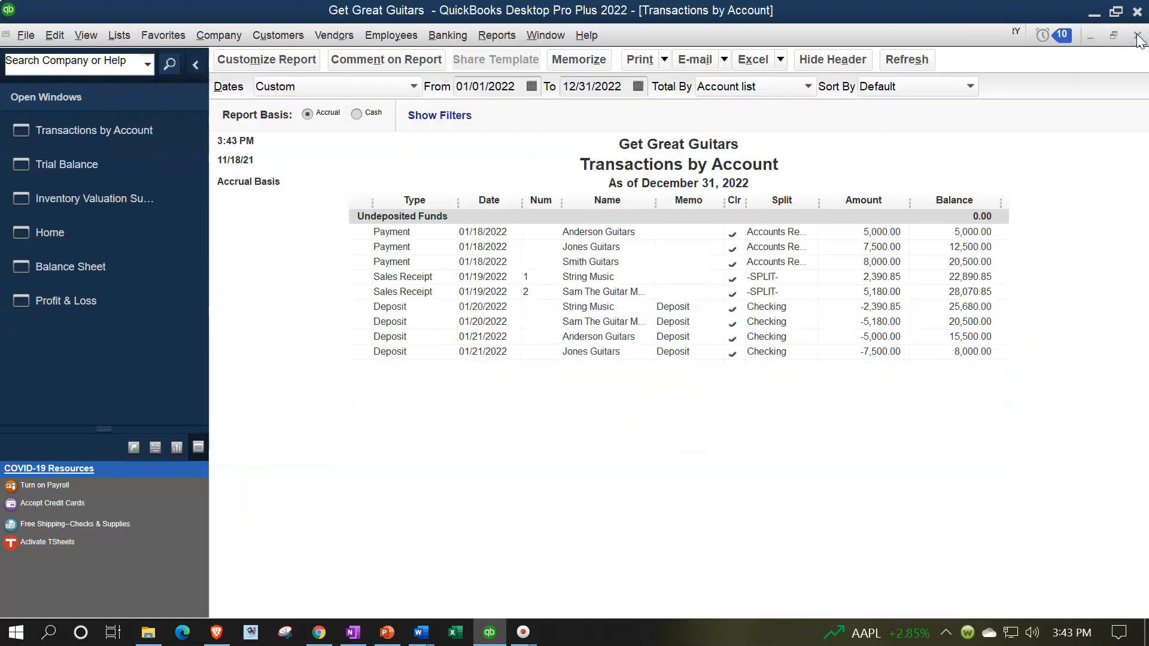
{"action": "left_click", "coordinate": [1138, 39]}
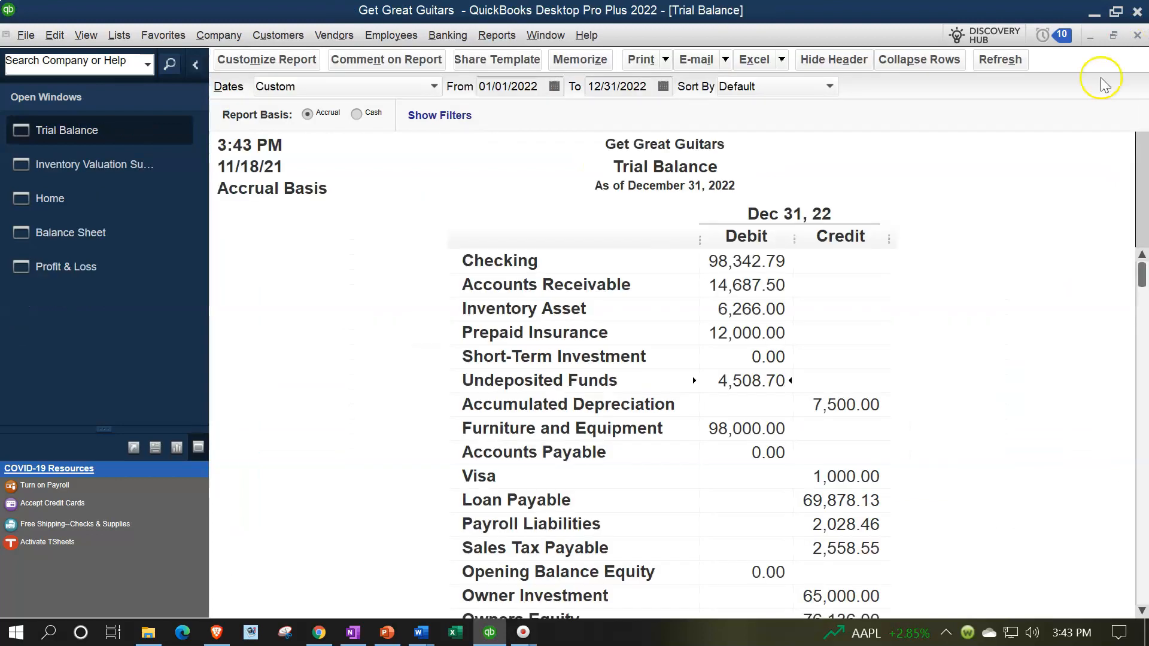
Step: Drill into the Sales balance and inspect the receipt behind the 1,650.00 sale
{"action": "scroll", "coordinate": [880, 398], "scroll_direction": "down", "scroll_amount": 2}
{"action": "scroll", "coordinate": [880, 398], "scroll_direction": "down", "scroll_amount": 2}
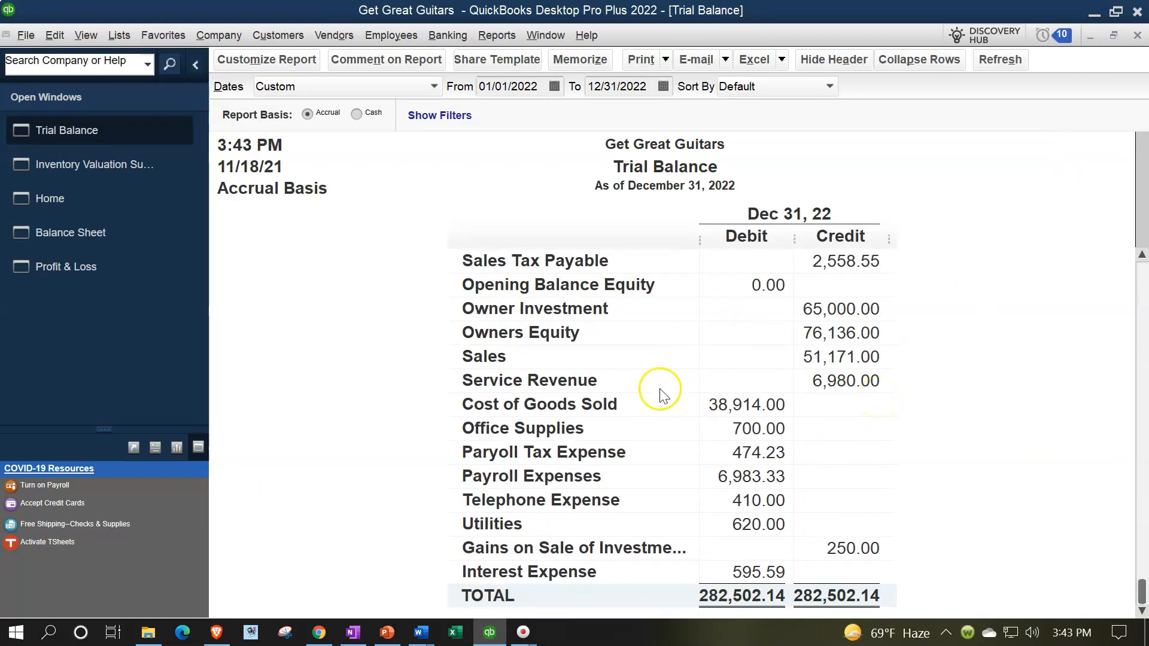
{"action": "double_click", "coordinate": [832, 357]}
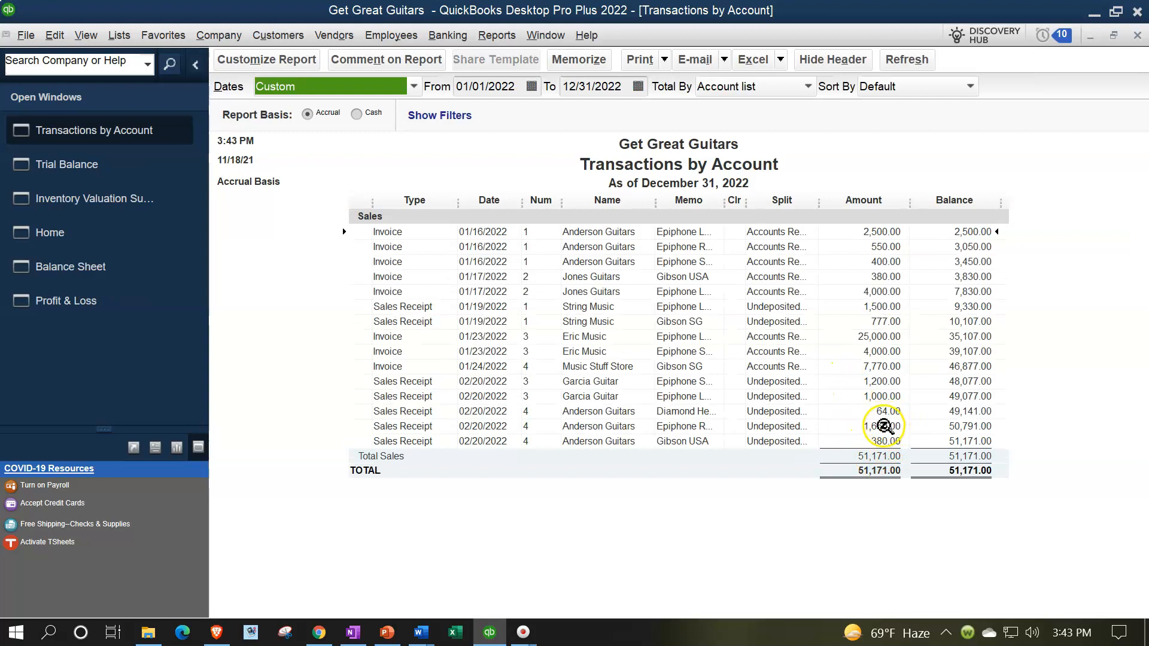
{"action": "double_click", "coordinate": [883, 426]}
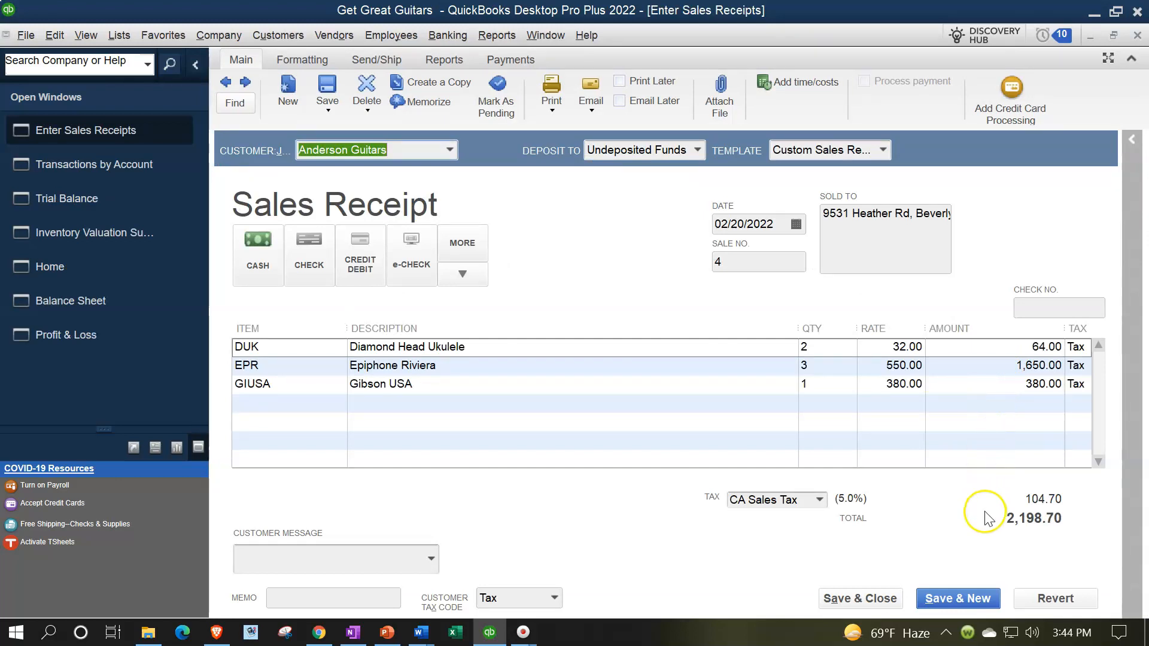
{"action": "left_click", "coordinate": [1136, 36]}
{"action": "left_click", "coordinate": [1136, 36]}
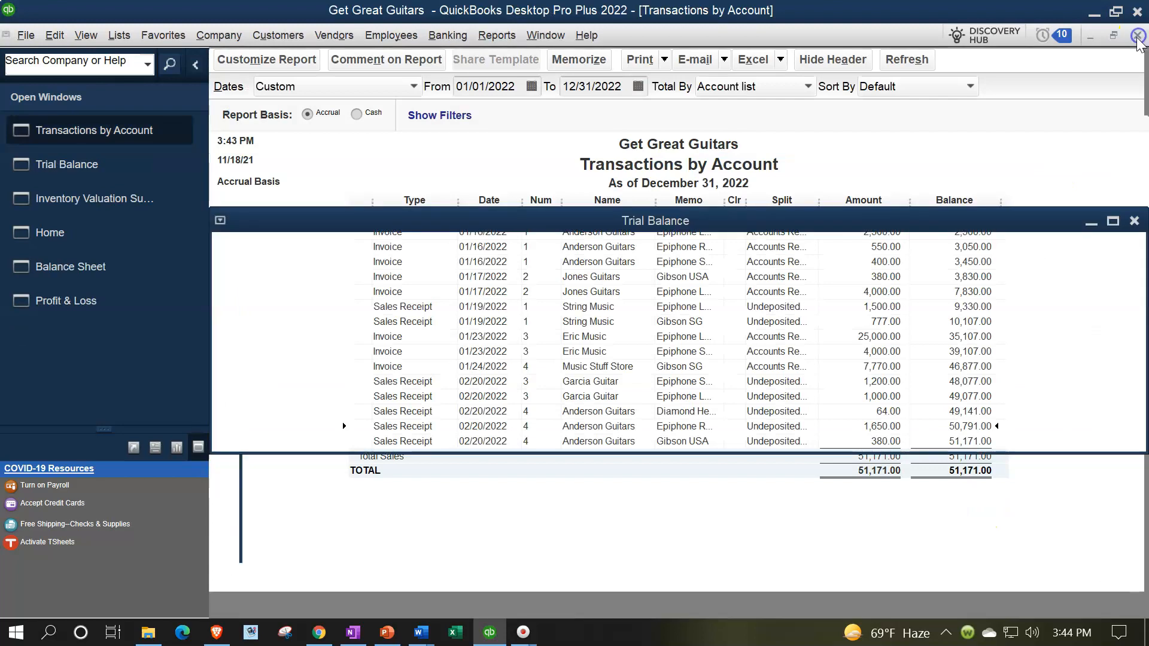
Step: Check the Sales Tax Payable transactions, then drill into Inventory Asset and reopen receipt number 4
{"action": "scroll", "coordinate": [970, 442], "scroll_direction": "up", "scroll_amount": 3}
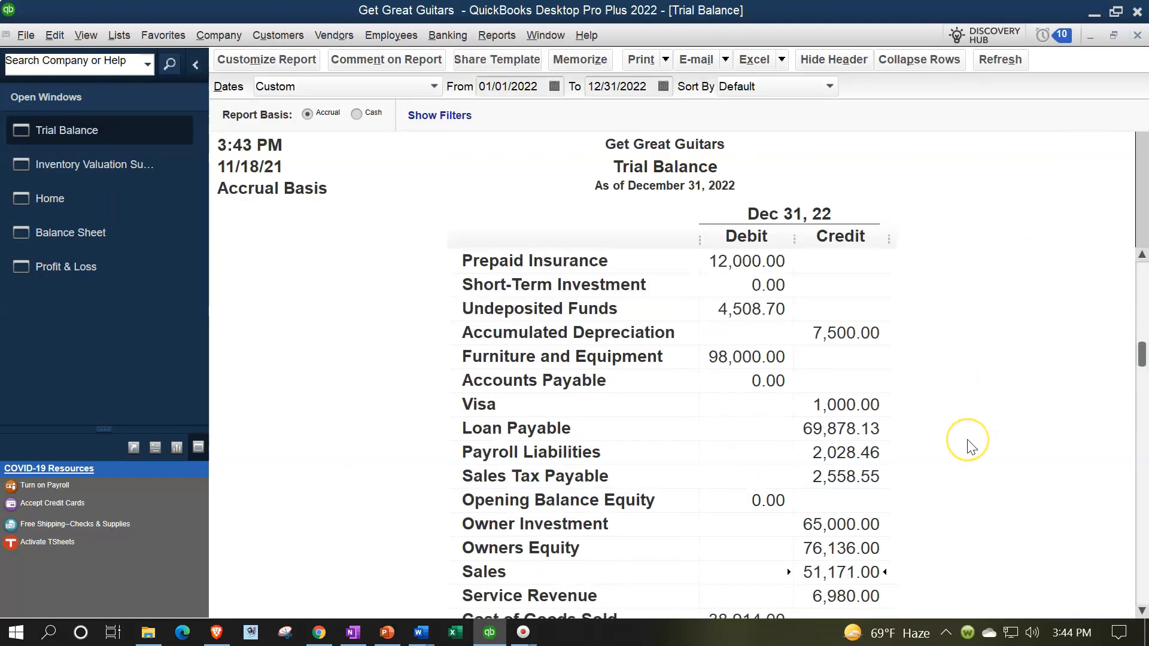
{"action": "scroll", "coordinate": [970, 443], "scroll_direction": "up", "scroll_amount": 1}
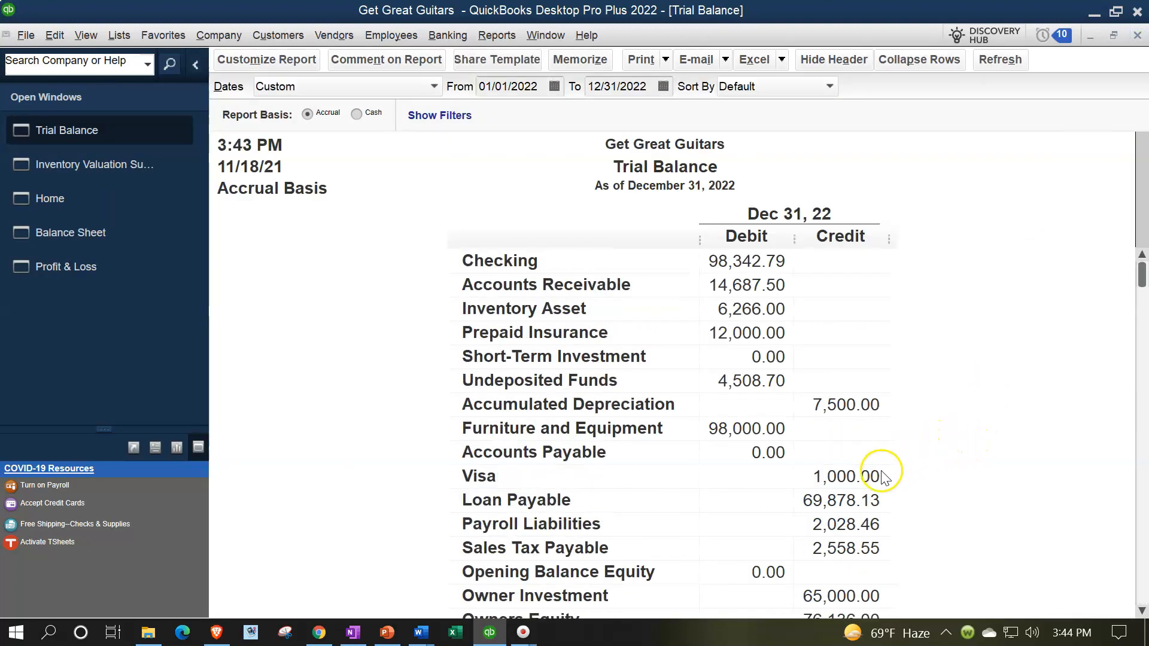
{"action": "double_click", "coordinate": [830, 547]}
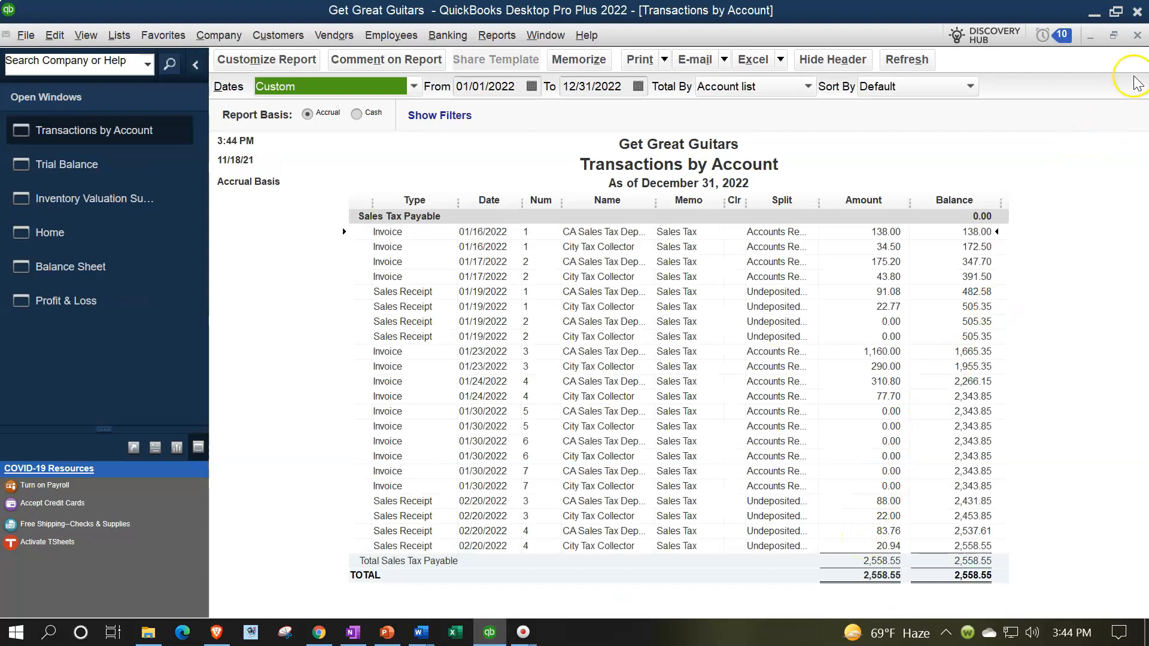
{"action": "left_click", "coordinate": [1137, 40]}
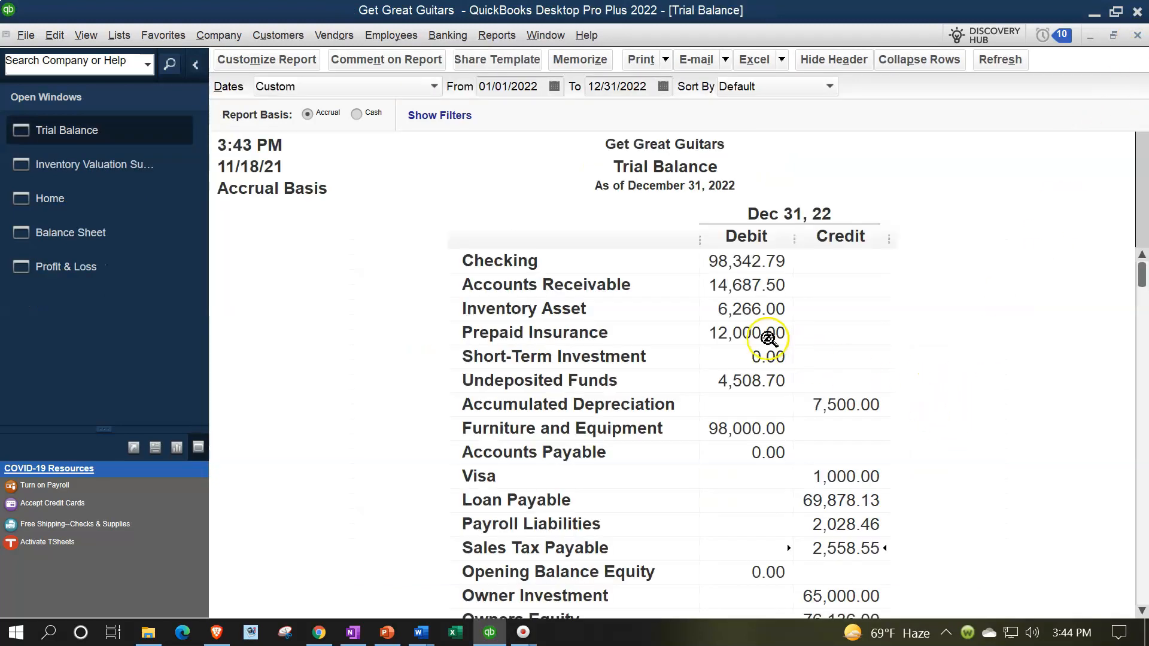
{"action": "double_click", "coordinate": [747, 308]}
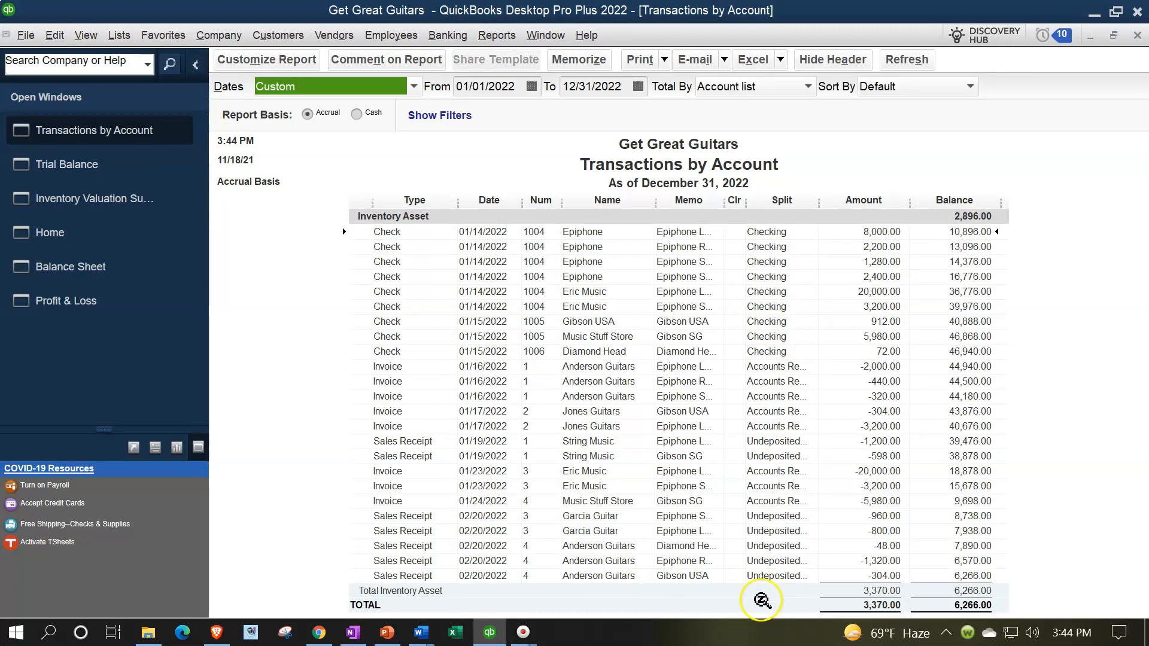
{"action": "double_click", "coordinate": [859, 563]}
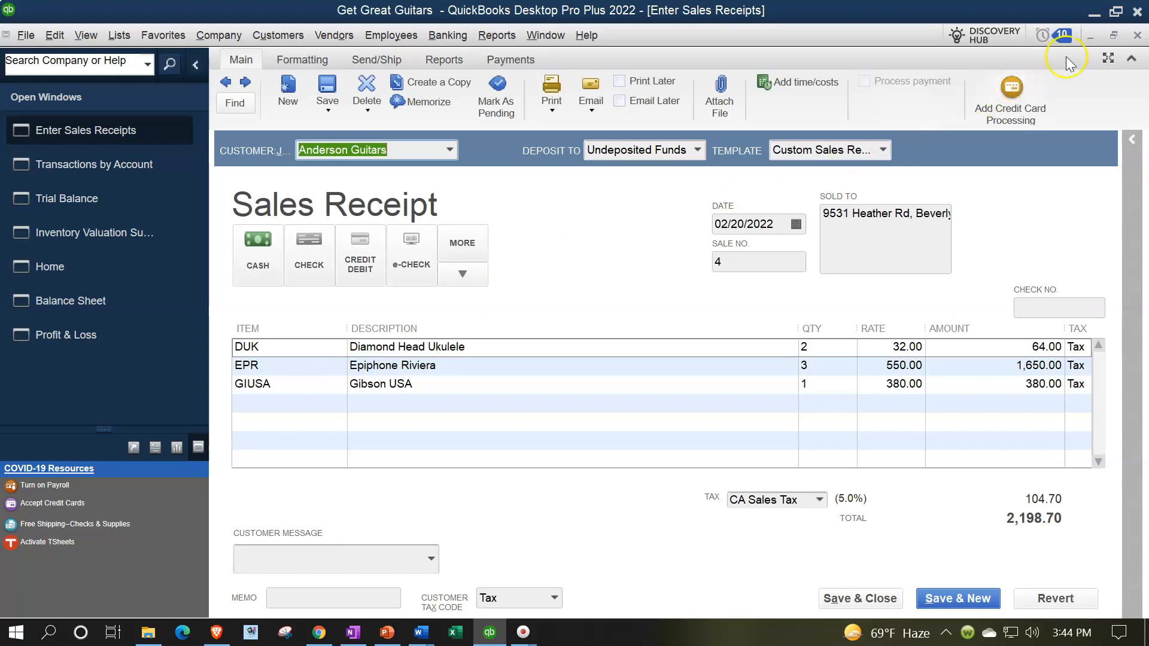
Step: Close the receipt and Inventory Asset report, then review the Cost of Goods Sold transactions
{"action": "left_click", "coordinate": [1136, 35]}
{"action": "left_click", "coordinate": [1136, 35]}
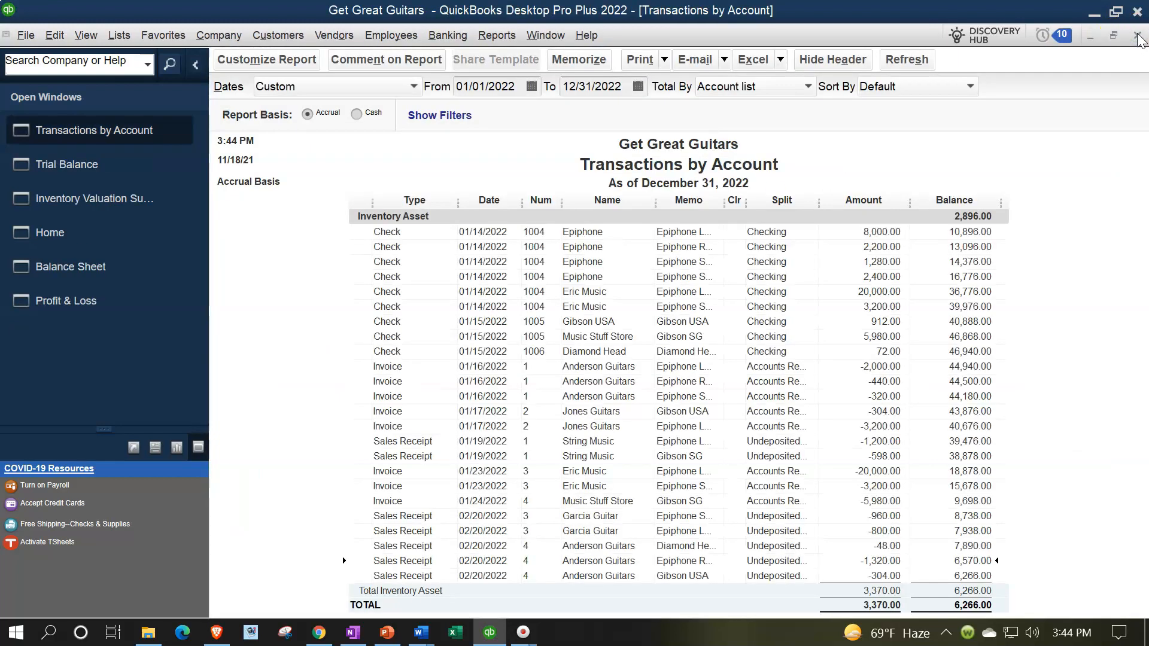
{"action": "left_click", "coordinate": [1136, 35]}
{"action": "scroll", "coordinate": [841, 422], "scroll_direction": "down", "scroll_amount": 4}
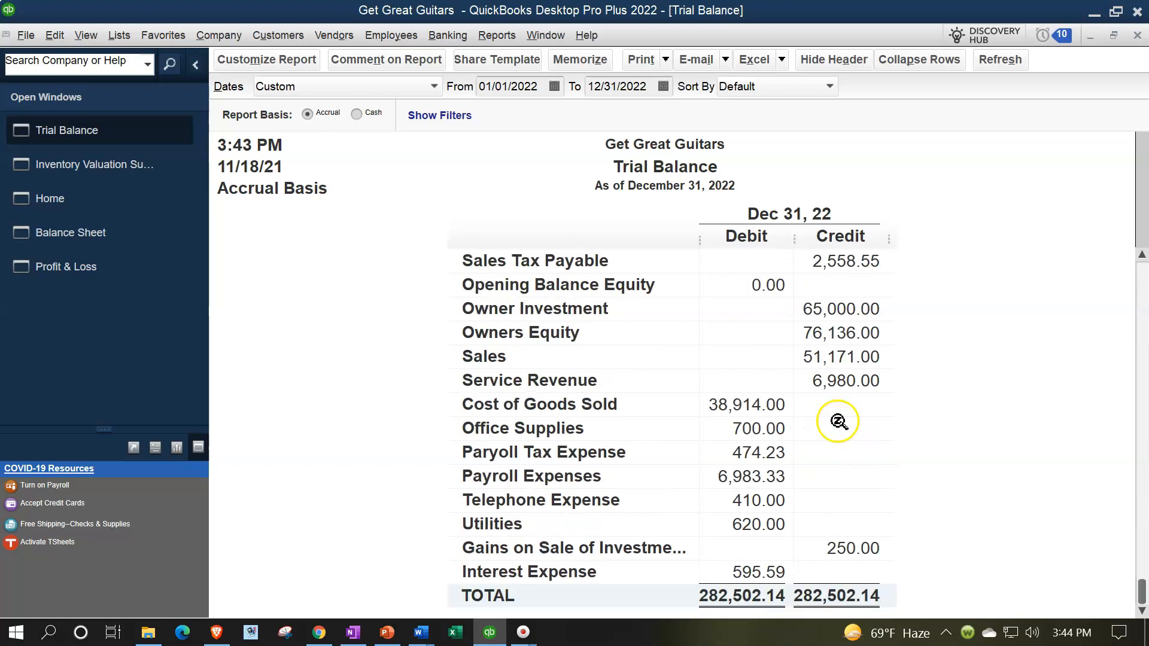
{"action": "double_click", "coordinate": [745, 405]}
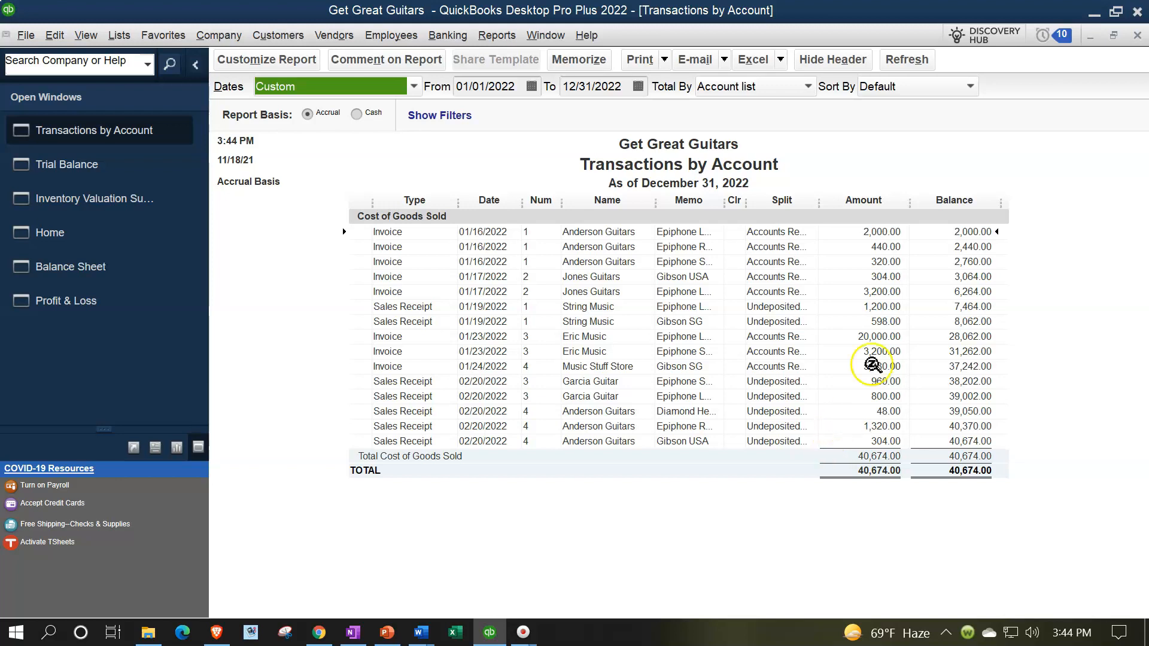
{"action": "left_click", "coordinate": [1137, 36]}
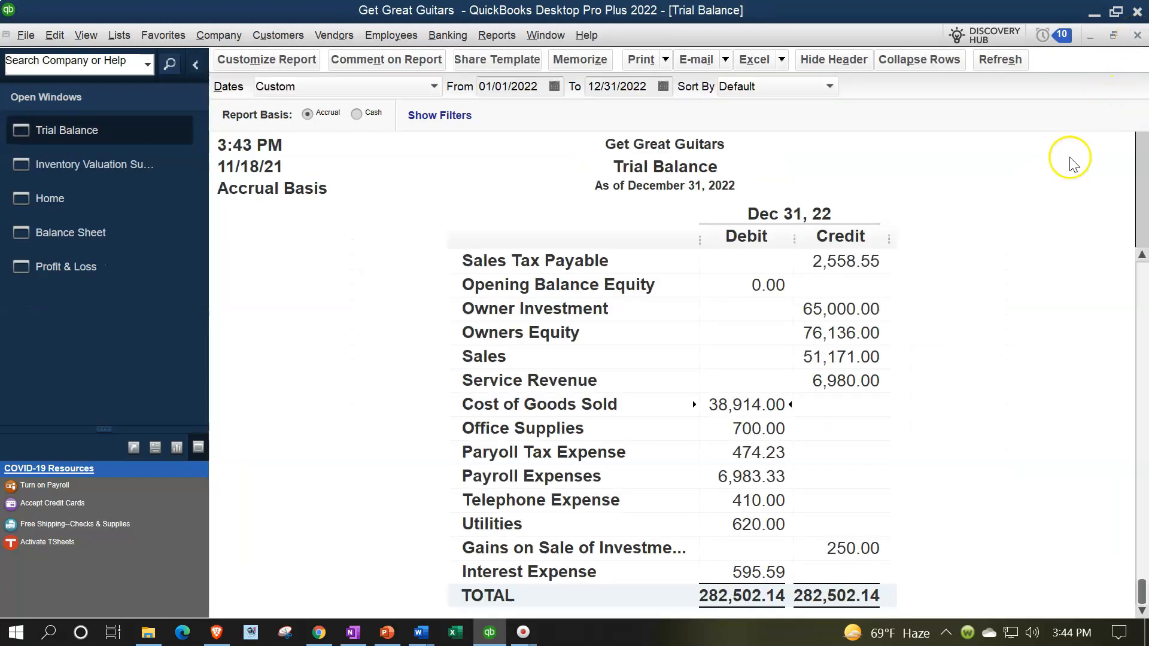
Step: Check the Inventory Valuation Summary's 6,266.00 total, then return to the Home page
{"action": "scroll", "coordinate": [817, 492], "scroll_direction": "up", "scroll_amount": 3}
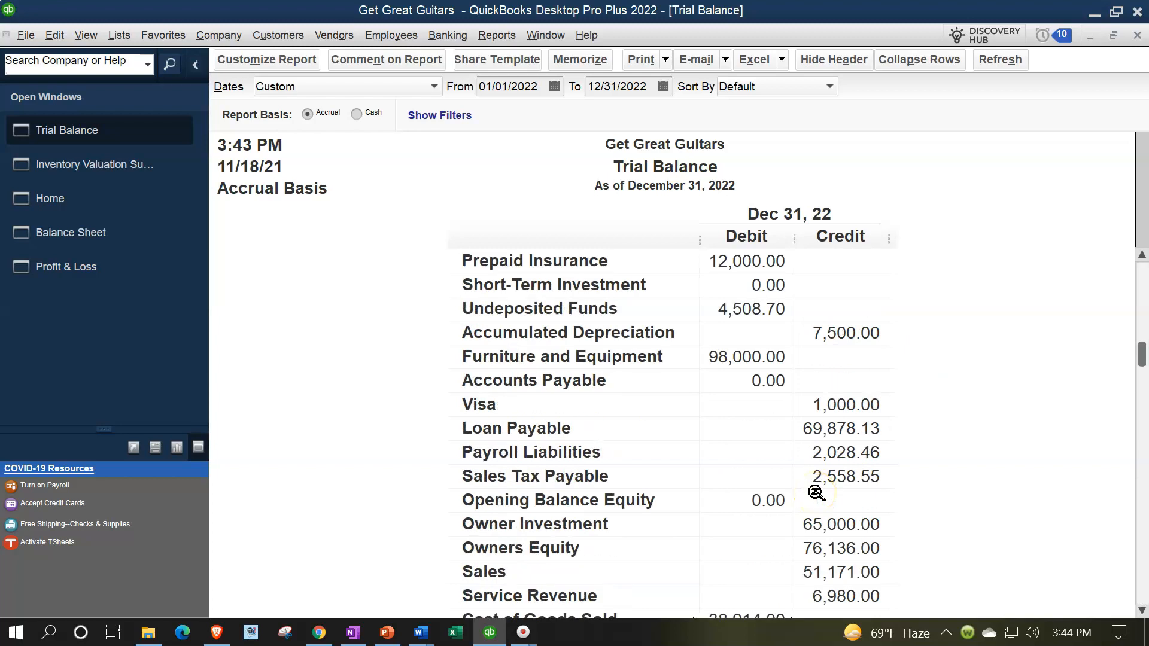
{"action": "scroll", "coordinate": [816, 493], "scroll_direction": "up", "scroll_amount": 1}
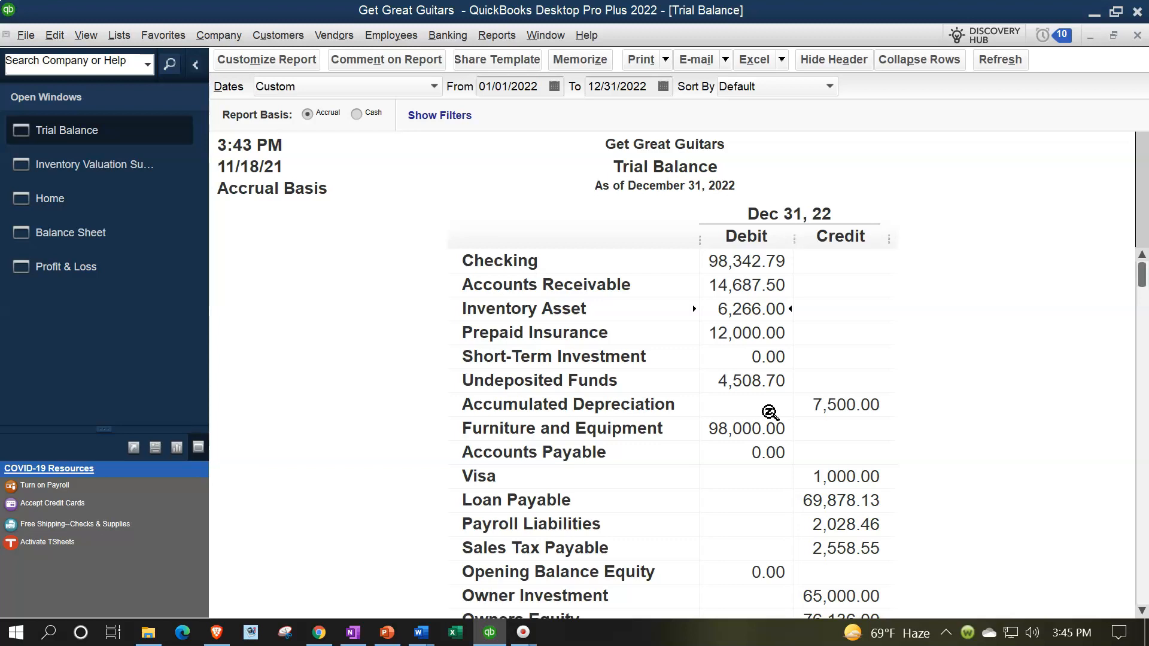
{"action": "left_click", "coordinate": [102, 167]}
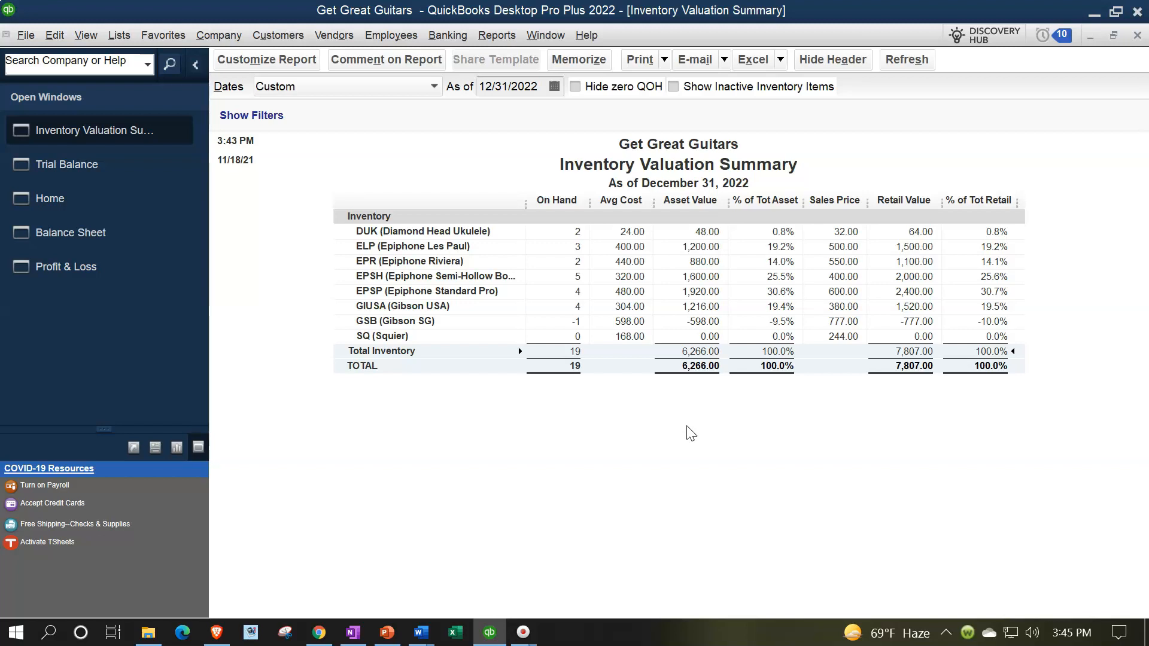
{"action": "left_click", "coordinate": [106, 190]}
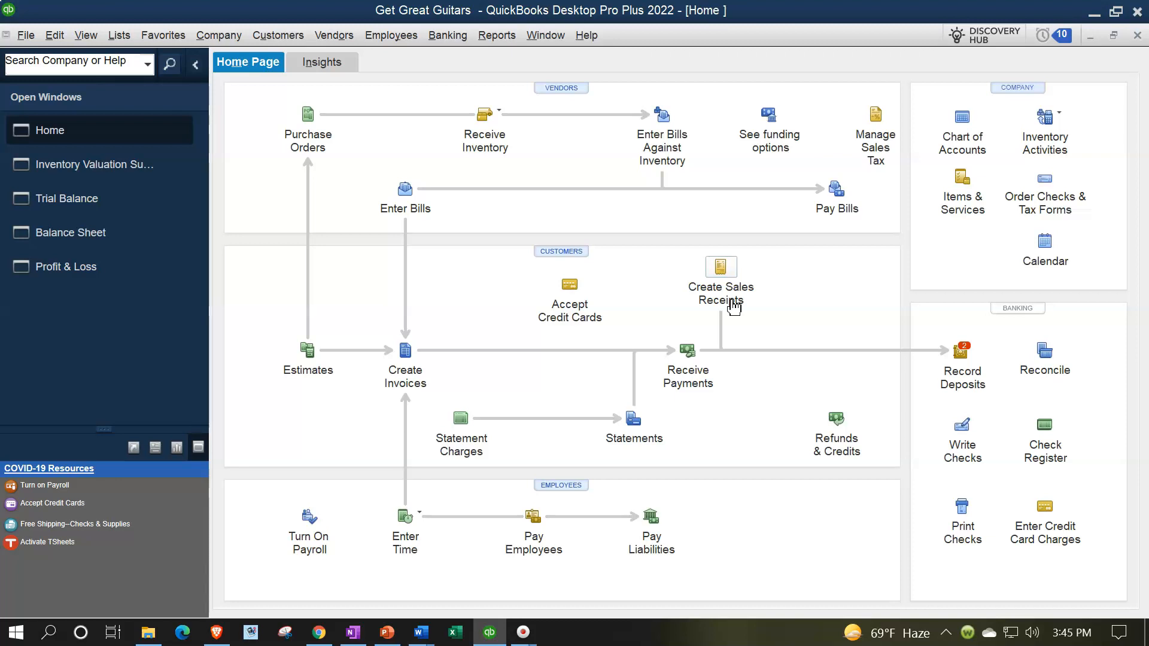
Step: Start a Checking deposit of the 2,310.00 and 2,198.70 undeposited receipts
{"action": "left_click", "coordinate": [962, 352]}
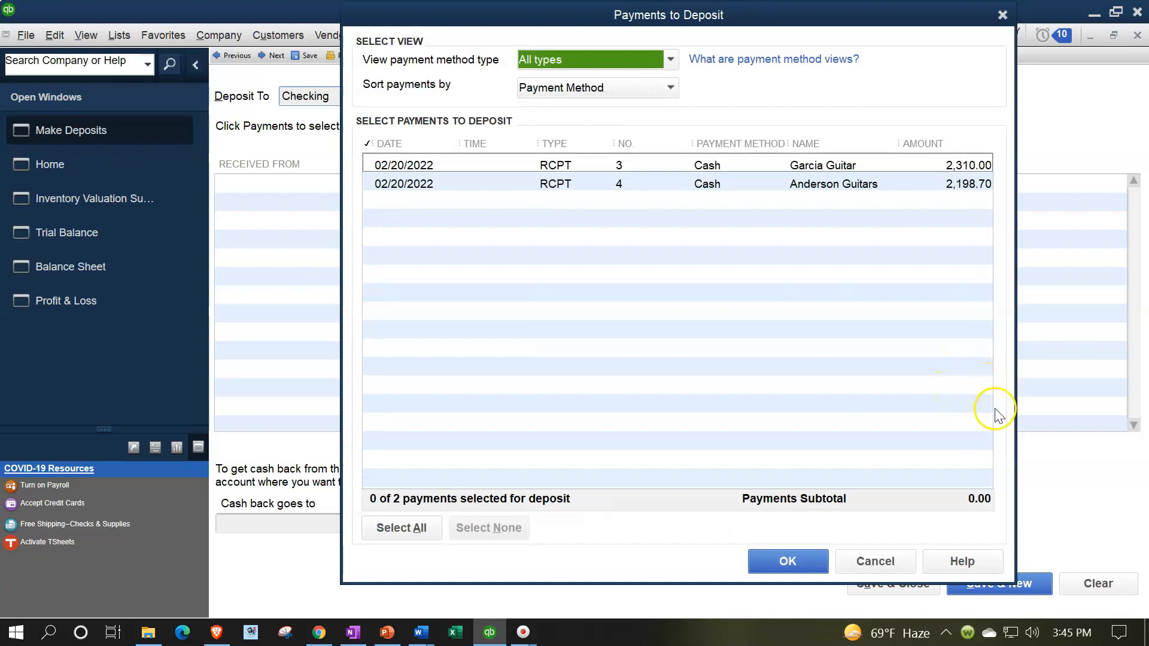
Step: Select the Garcia Guitar and Anderson Guitars payments and save the 4,508.70 deposit dated 02/20/2022
{"action": "left_click", "coordinate": [376, 166]}
{"action": "left_click", "coordinate": [378, 184]}
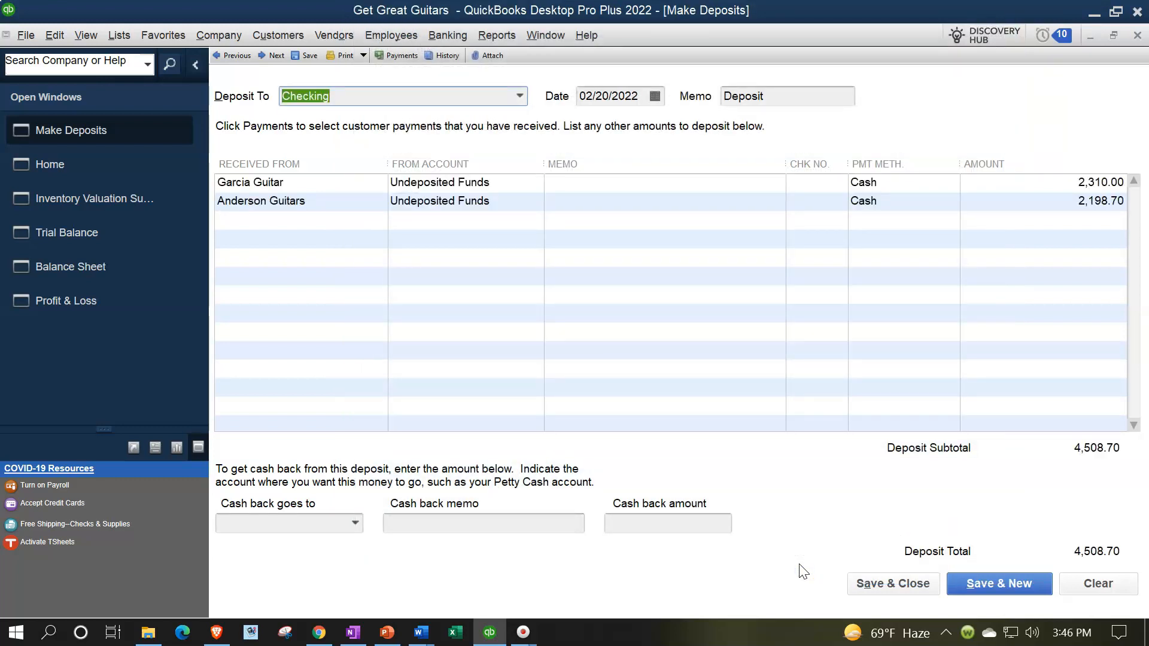
{"action": "key", "text": "Tab"}
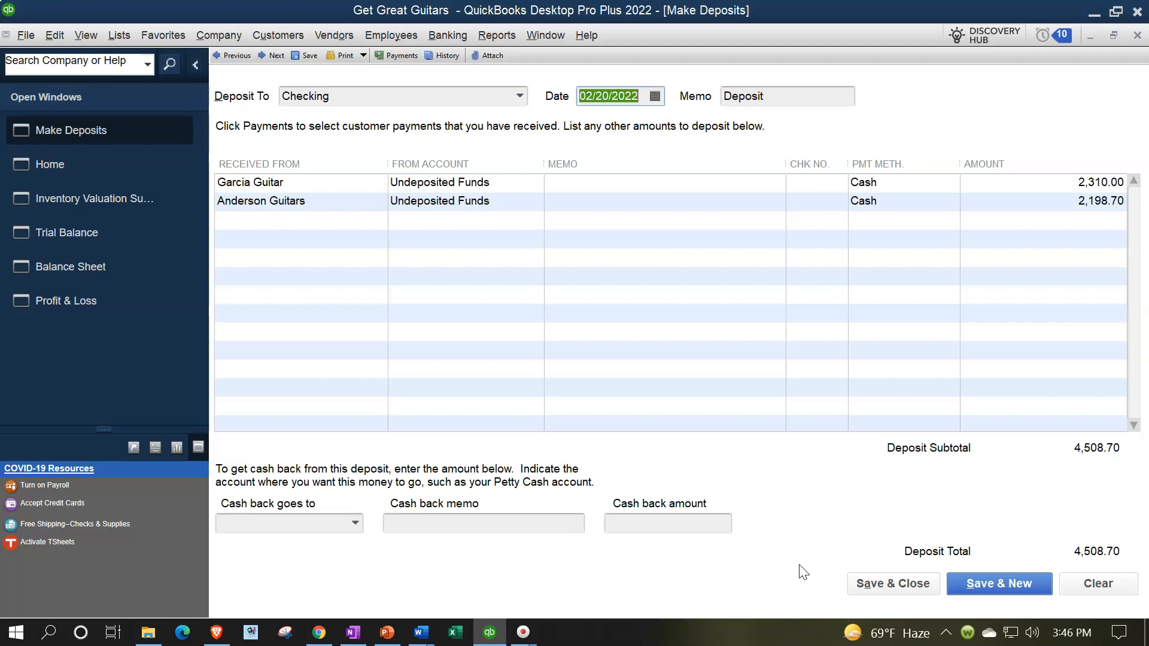
{"action": "key", "text": "Tab"}
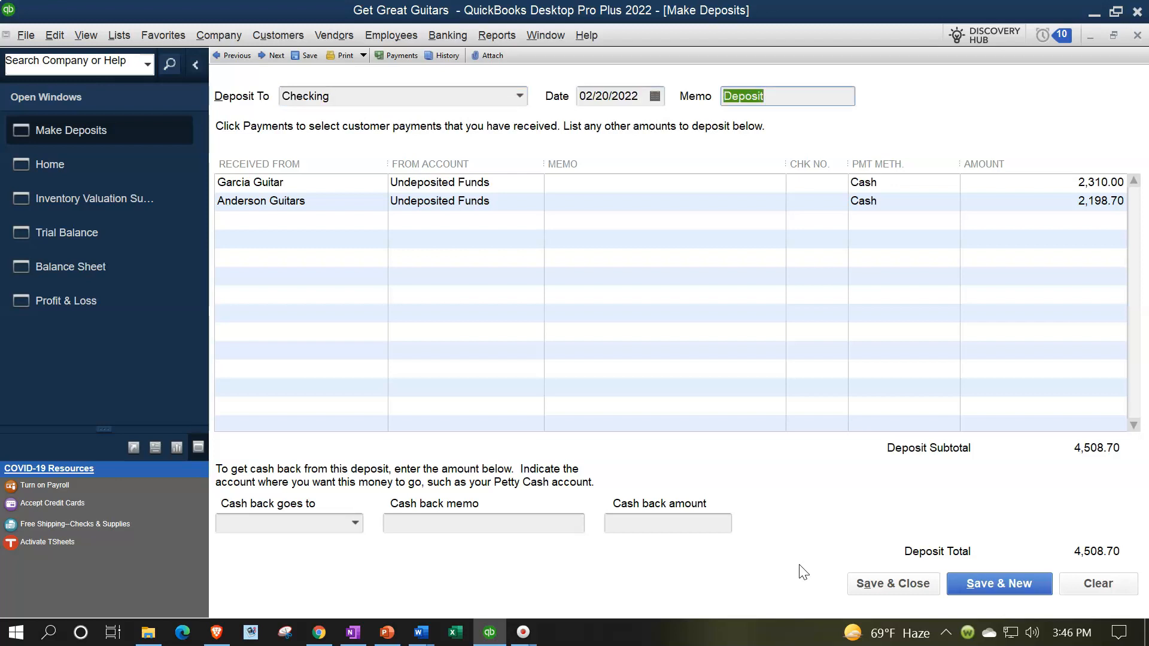
{"action": "key", "text": "Tab"}
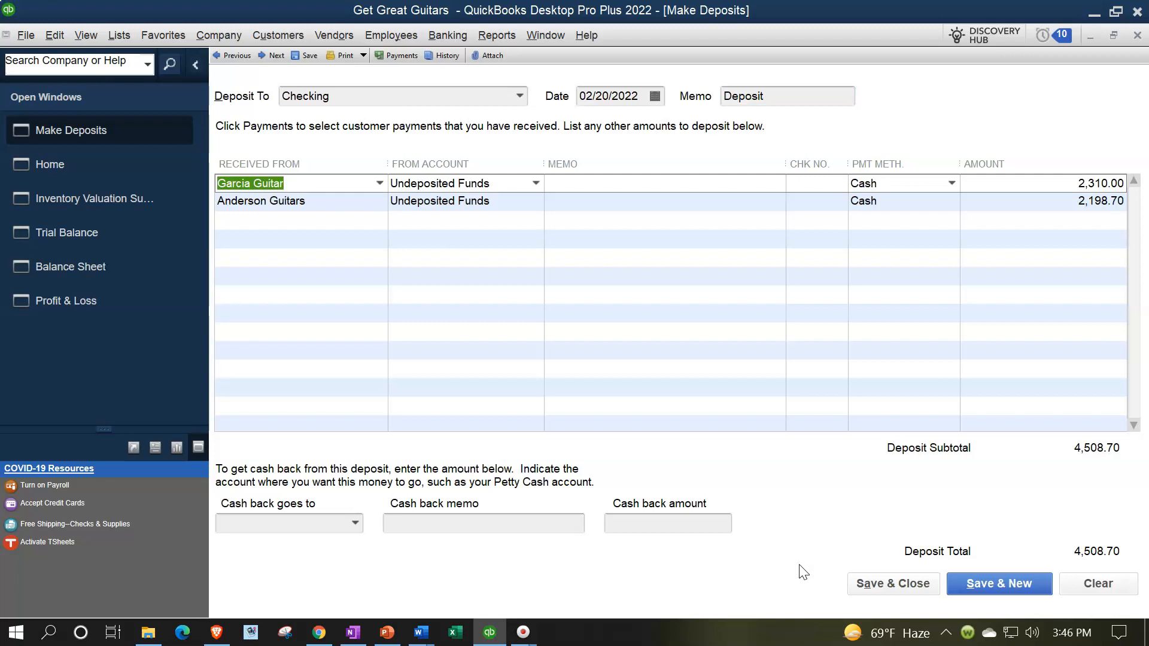
{"action": "key", "text": "Tab"}
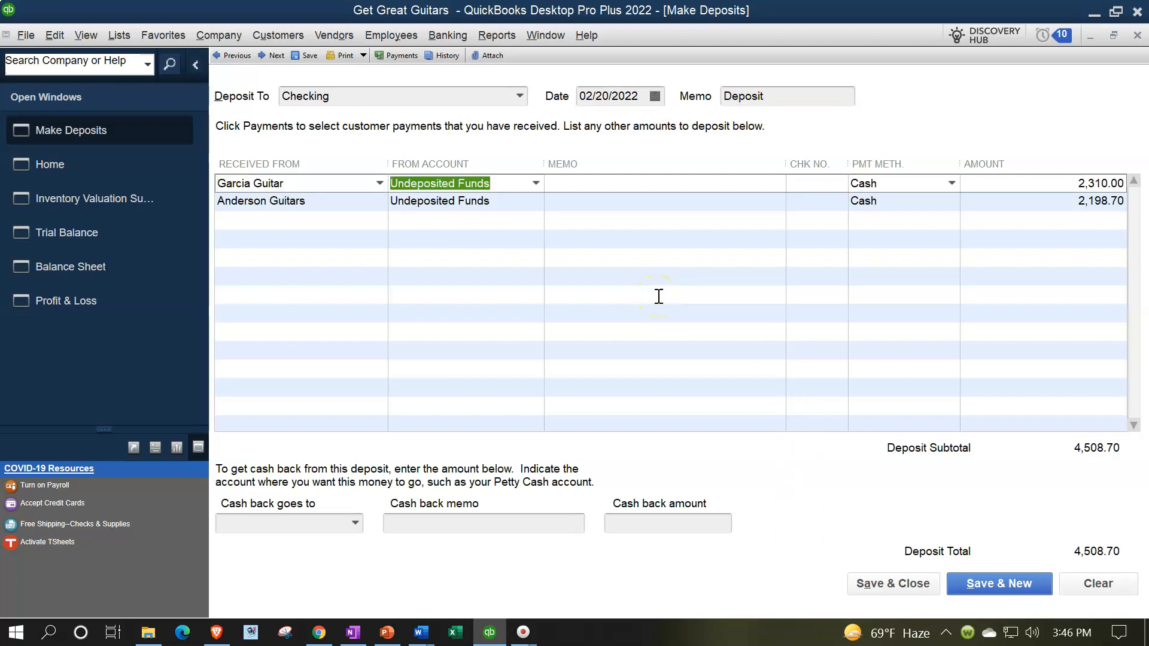
{"action": "left_click", "coordinate": [658, 296]}
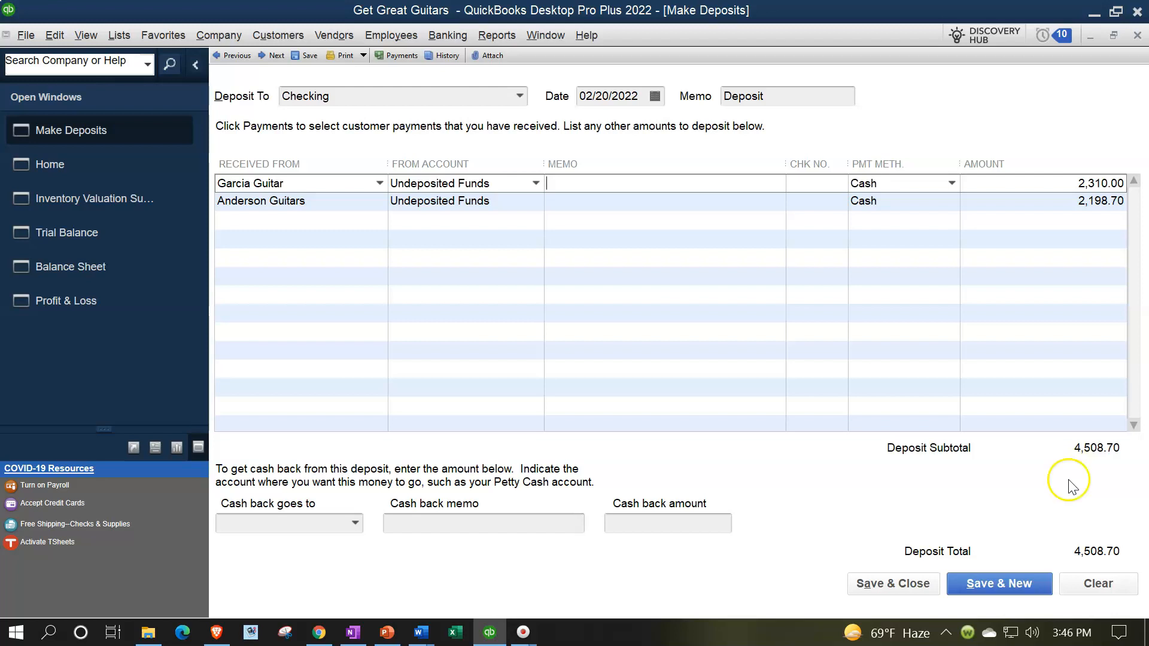
{"action": "left_click", "coordinate": [882, 597]}
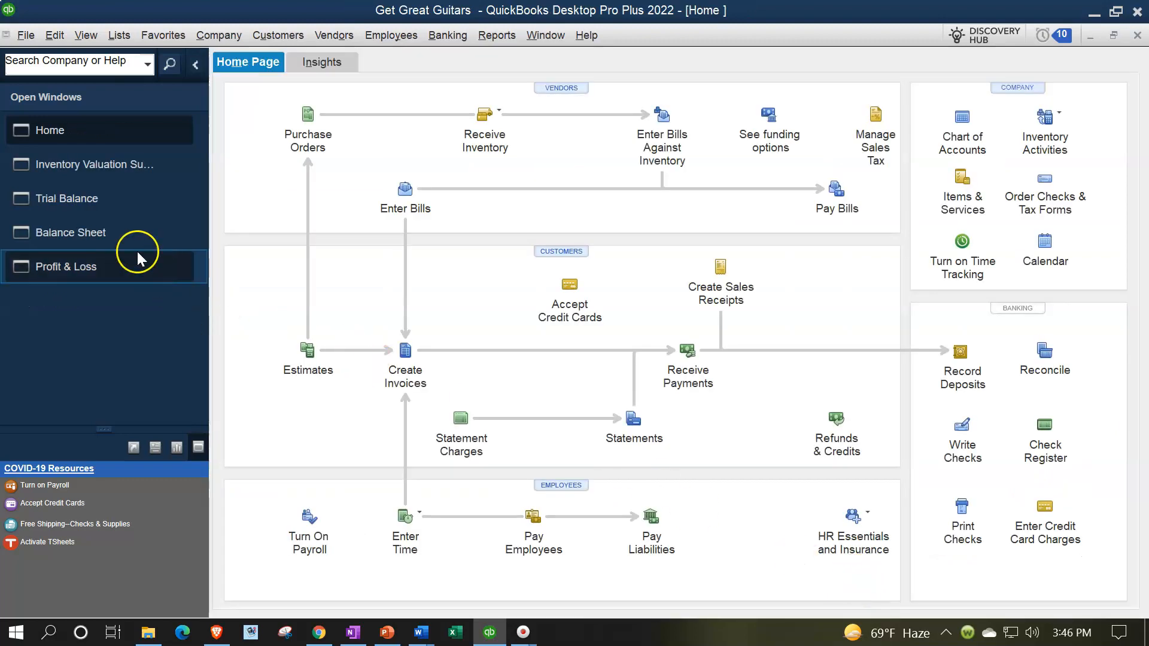
Step: Drill into Undeposited Funds on the Trial Balance to verify both receipts and the deposit net to 0.00
{"action": "left_click", "coordinate": [89, 208]}
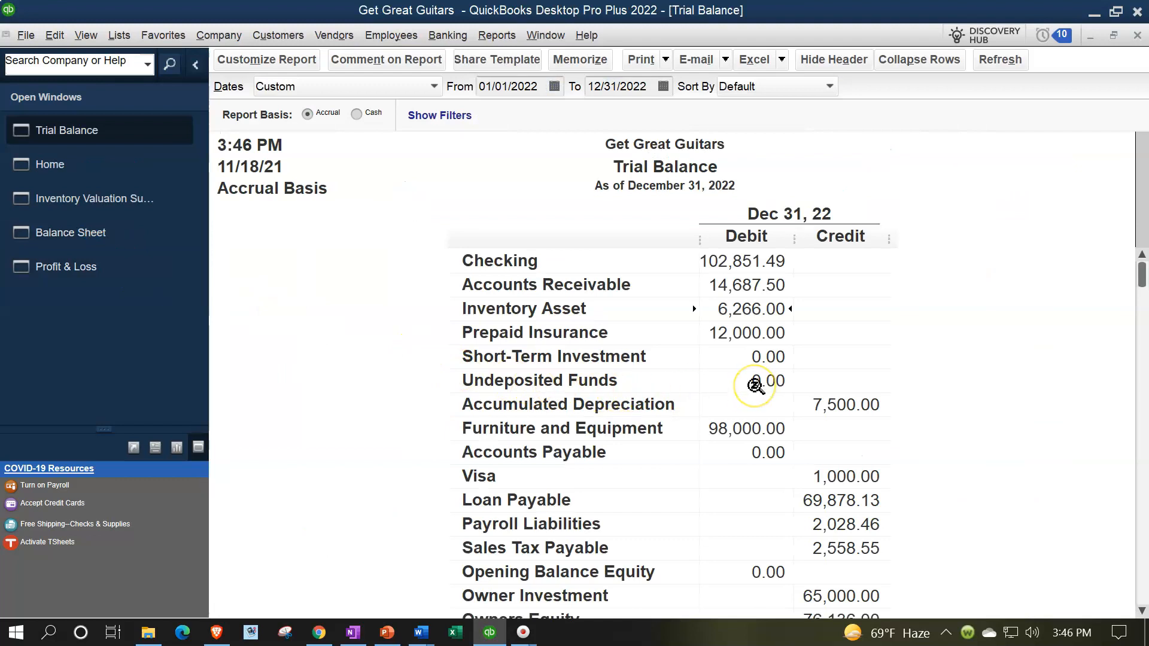
{"action": "double_click", "coordinate": [755, 386]}
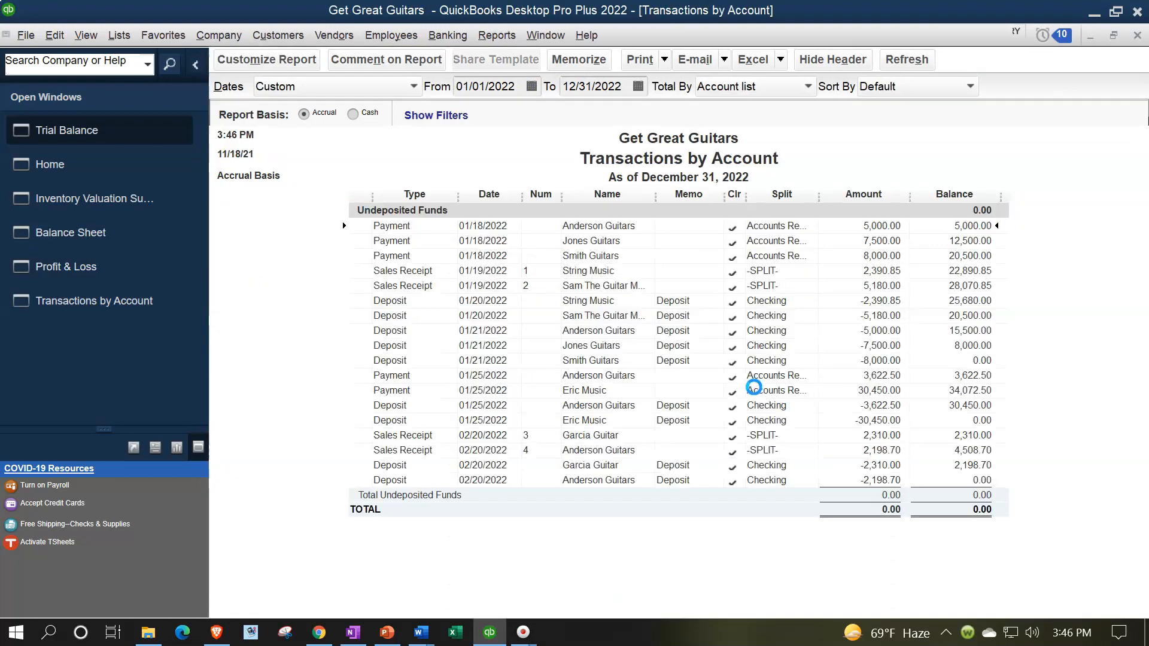
{"action": "left_click", "coordinate": [851, 489]}
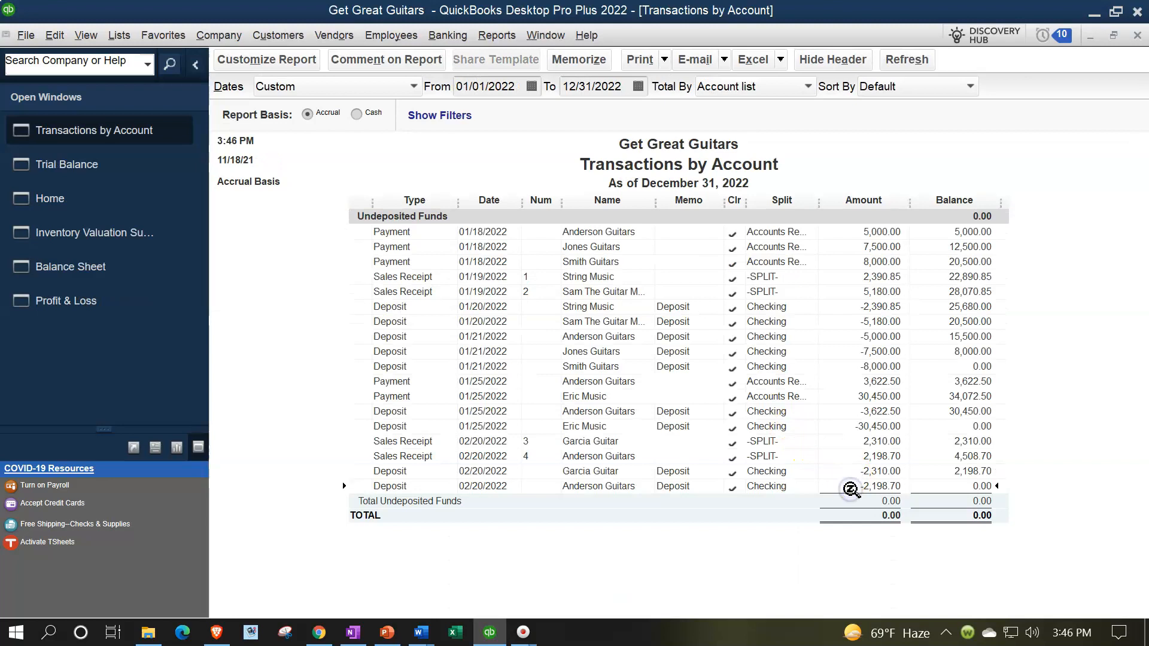
{"action": "left_click", "coordinate": [846, 441]}
{"action": "left_click", "coordinate": [852, 456]}
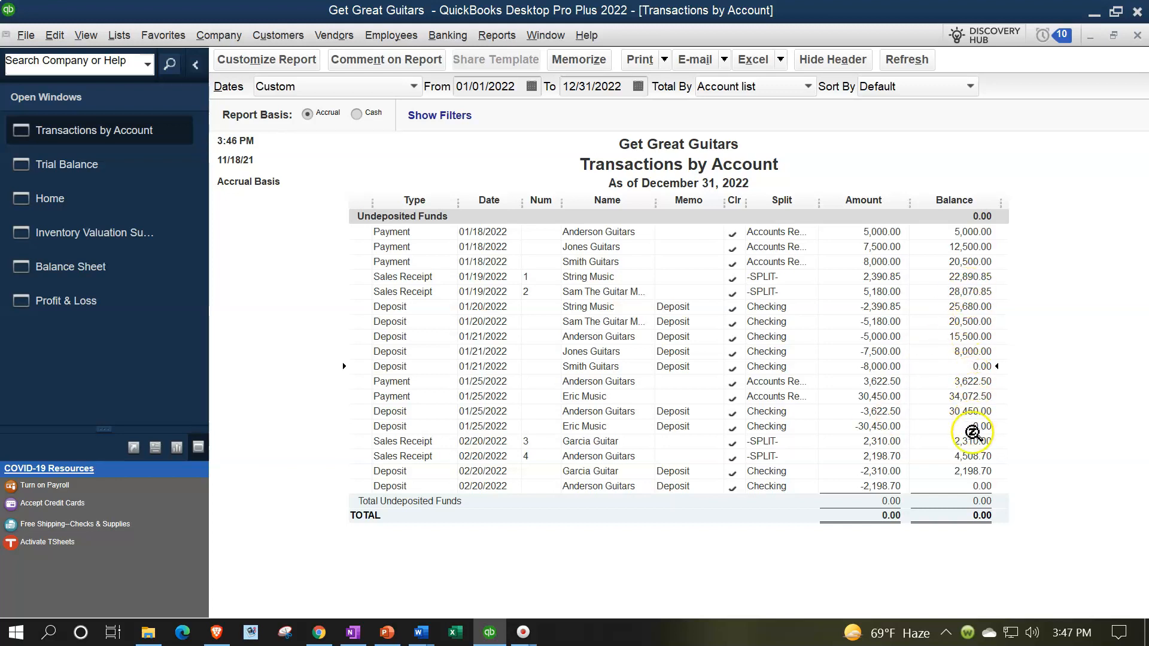
{"action": "left_click", "coordinate": [975, 487]}
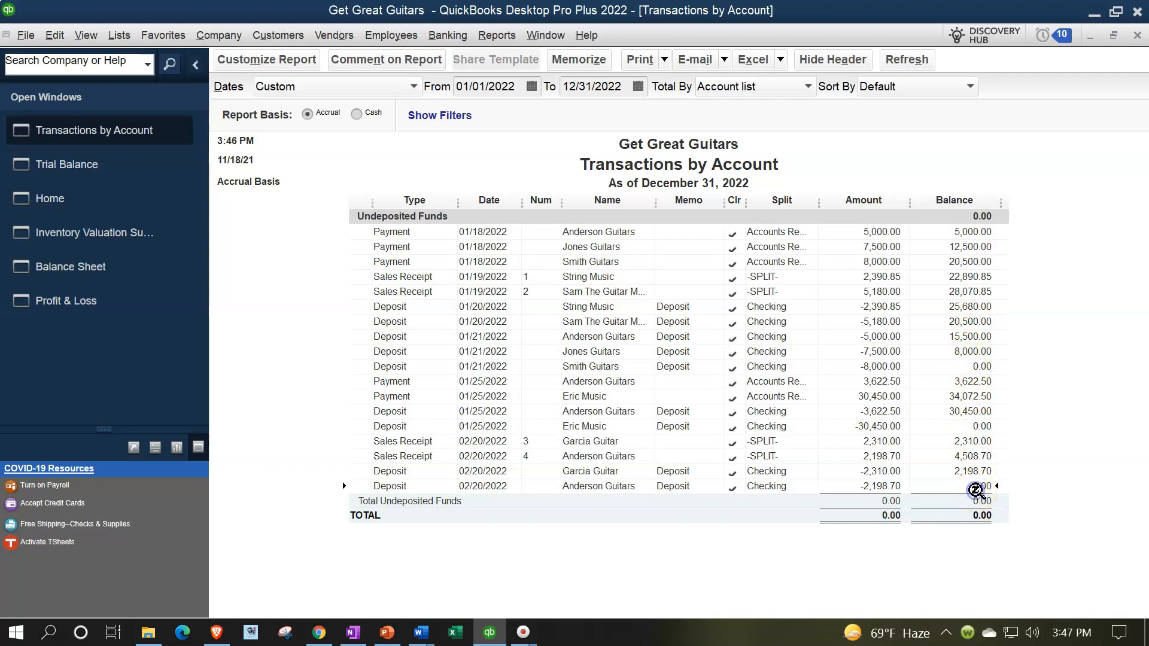
{"action": "left_click", "coordinate": [1137, 37]}
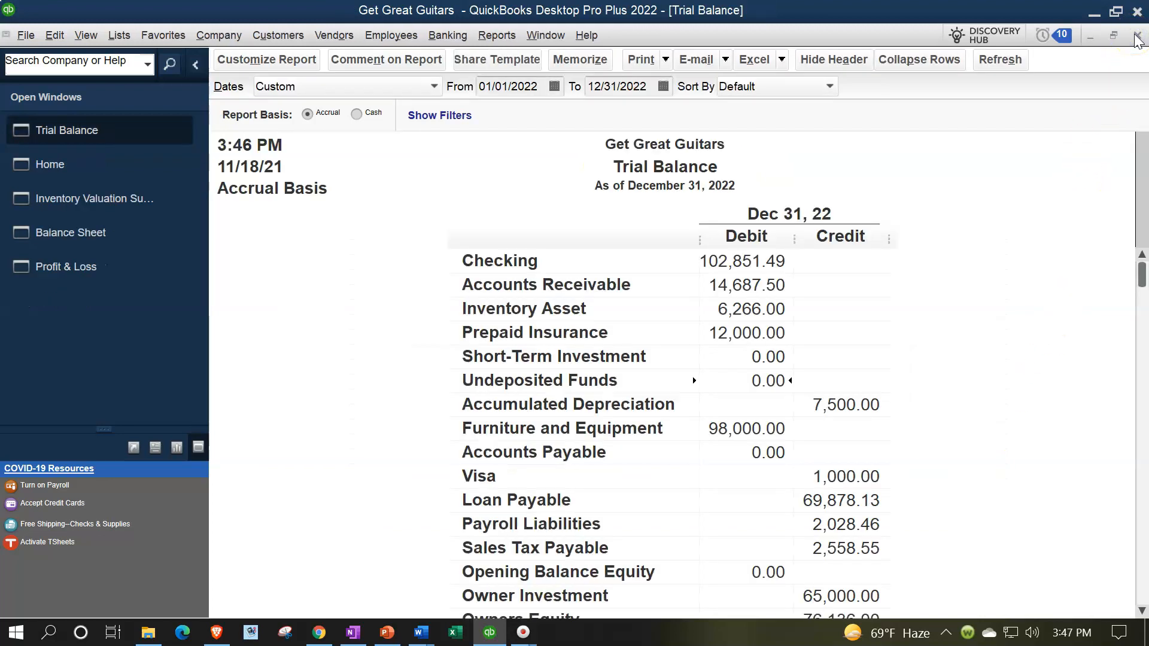
{"action": "double_click", "coordinate": [740, 264]}
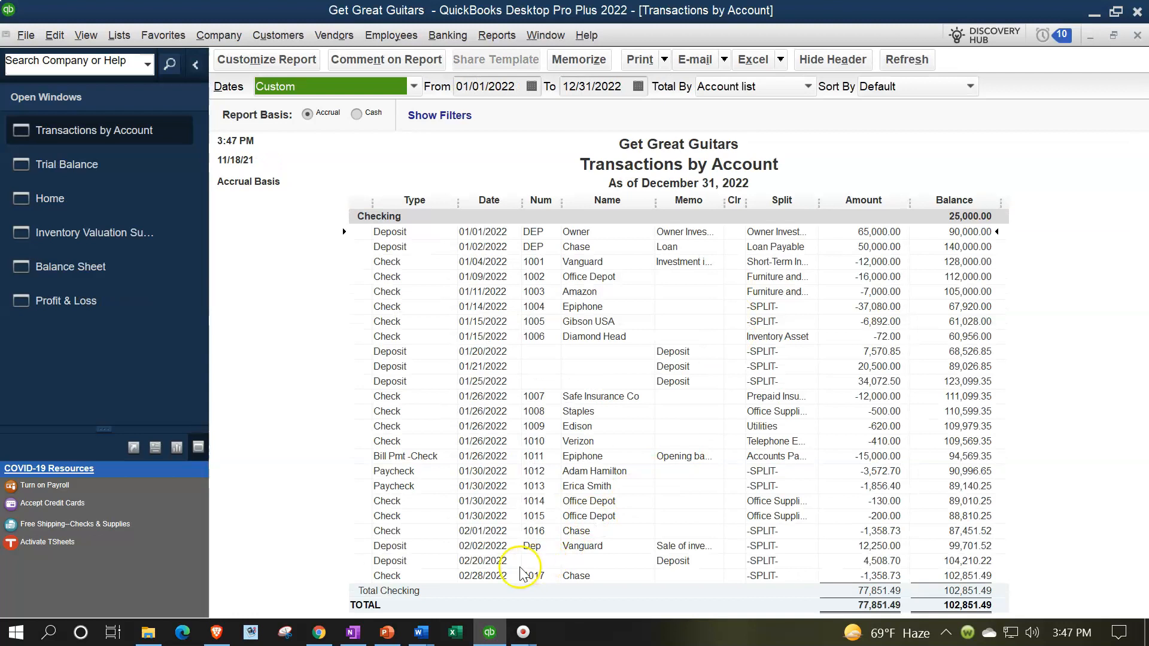
{"action": "left_click", "coordinate": [494, 560]}
{"action": "left_click", "coordinate": [879, 560]}
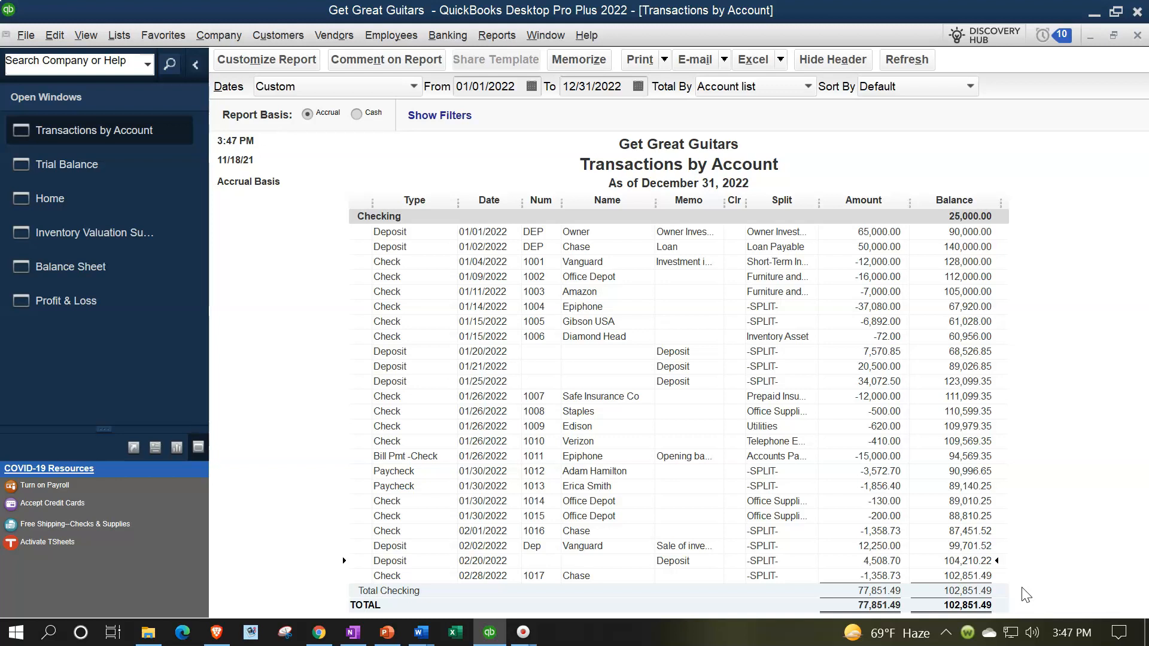
{"action": "left_click", "coordinate": [1136, 36]}
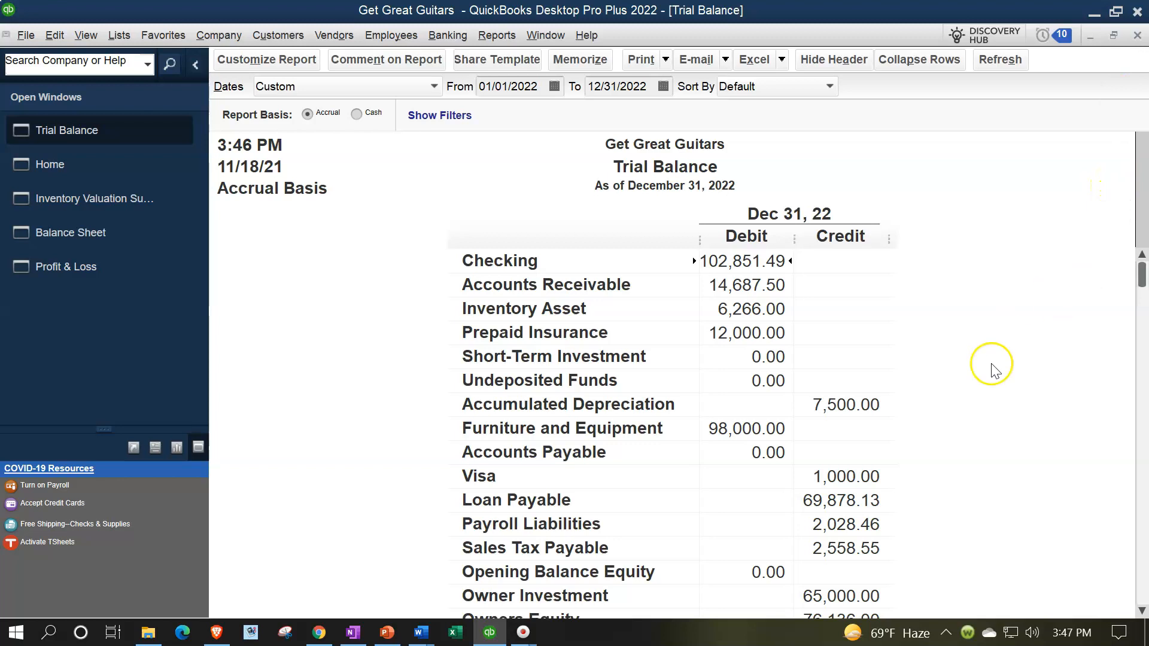
{"action": "double_click", "coordinate": [731, 267]}
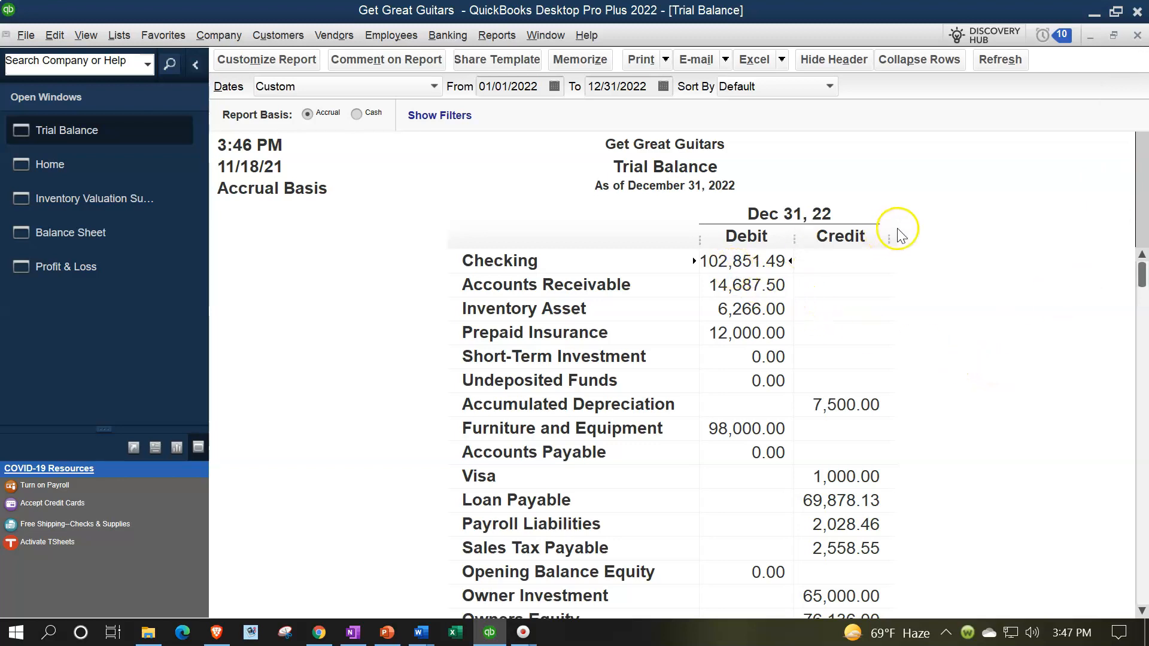
{"action": "key", "text": "Down"}
{"action": "key", "text": "Down"}
{"action": "key", "text": "Down"}
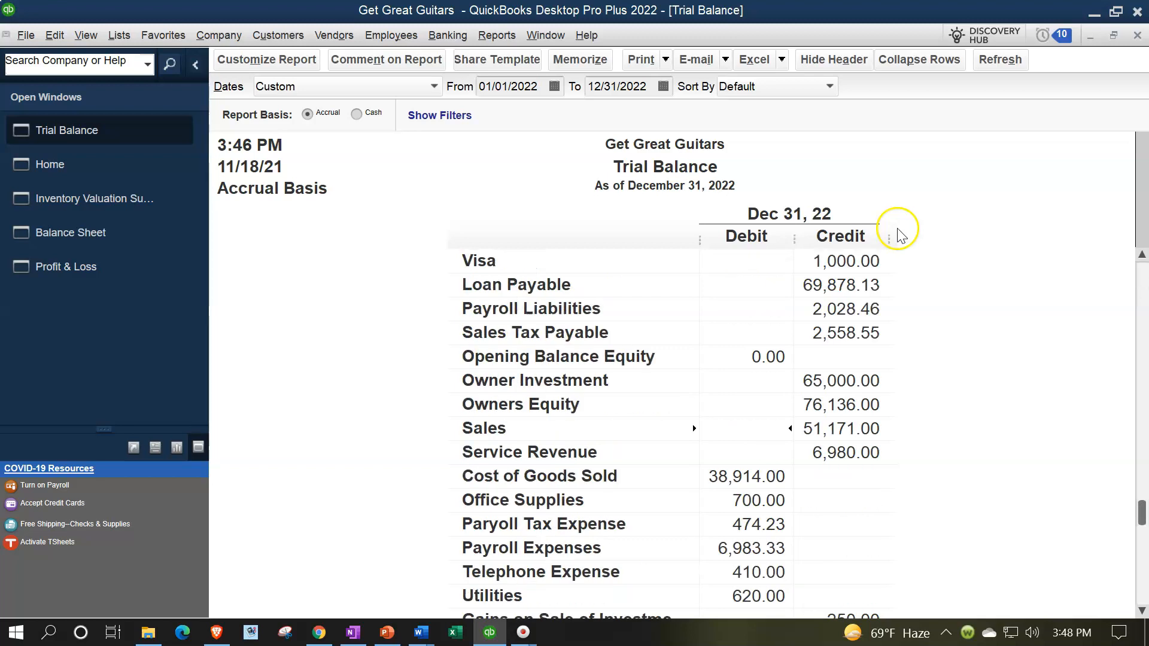
{"action": "key", "text": "Down"}
{"action": "key", "text": "Down"}
{"action": "key", "text": "Down"}
{"action": "key", "text": "Down"}
{"action": "key", "text": "Down"}
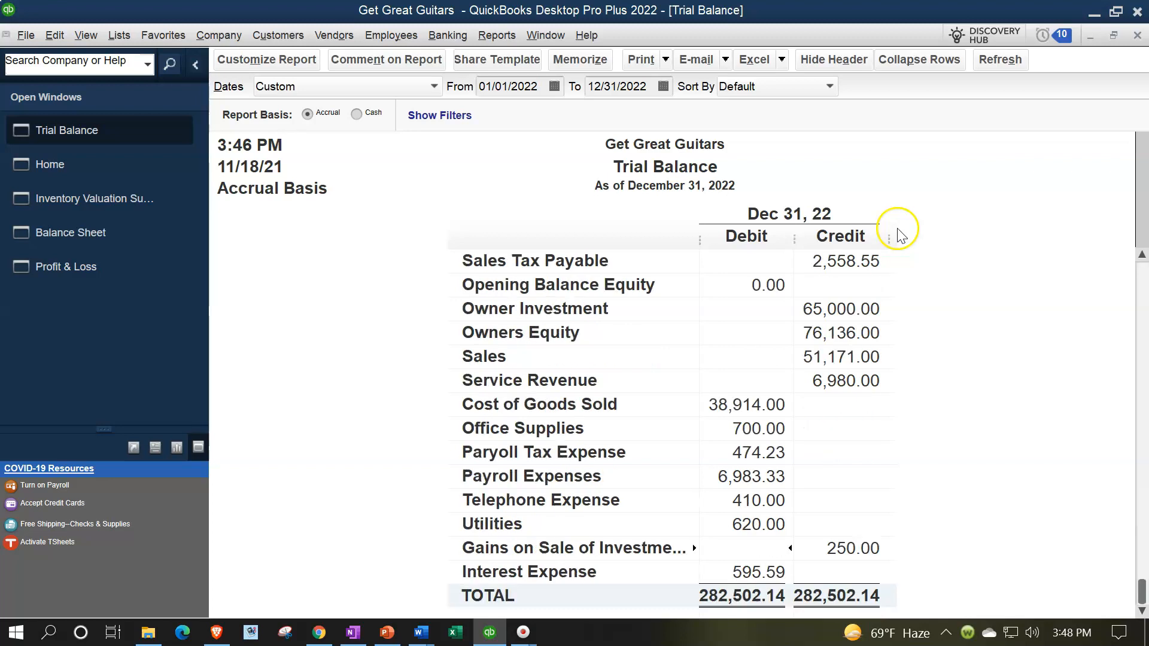